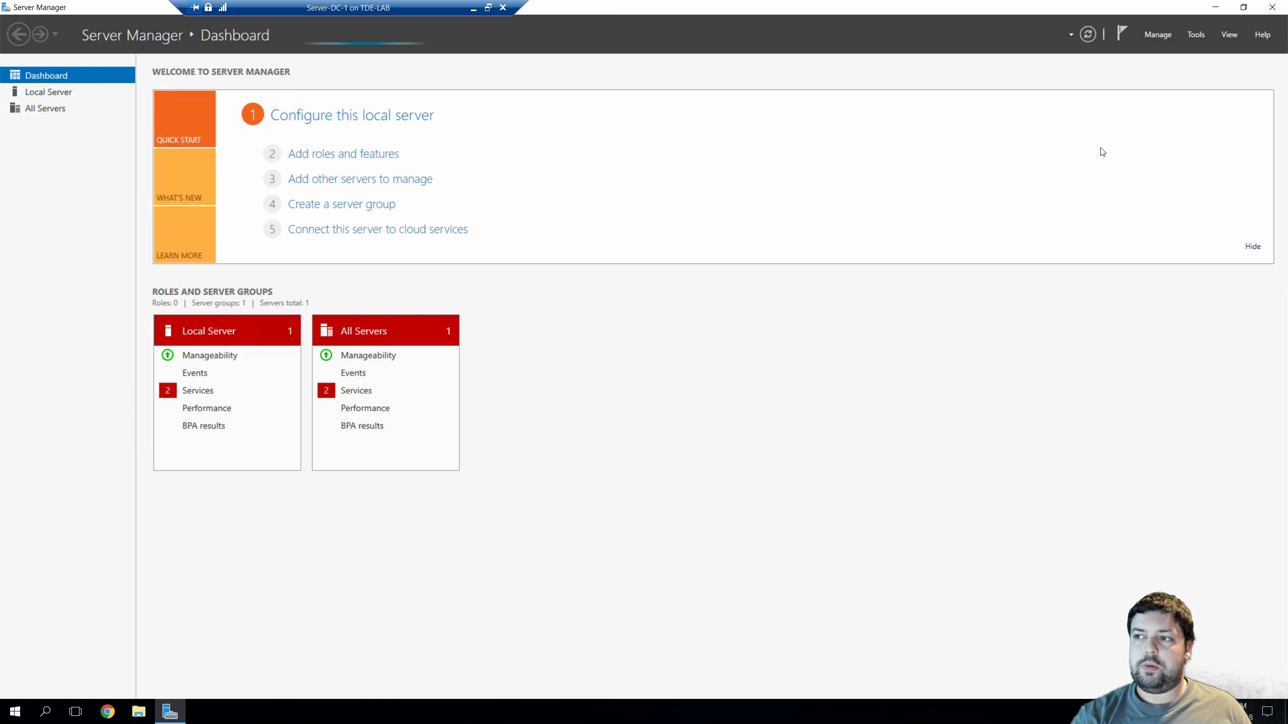
# Launch Add Roles and Features, keeping role-based installation with Server-DC1 as the destination
pyautogui.click(1157, 34)
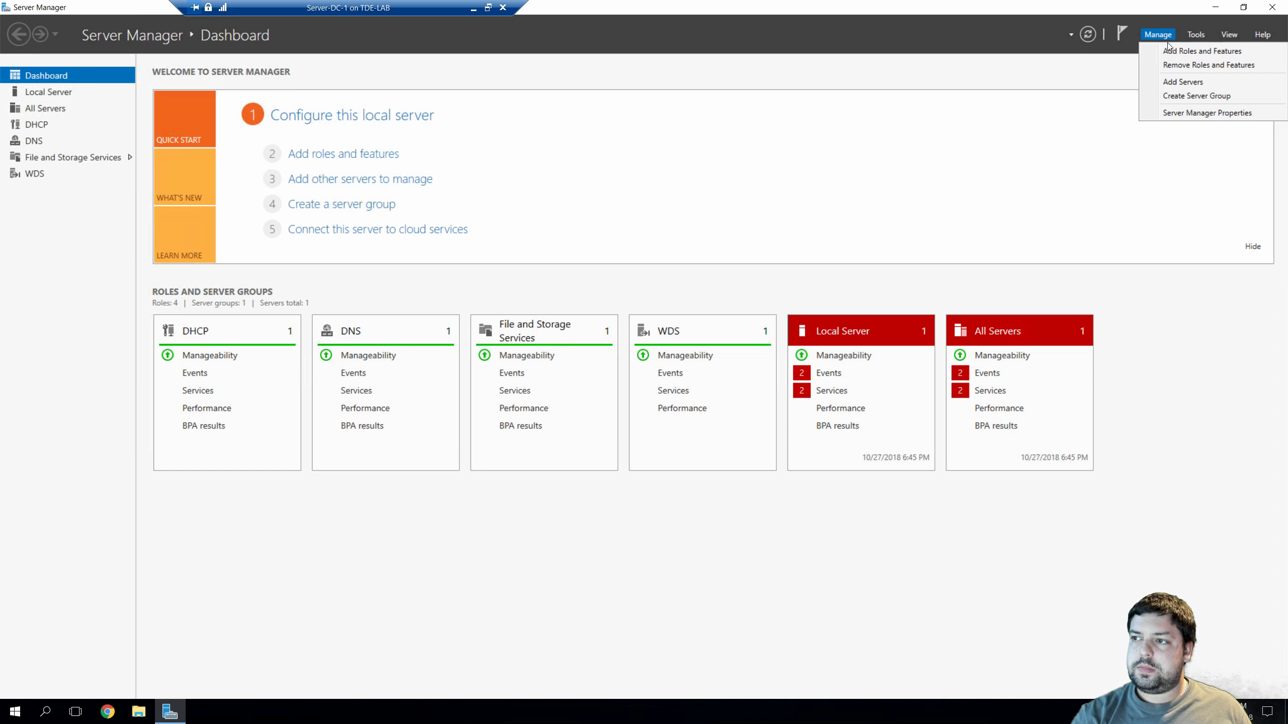
pyautogui.click(1171, 50)
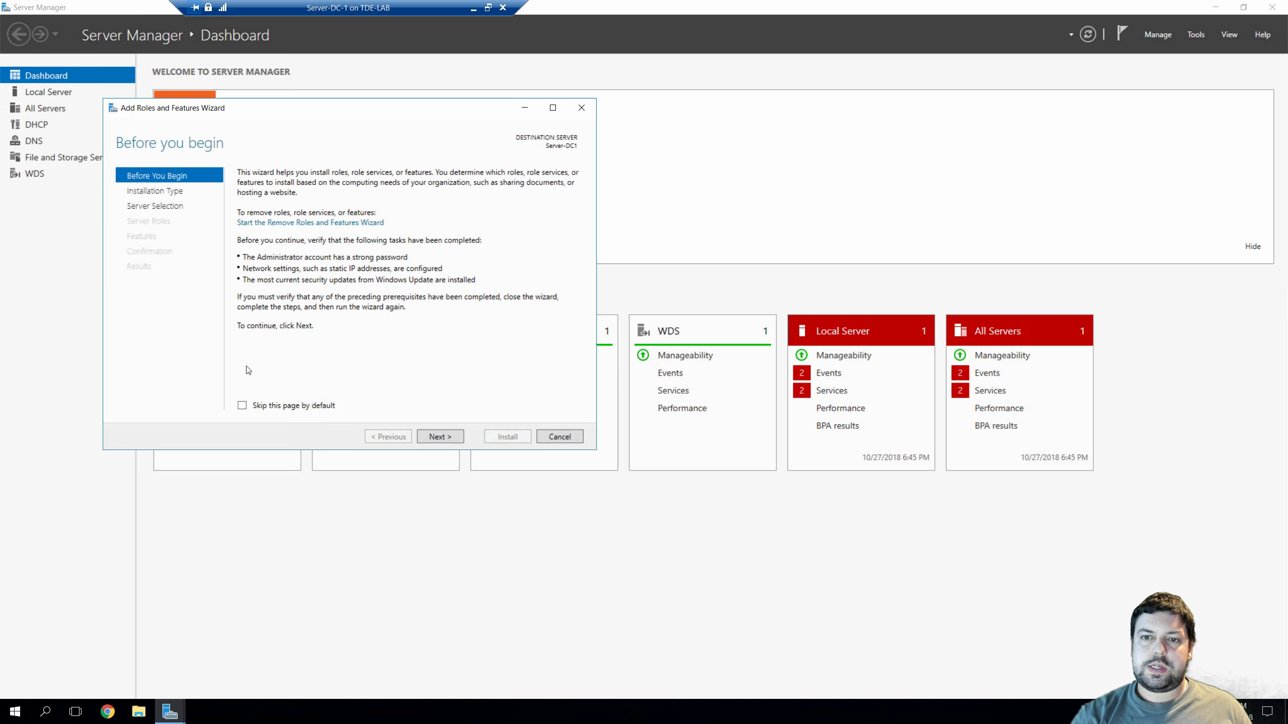
pyautogui.click(448, 436)
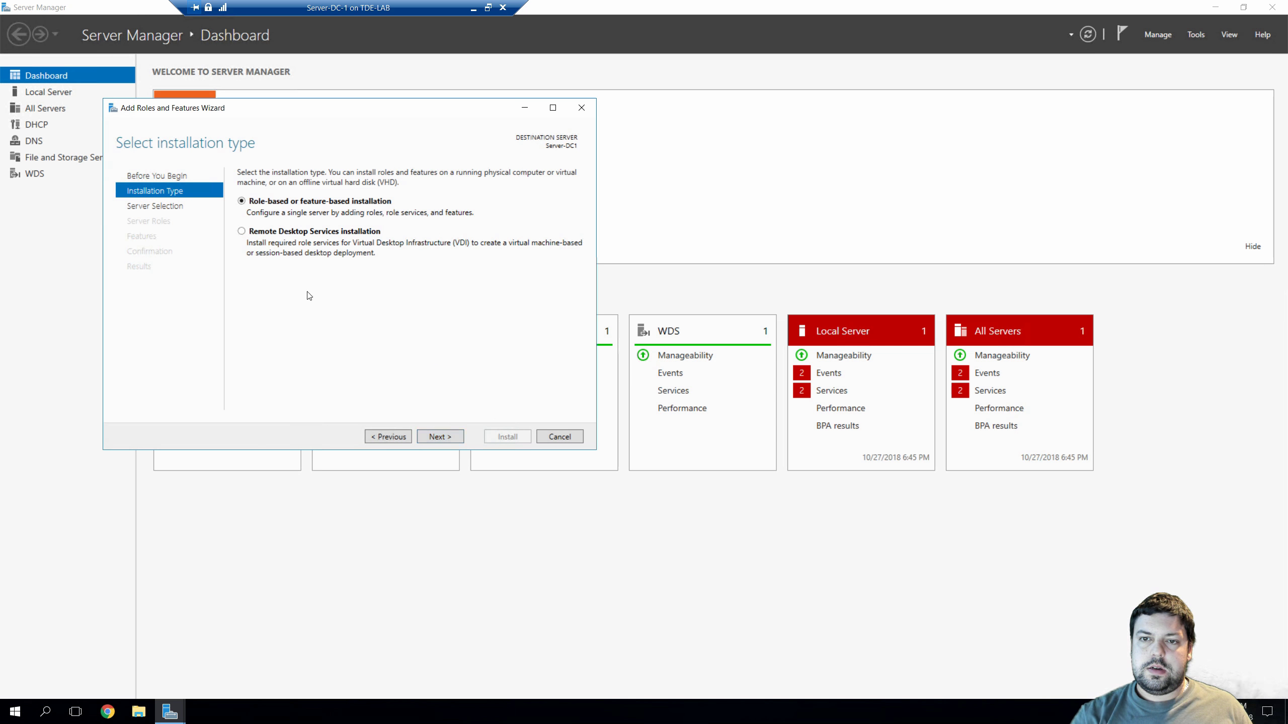
pyautogui.click(454, 435)
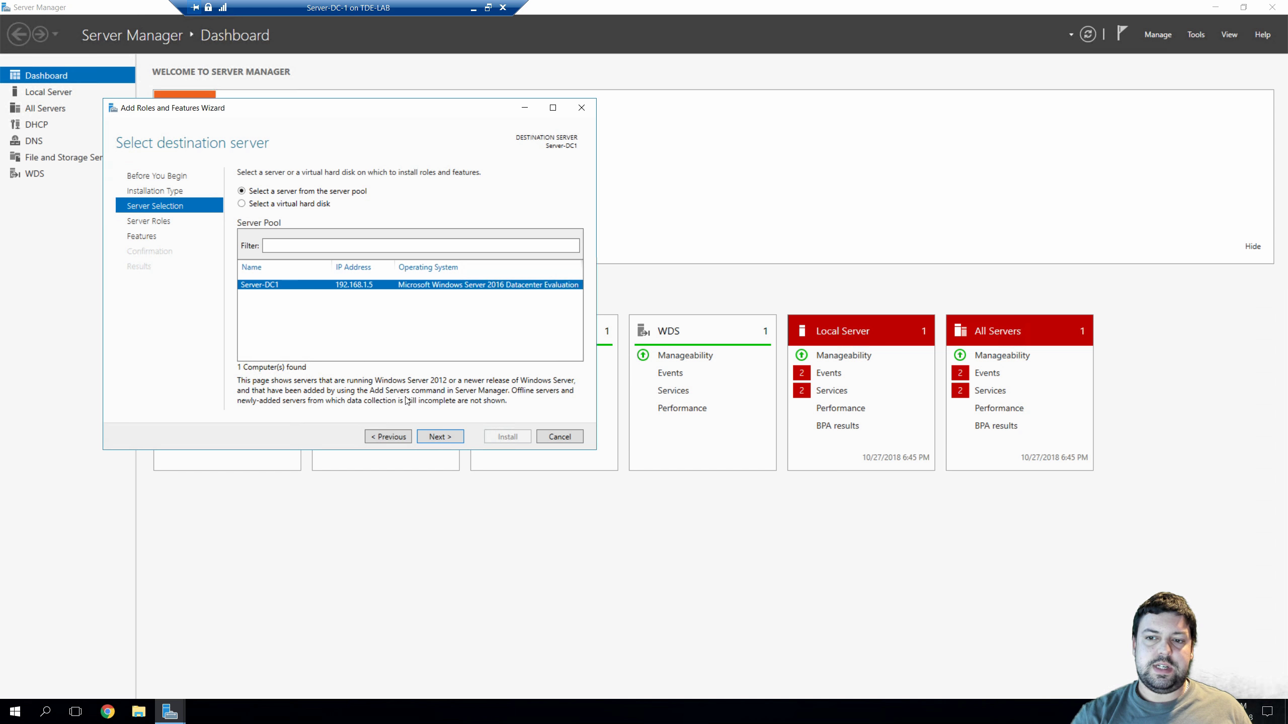
pyautogui.click(454, 437)
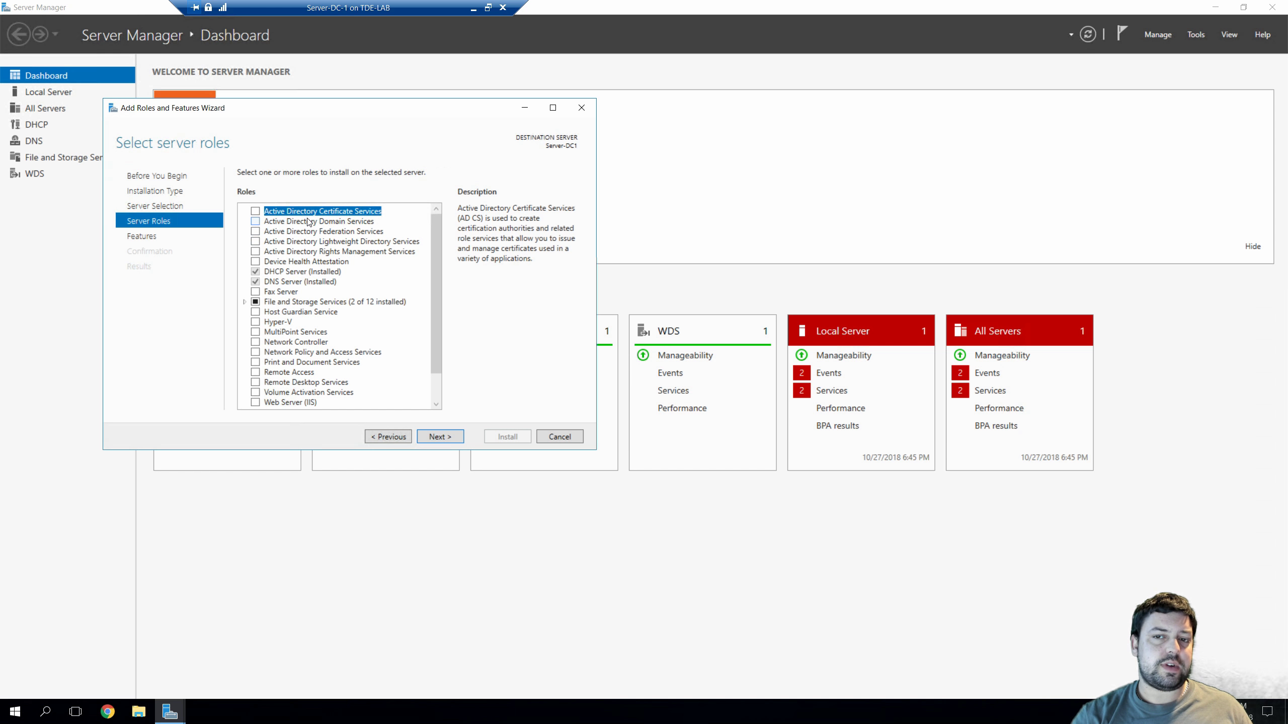
# Select Active Directory Domain Services plus its required management features, leaving other features unchanged
pyautogui.click(255, 222)
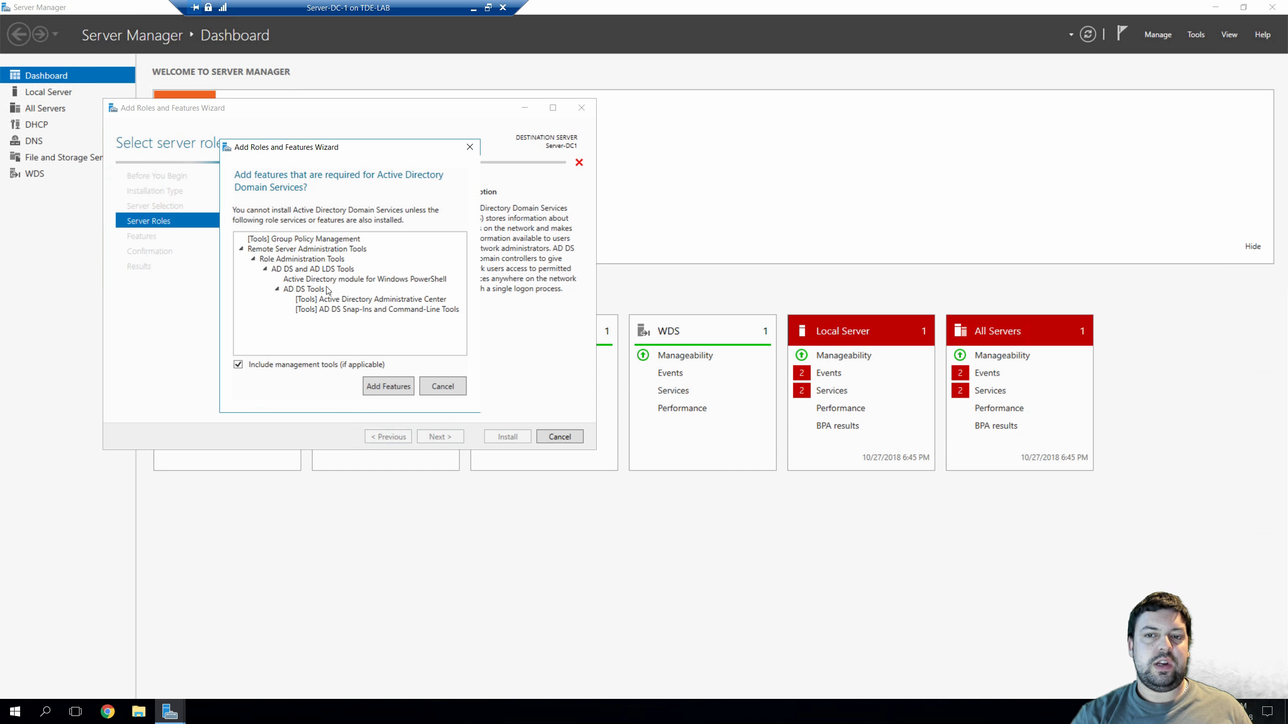
pyautogui.click(408, 384)
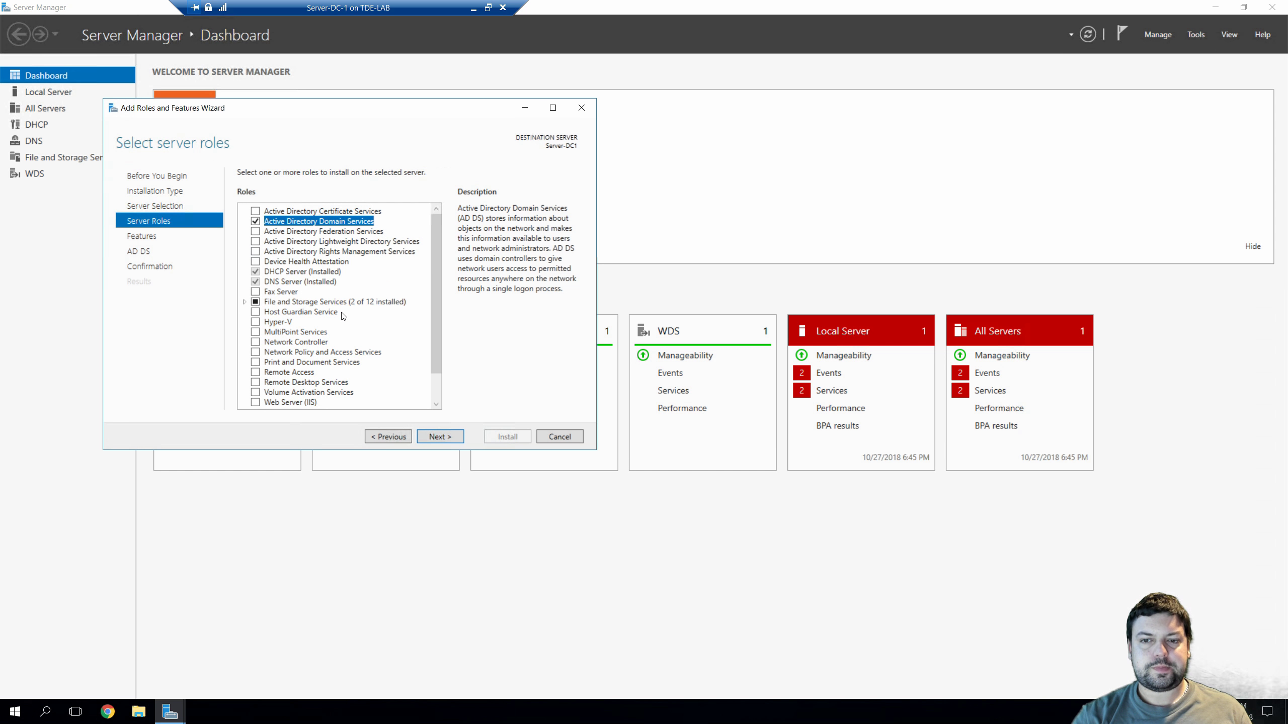
pyautogui.scroll(-1, 343, 315)
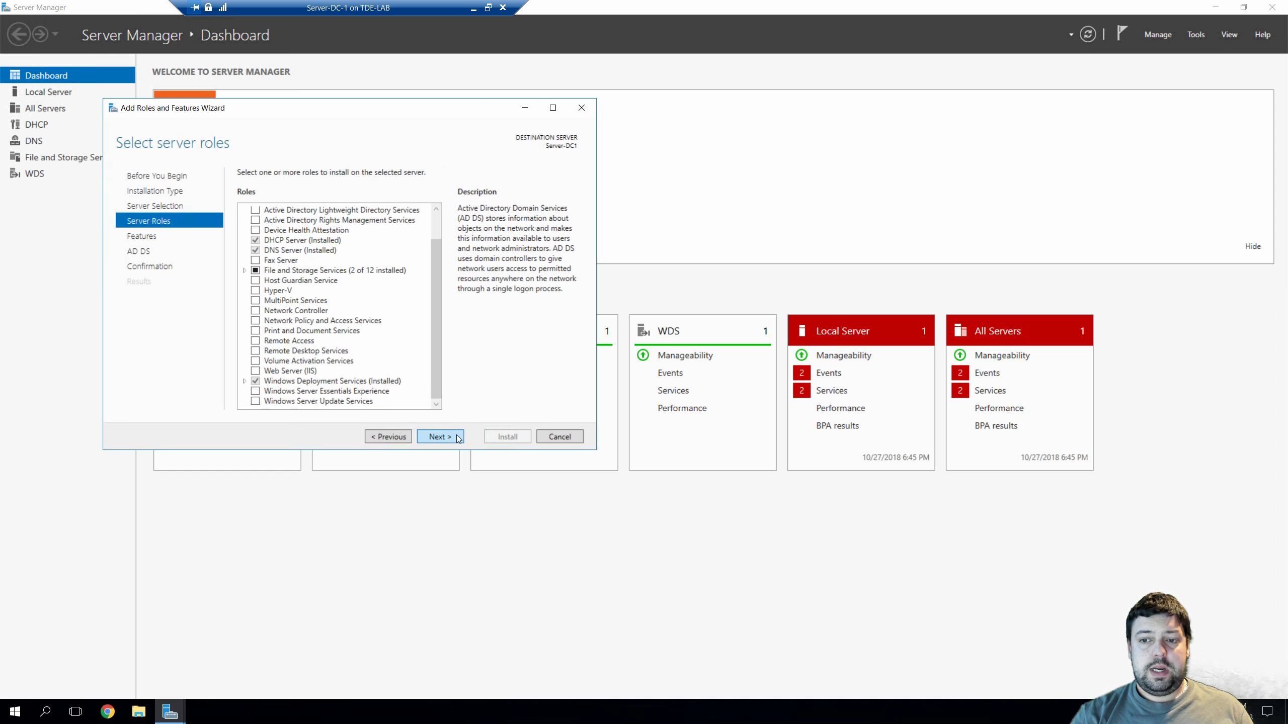
pyautogui.click(439, 437)
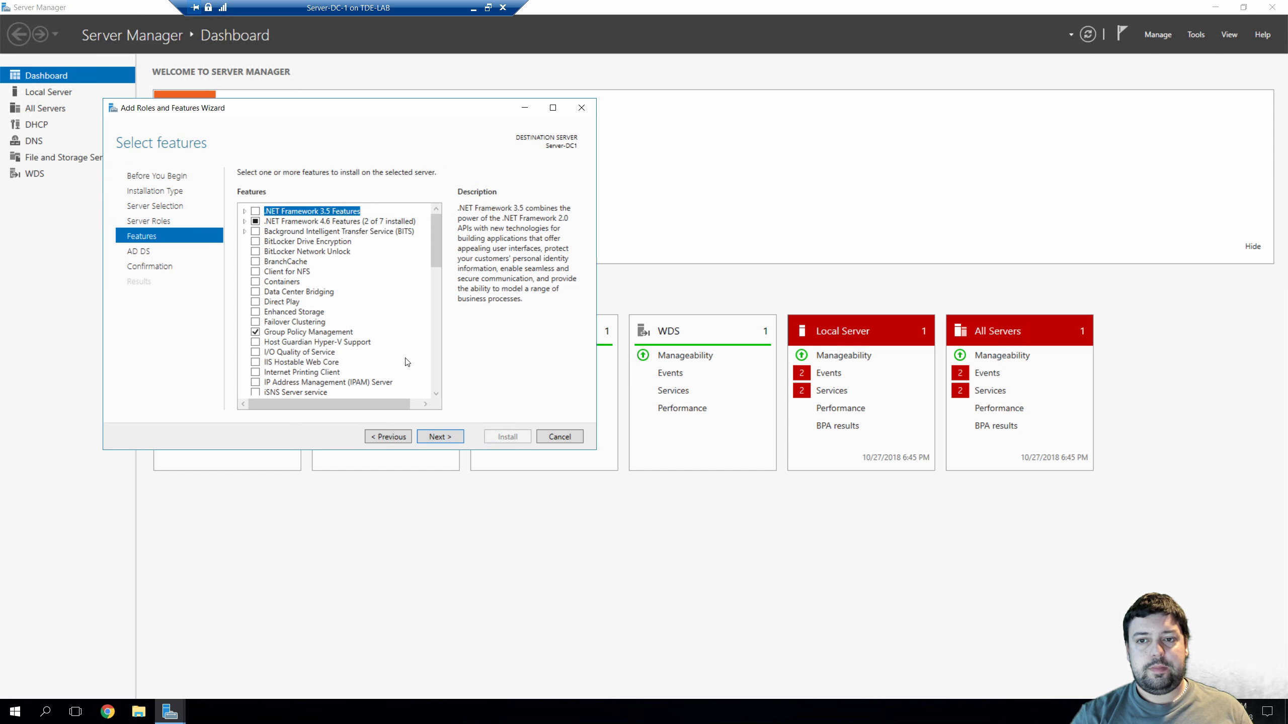
pyautogui.scroll(-5, 404, 360)
pyautogui.scroll(-9, 403, 360)
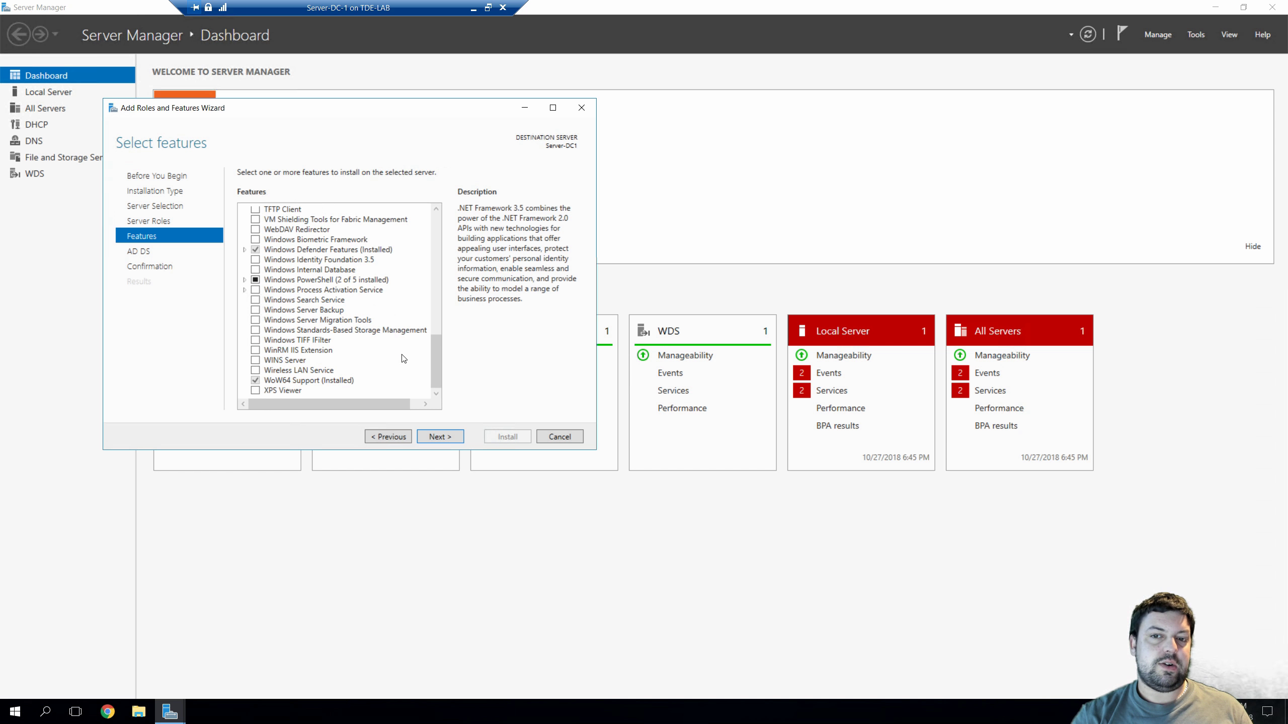
pyautogui.click(454, 438)
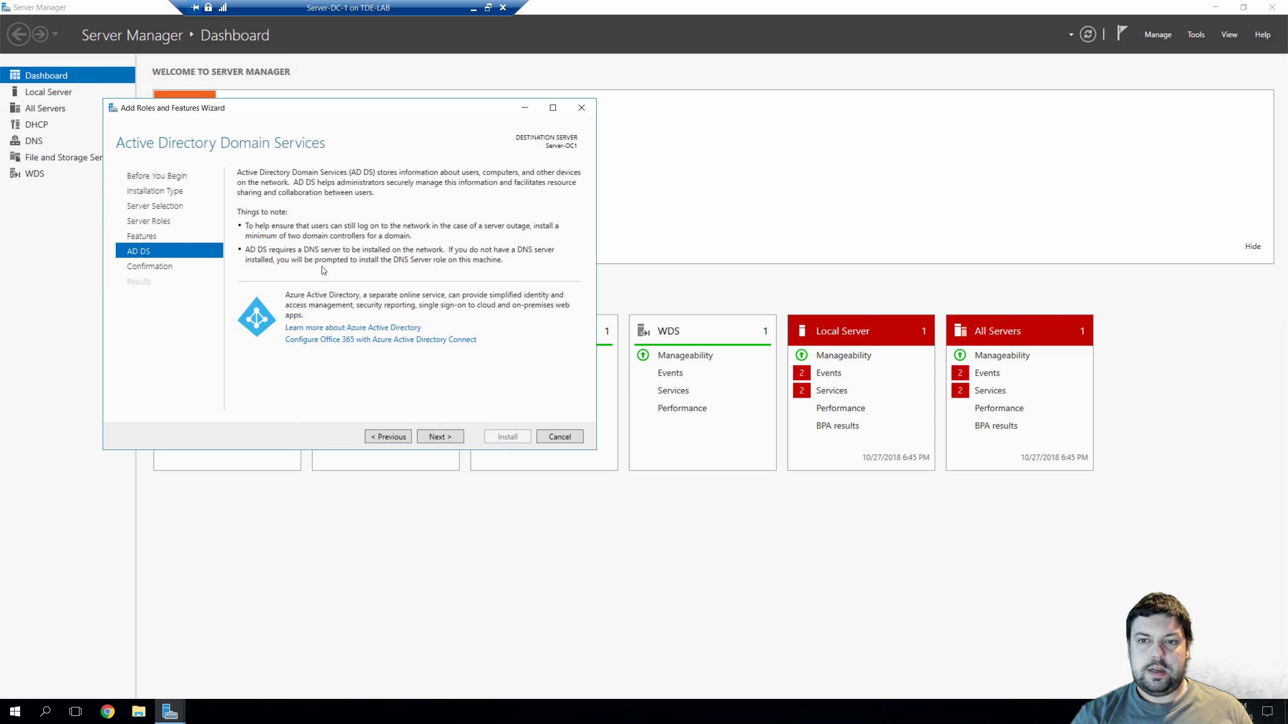
# Allow automatic restart of Server-DC1 and install the AD DS role
pyautogui.click(448, 437)
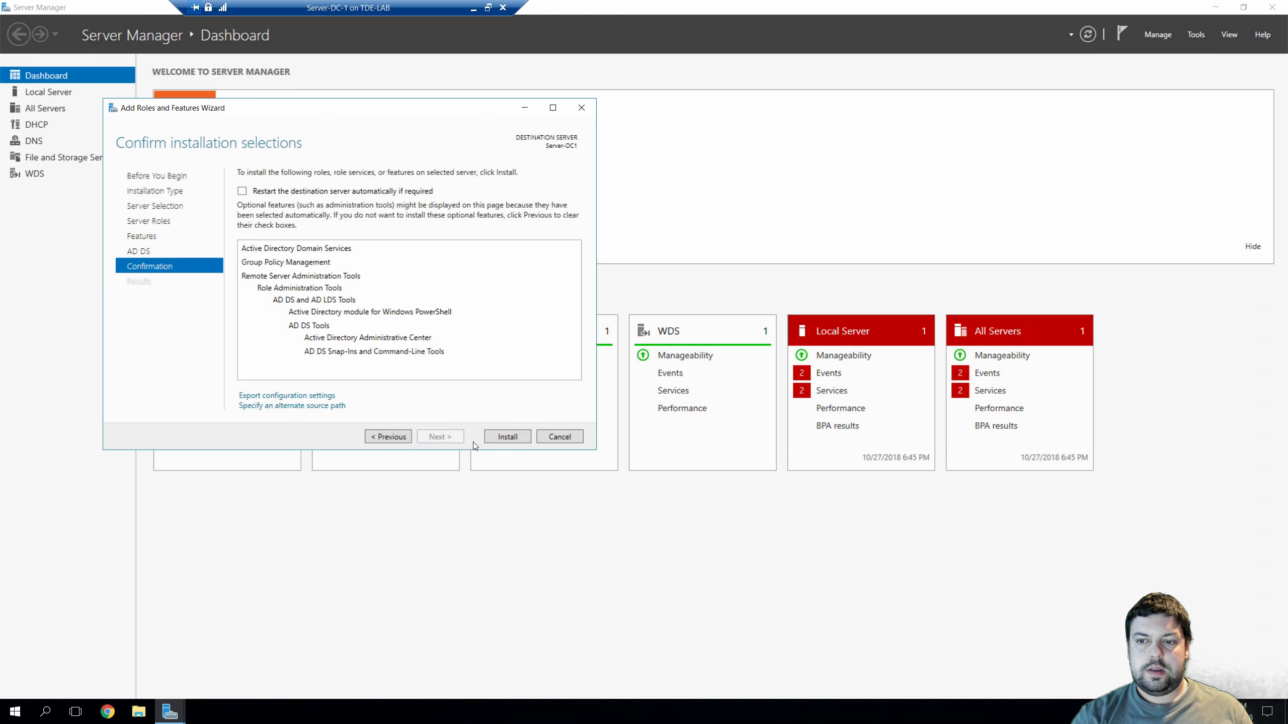
pyautogui.click(242, 192)
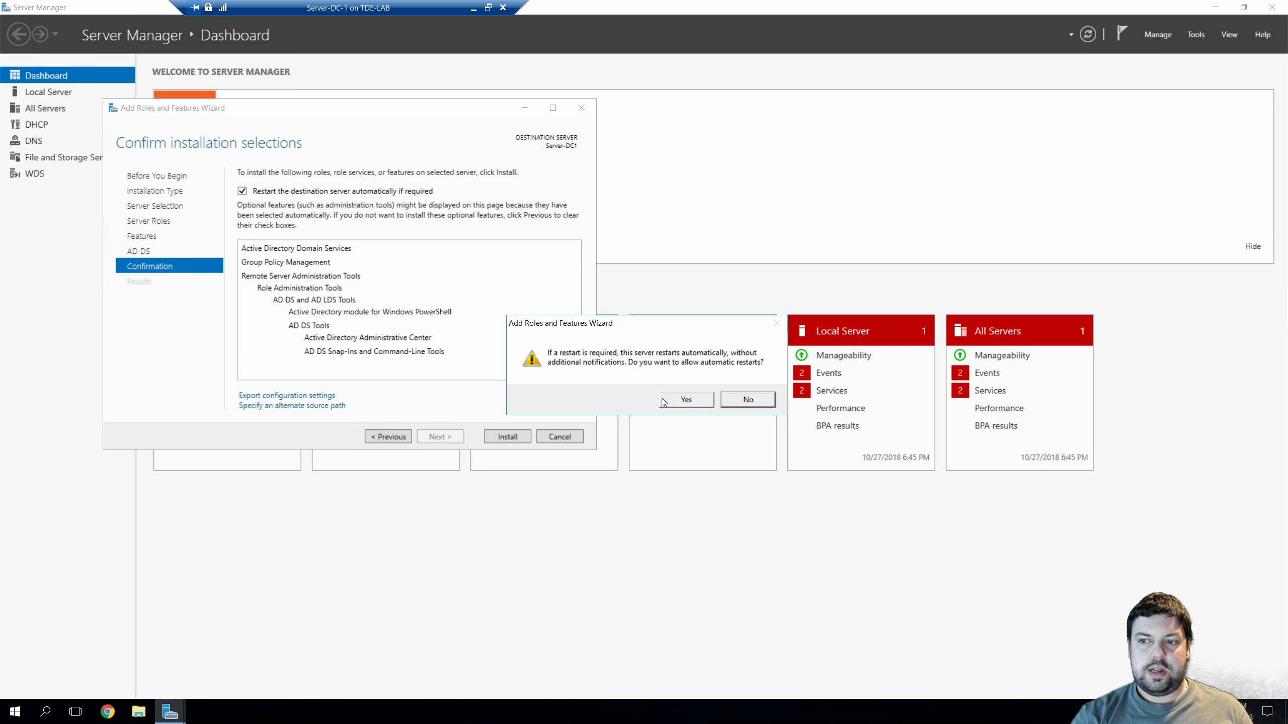
pyautogui.click(672, 401)
pyautogui.click(517, 436)
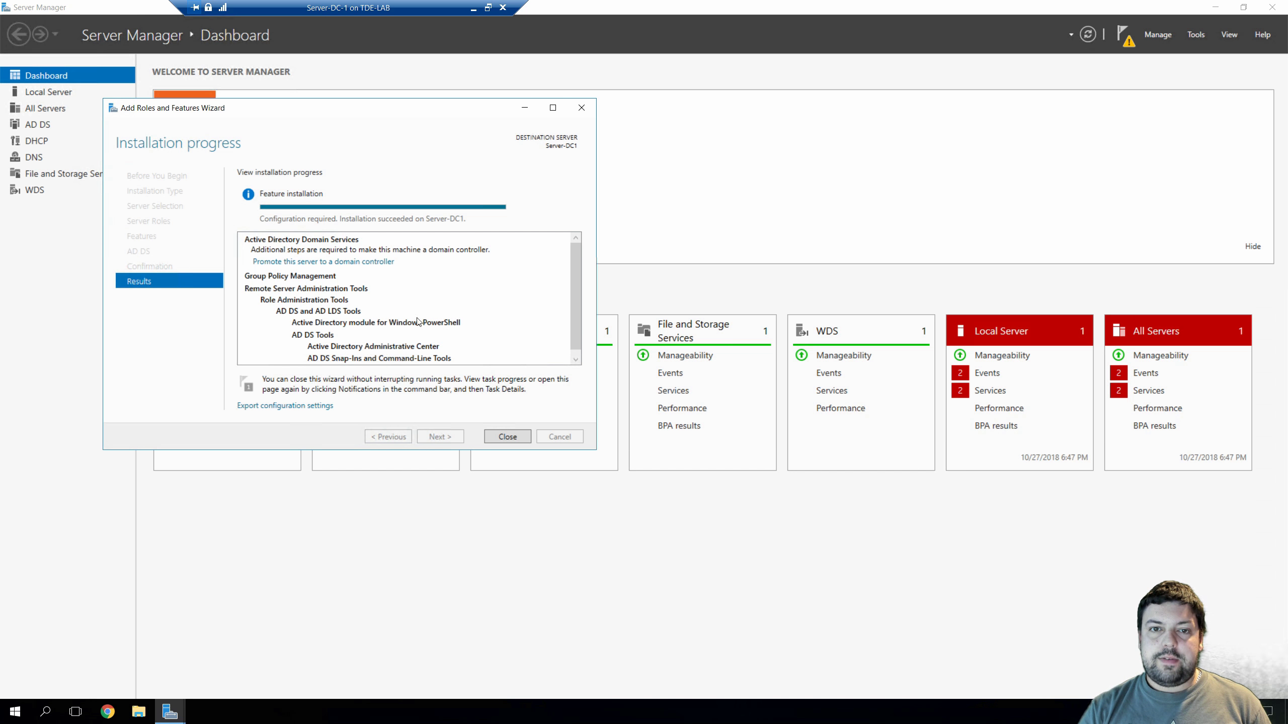
# Close the completed wizard and show the pending post-deployment configuration notification
pyautogui.click(508, 437)
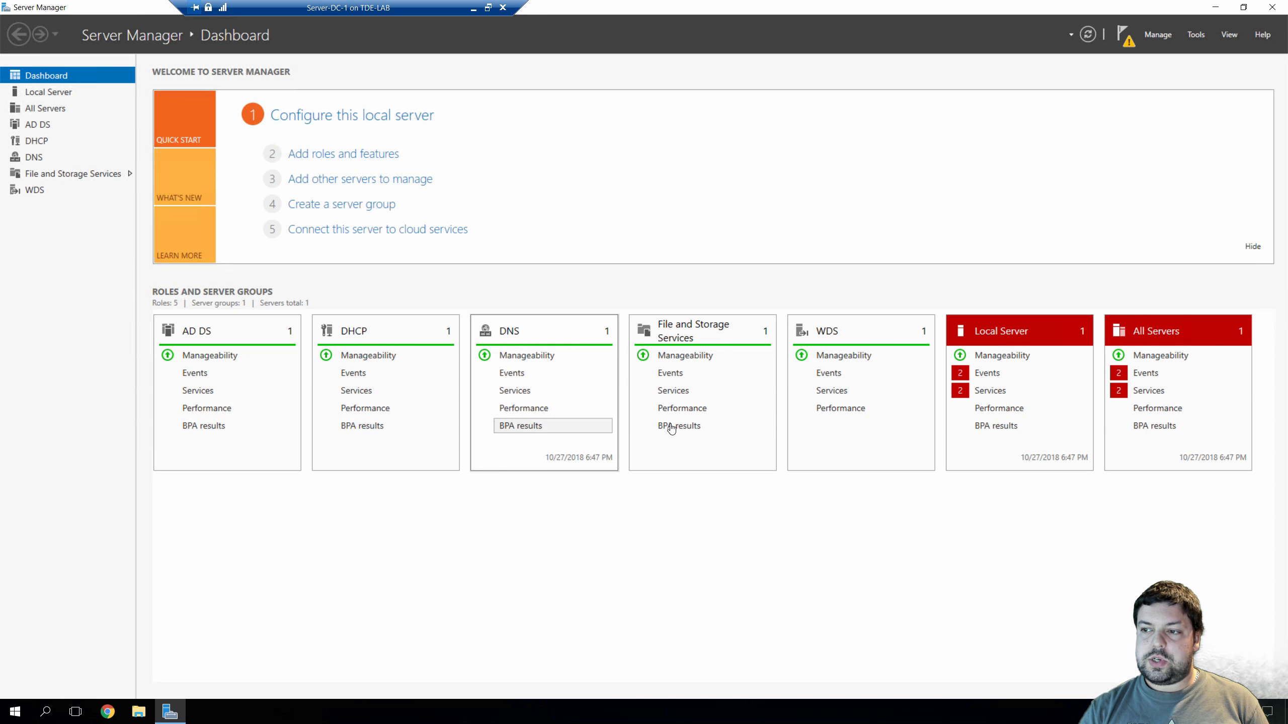
pyautogui.click(1124, 35)
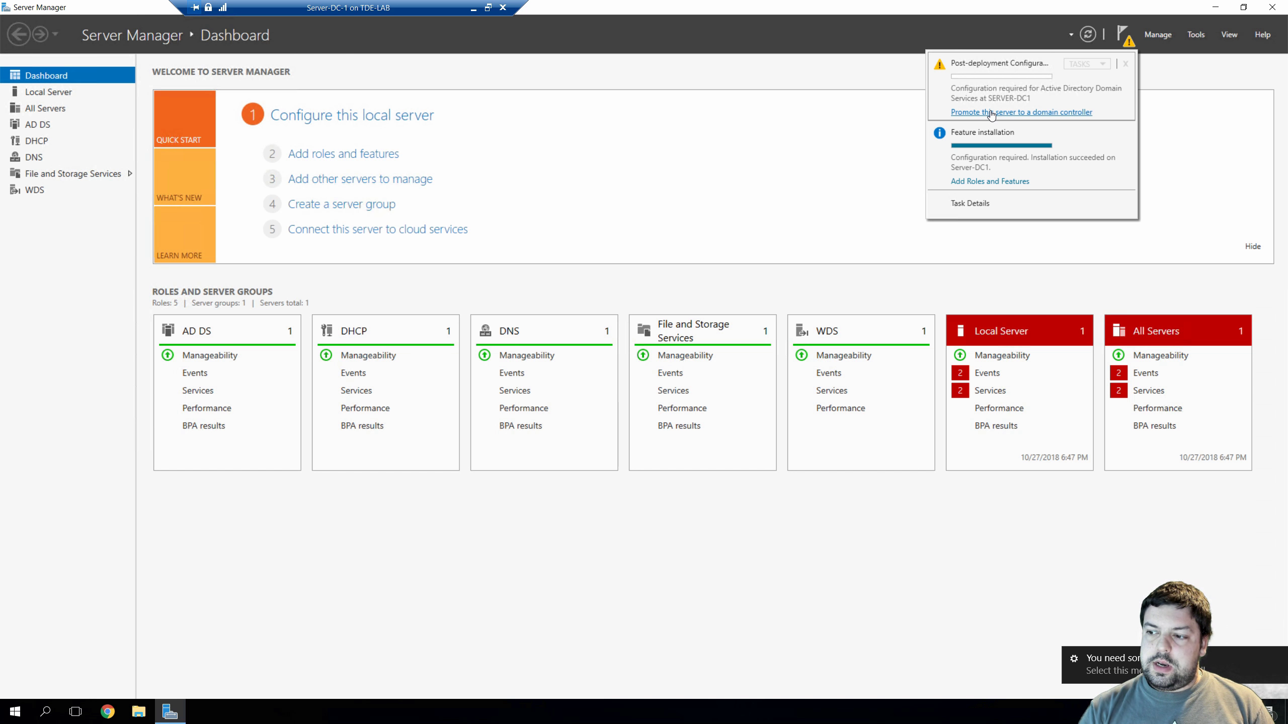
# Choose 'Promote this server to a domain controller' from the notification
pyautogui.click(991, 113)
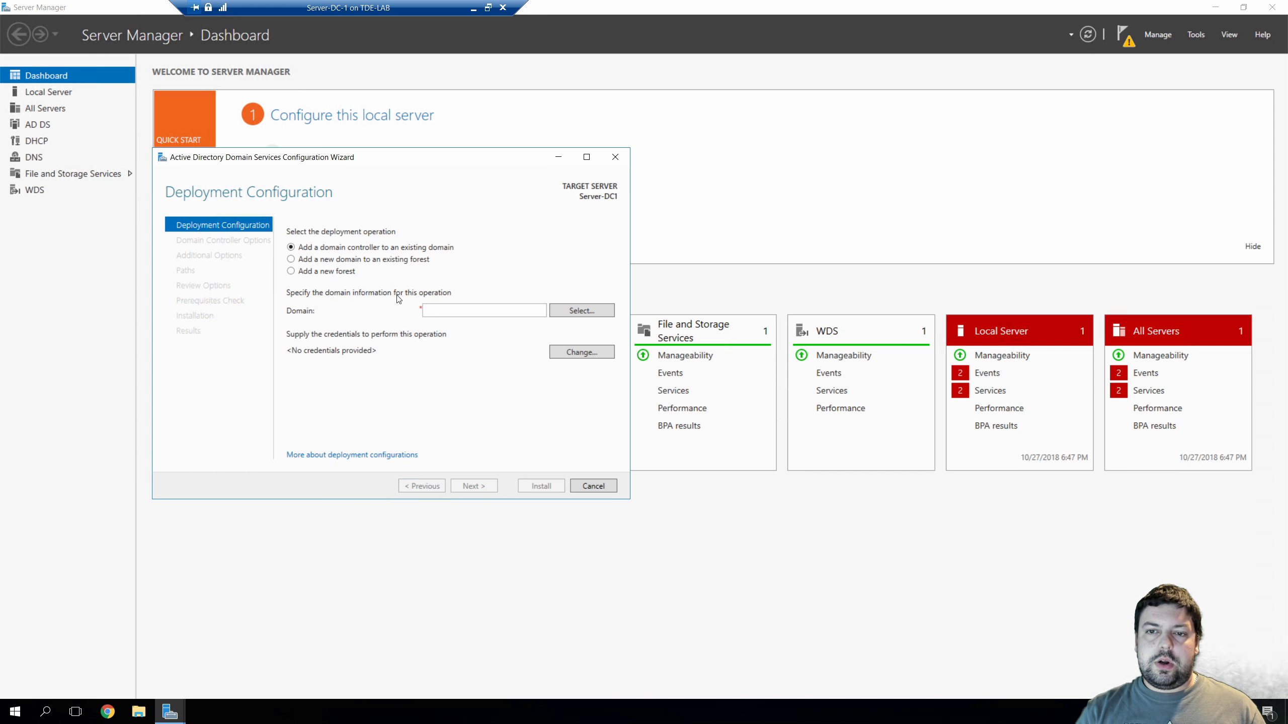
# Select 'Add a new forest' as the deployment operation
pyautogui.click(326, 272)
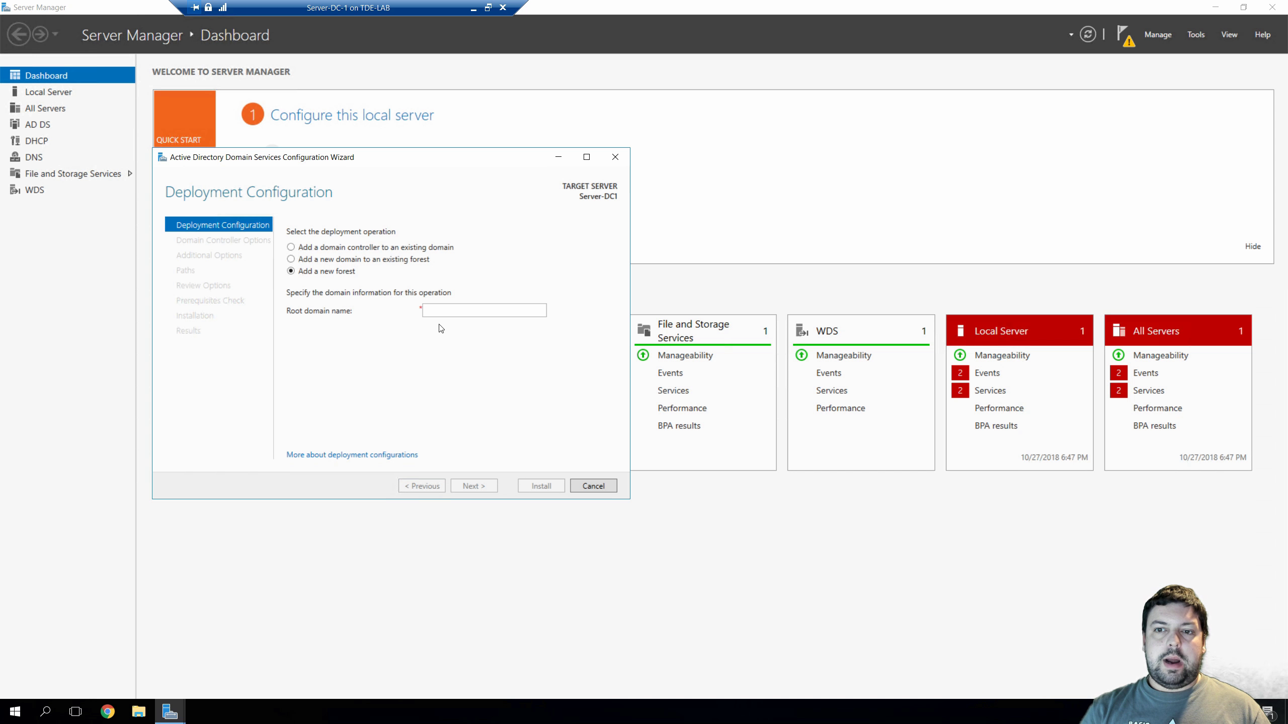
# Set the root domain name to tdelab.local and validate it to reach Domain Controller Options
pyautogui.click(455, 311)
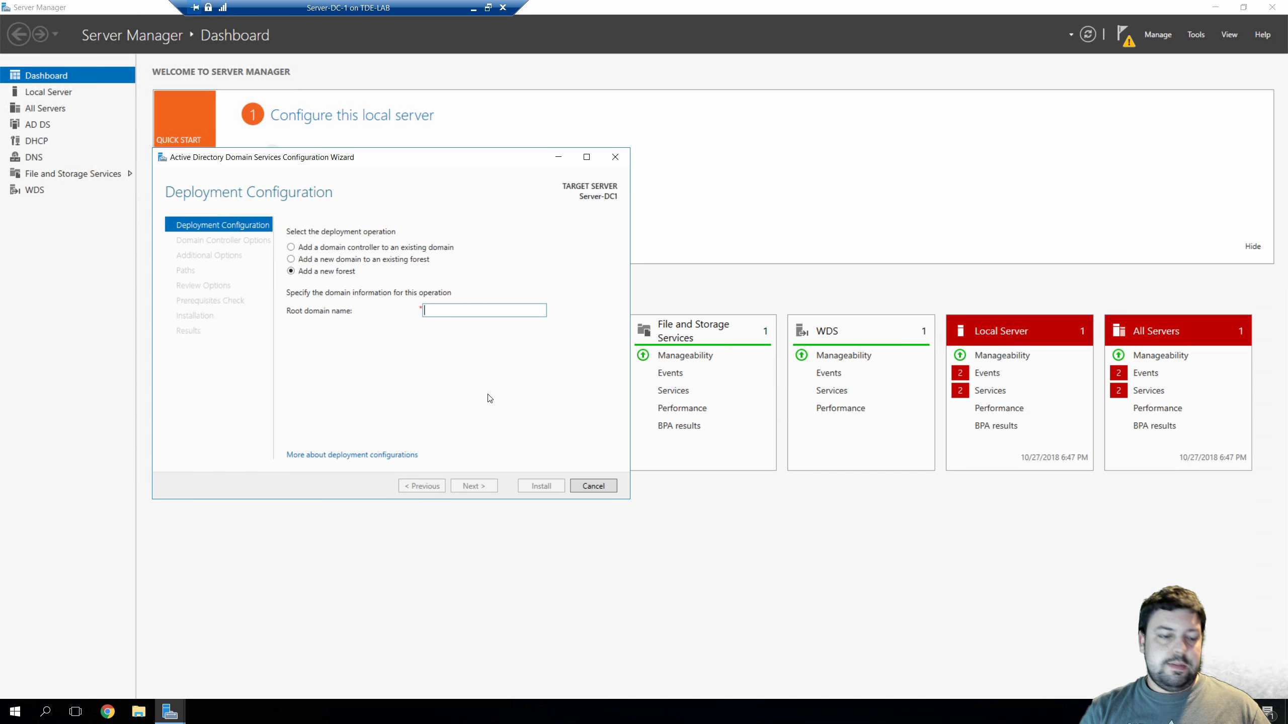
pyautogui.write('tdel')
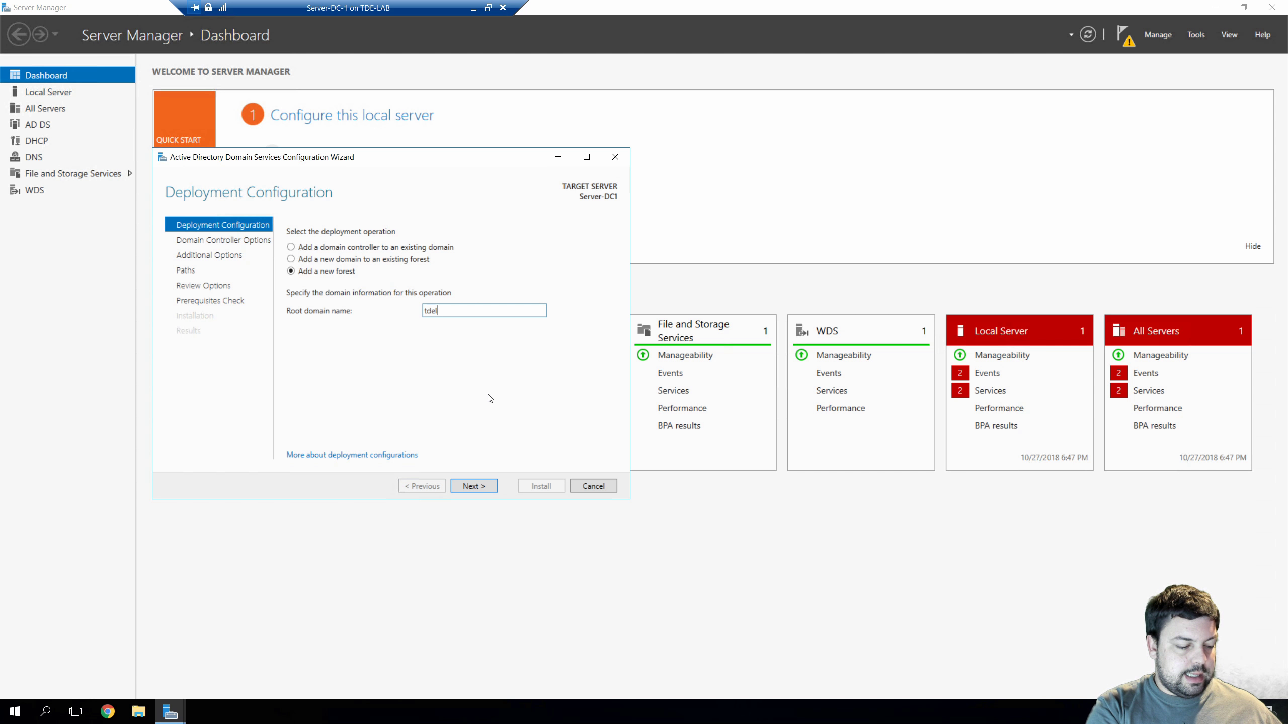
pyautogui.write('ab.local')
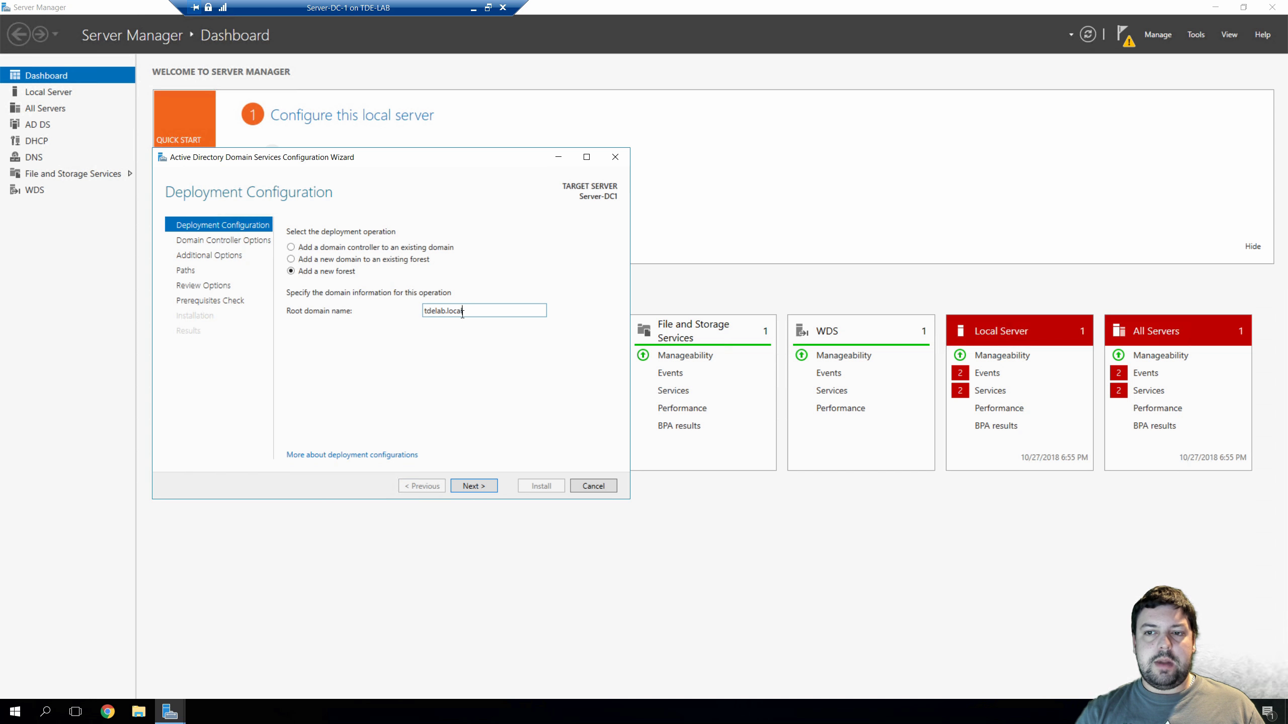
pyautogui.moveTo(469, 313); pyautogui.dragTo(407, 314)
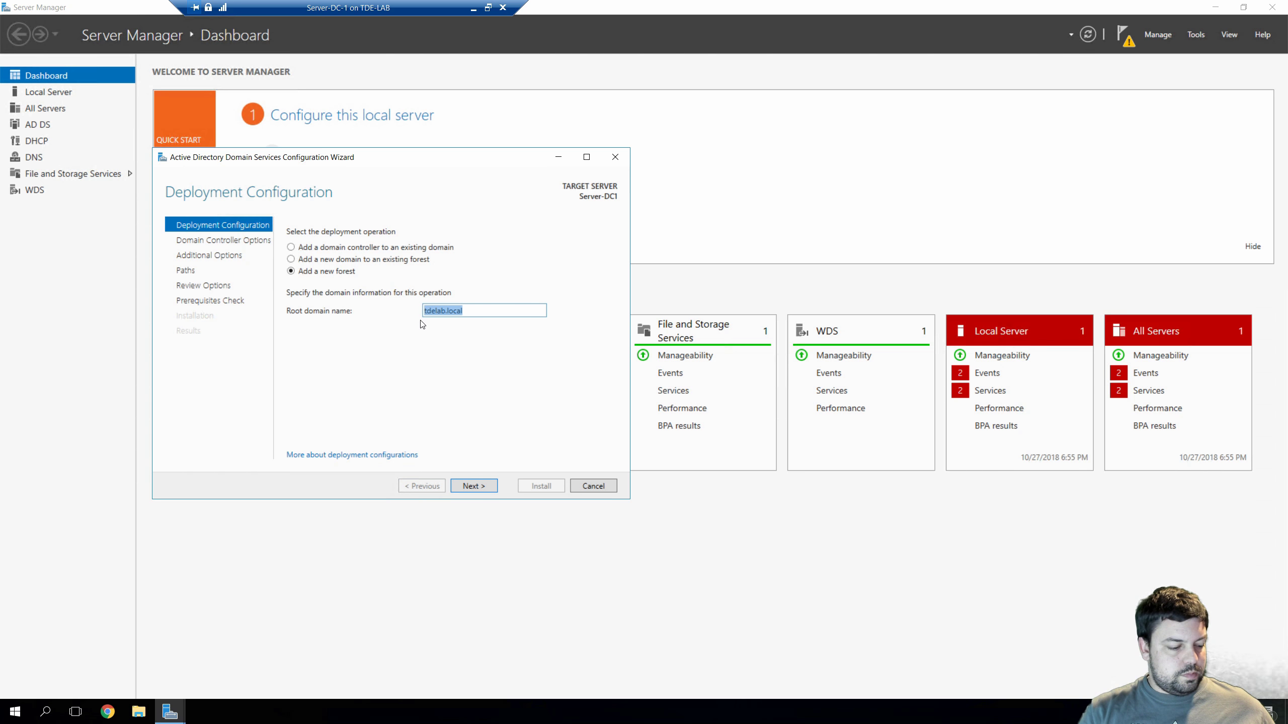
pyautogui.write('ad')
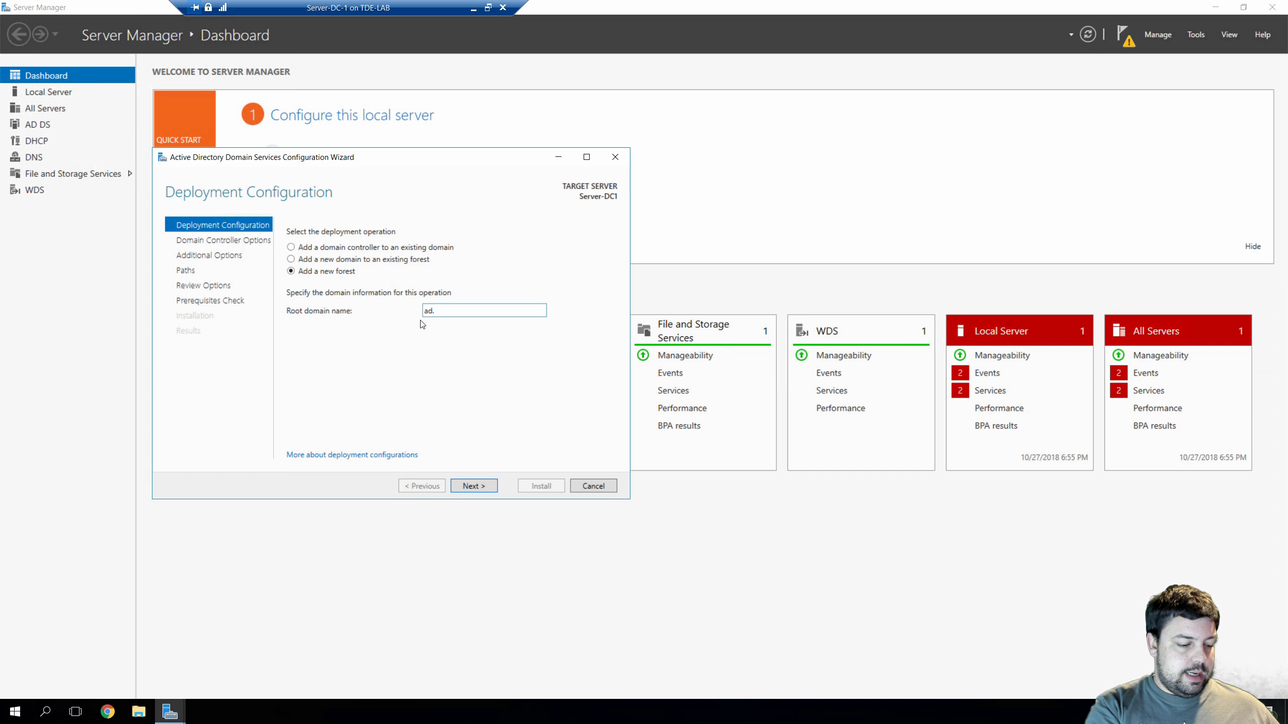
pyautogui.write('.tde.org')
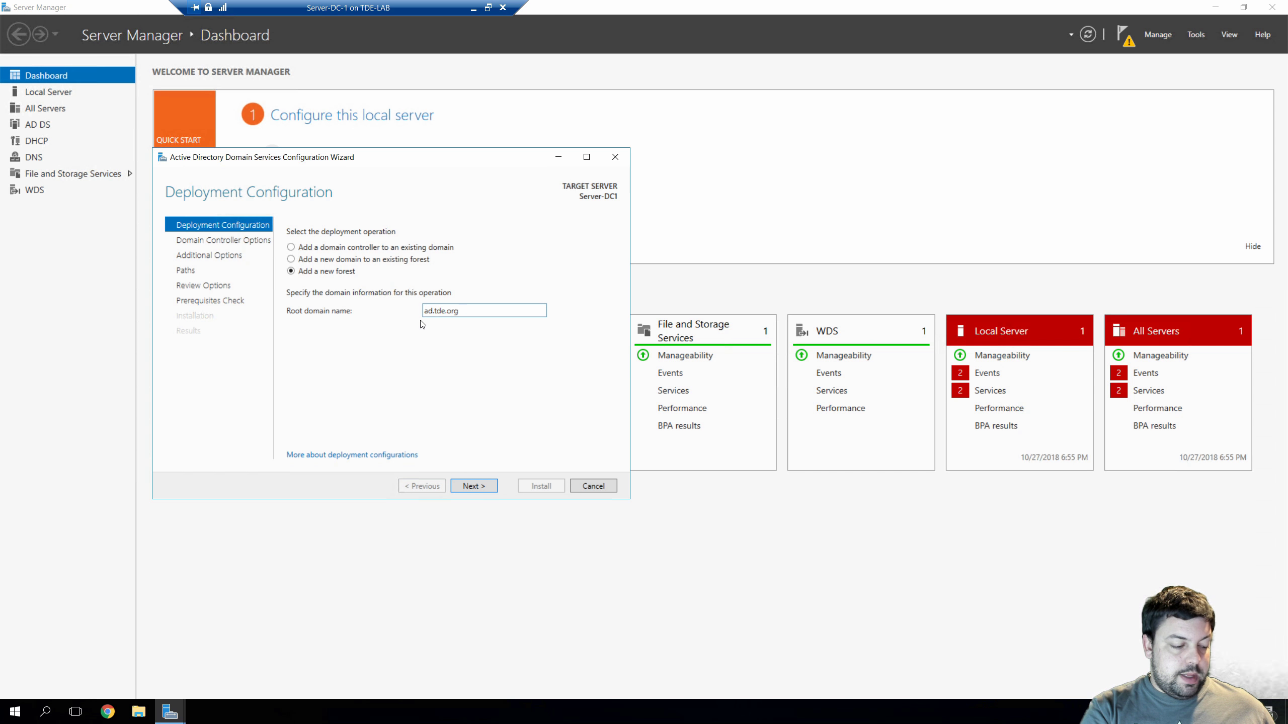
pyautogui.press('BackSpace')
pyautogui.press('BackSpace')
pyautogui.press('BackSpace')
pyautogui.press('BackSpace')
pyautogui.press('BackSpace')
pyautogui.press('BackSpace')
pyautogui.press('BackSpace')
pyautogui.press('BackSpace')
pyautogui.press('BackSpace')
pyautogui.press('BackSpace')
pyautogui.write('tdelab.local')
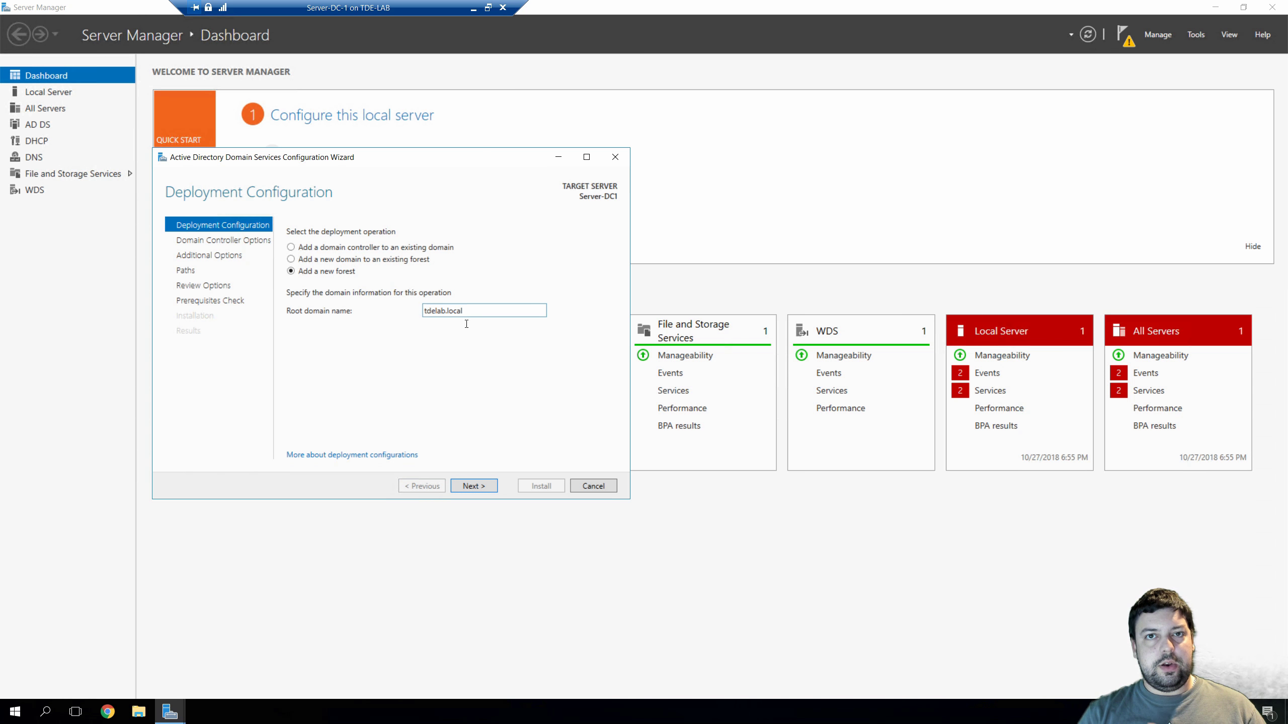
pyautogui.click(470, 485)
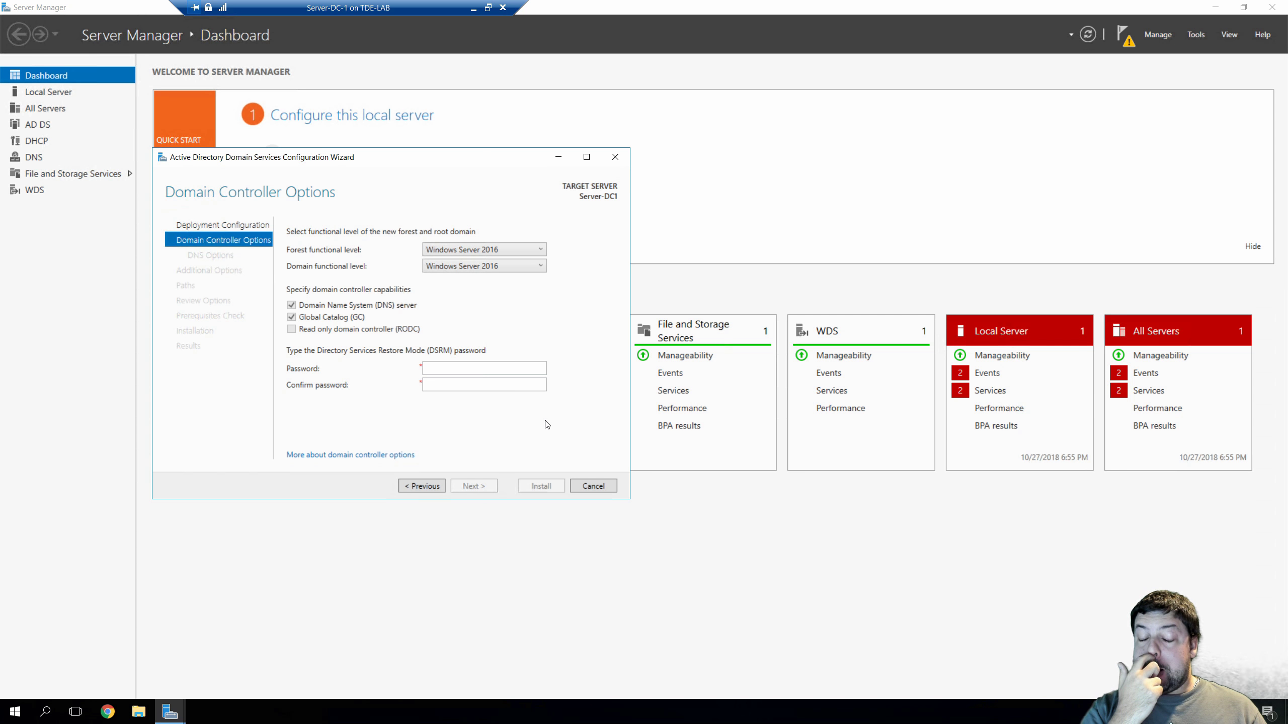
pyautogui.click(445, 251)
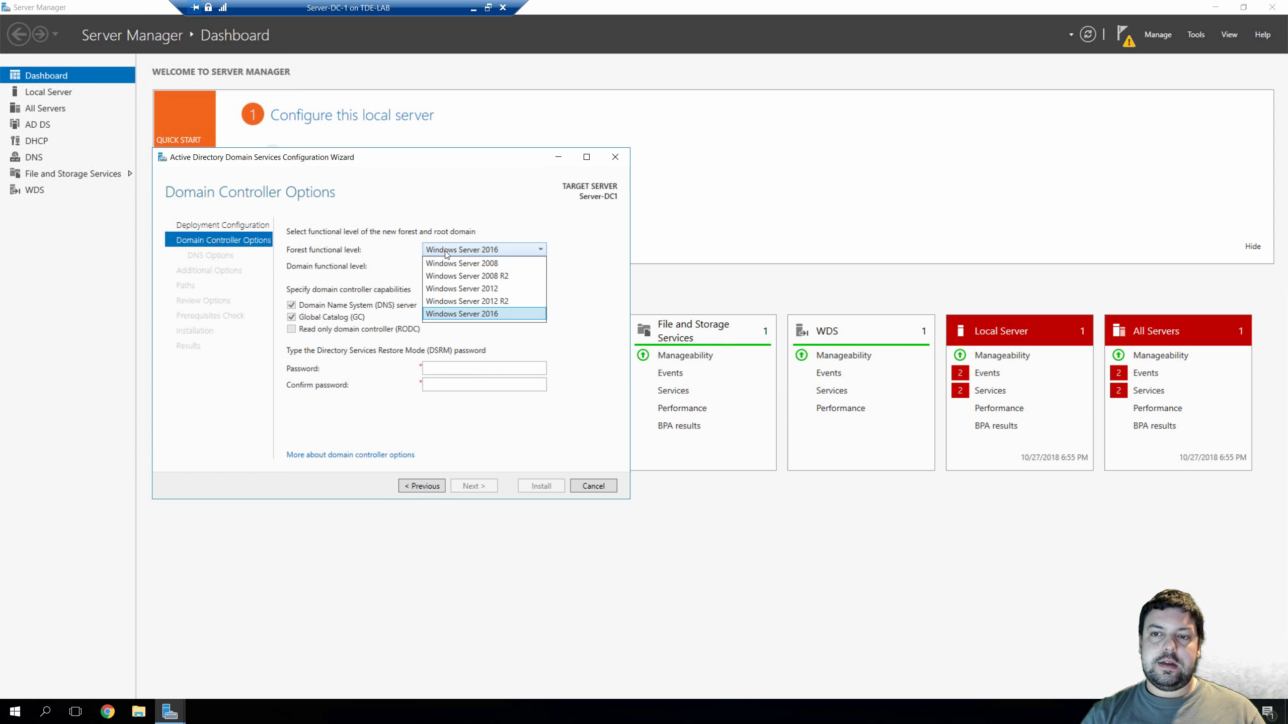
pyautogui.click(511, 302)
pyautogui.click(482, 266)
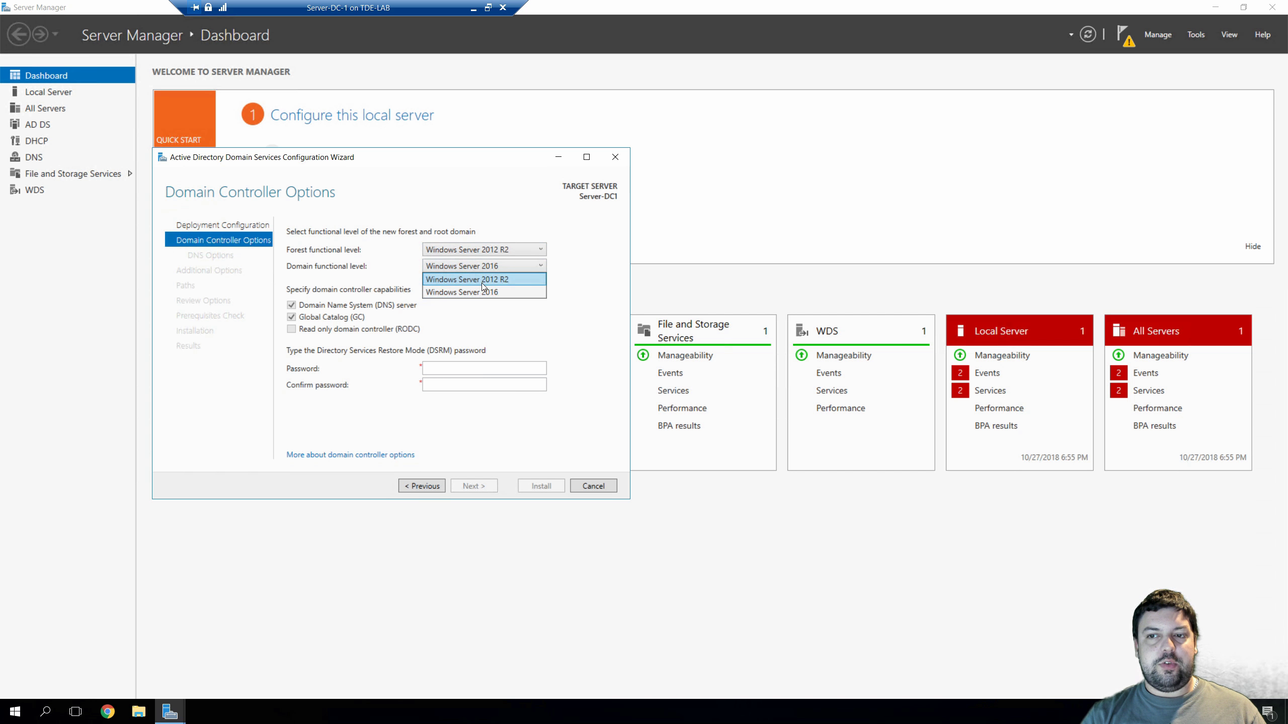
pyautogui.click(481, 280)
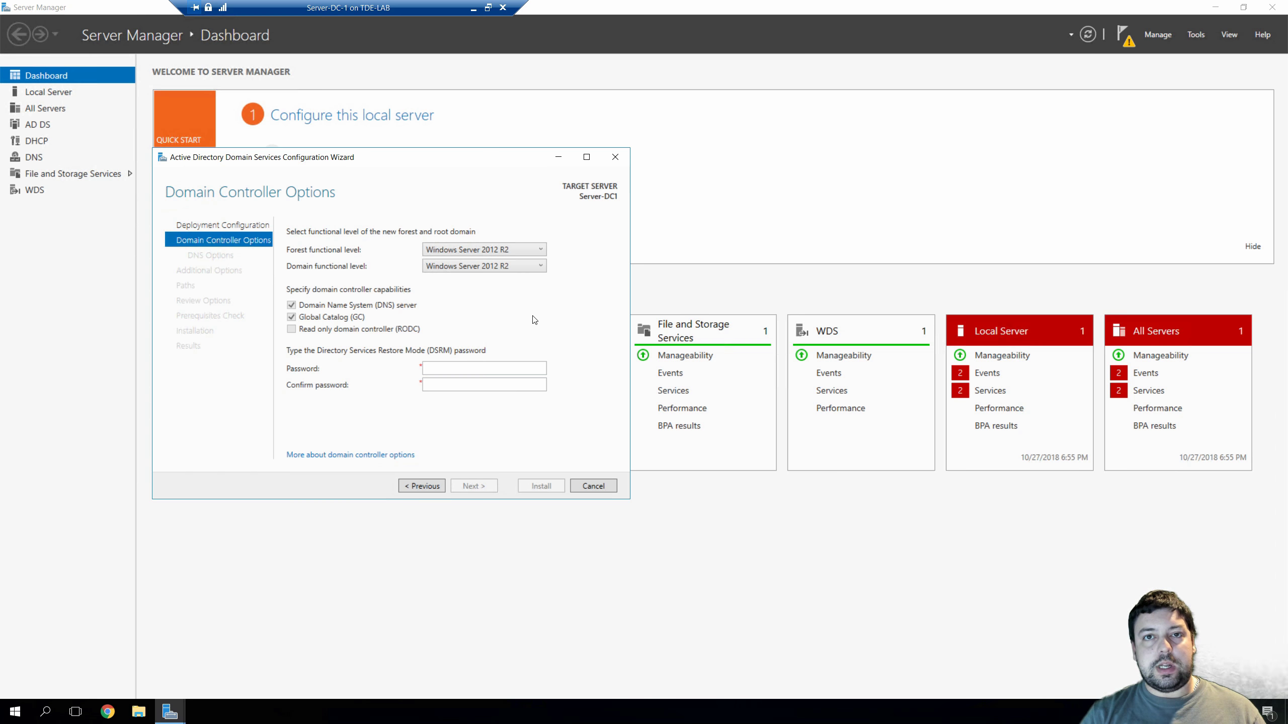
pyautogui.click(483, 250)
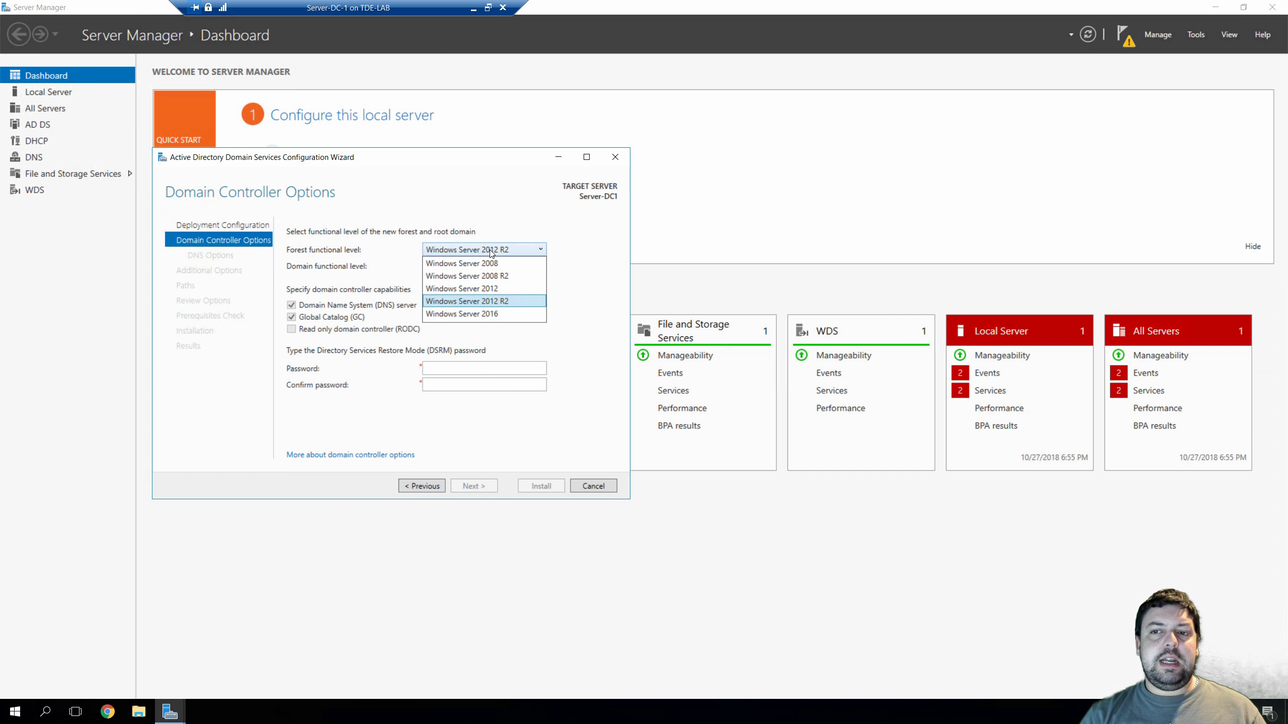
pyautogui.click(490, 314)
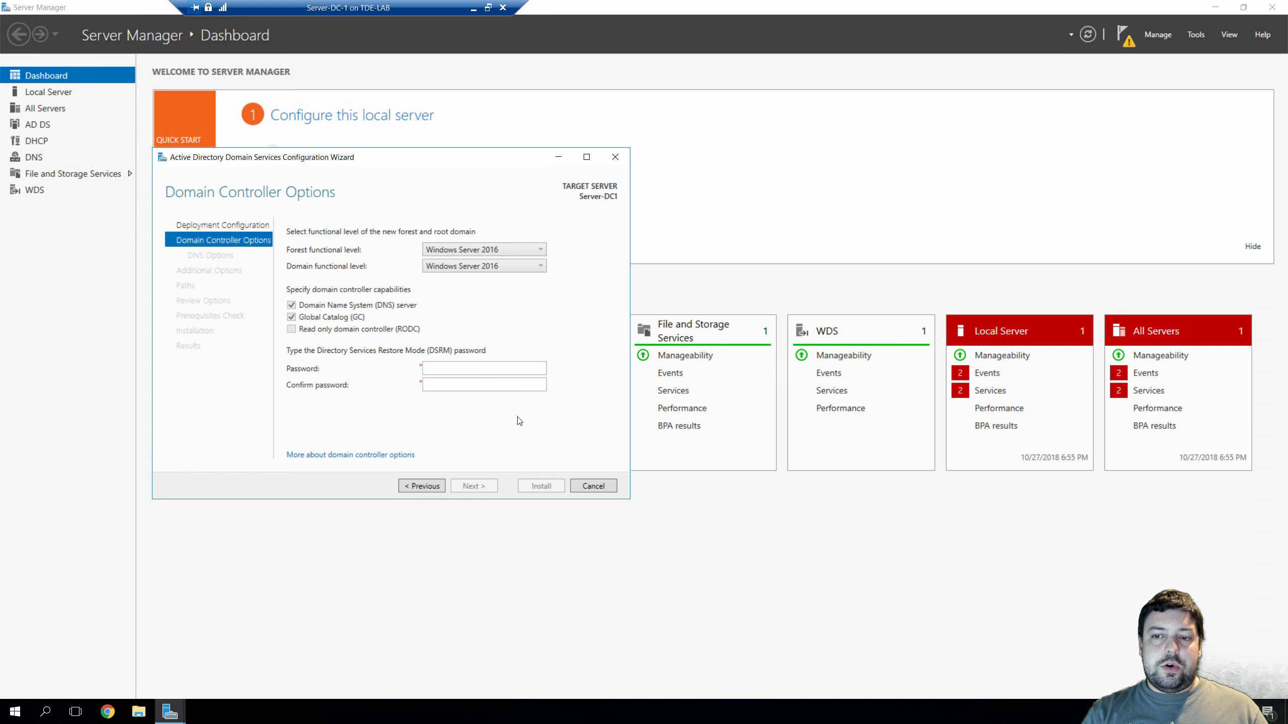
# Enter matching Directory Services Restore Mode passwords in both fields and continue to DNS Options
pyautogui.click(489, 368)
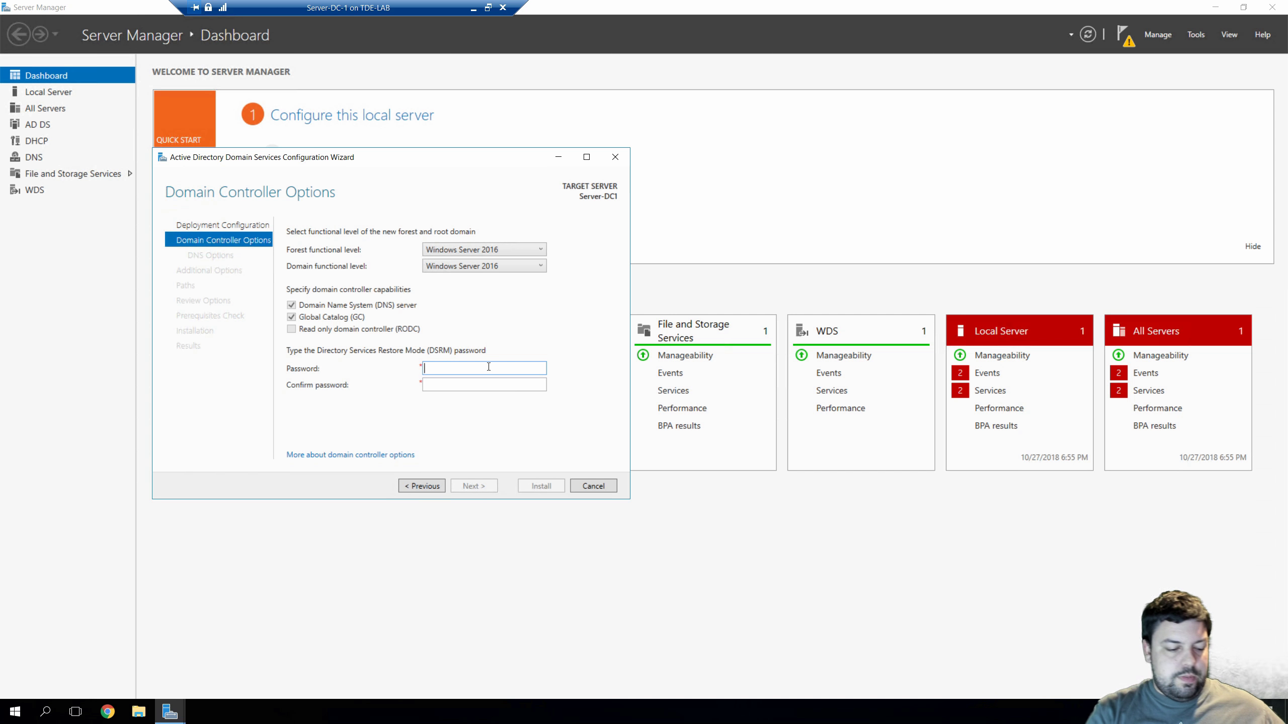
pyautogui.write('P@ssw0rd')
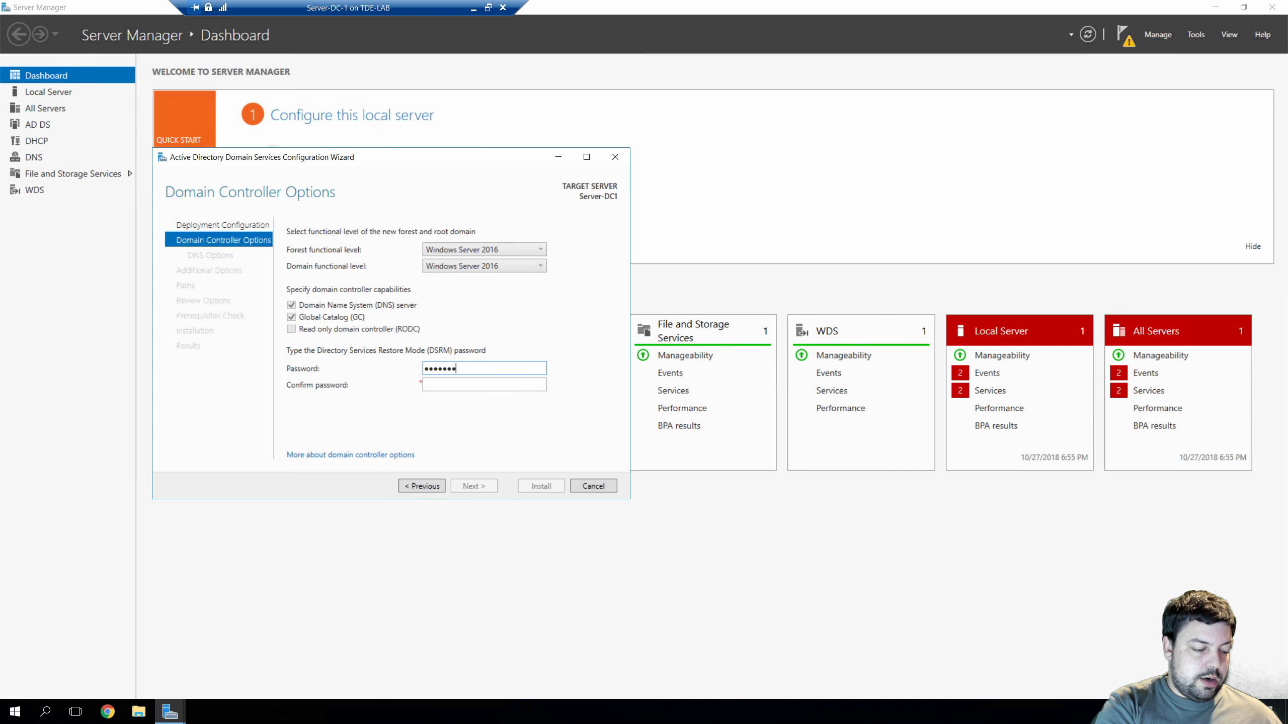
pyautogui.press('Tab')
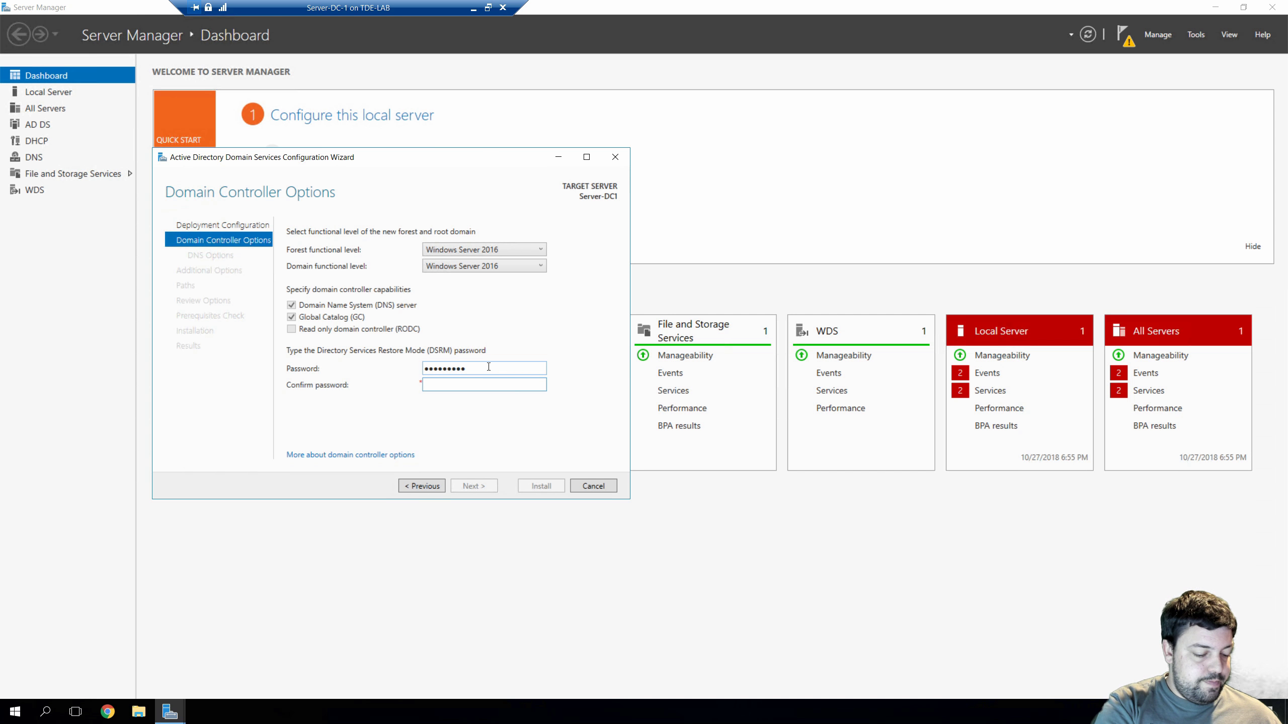
pyautogui.write('P@ssw0rd')
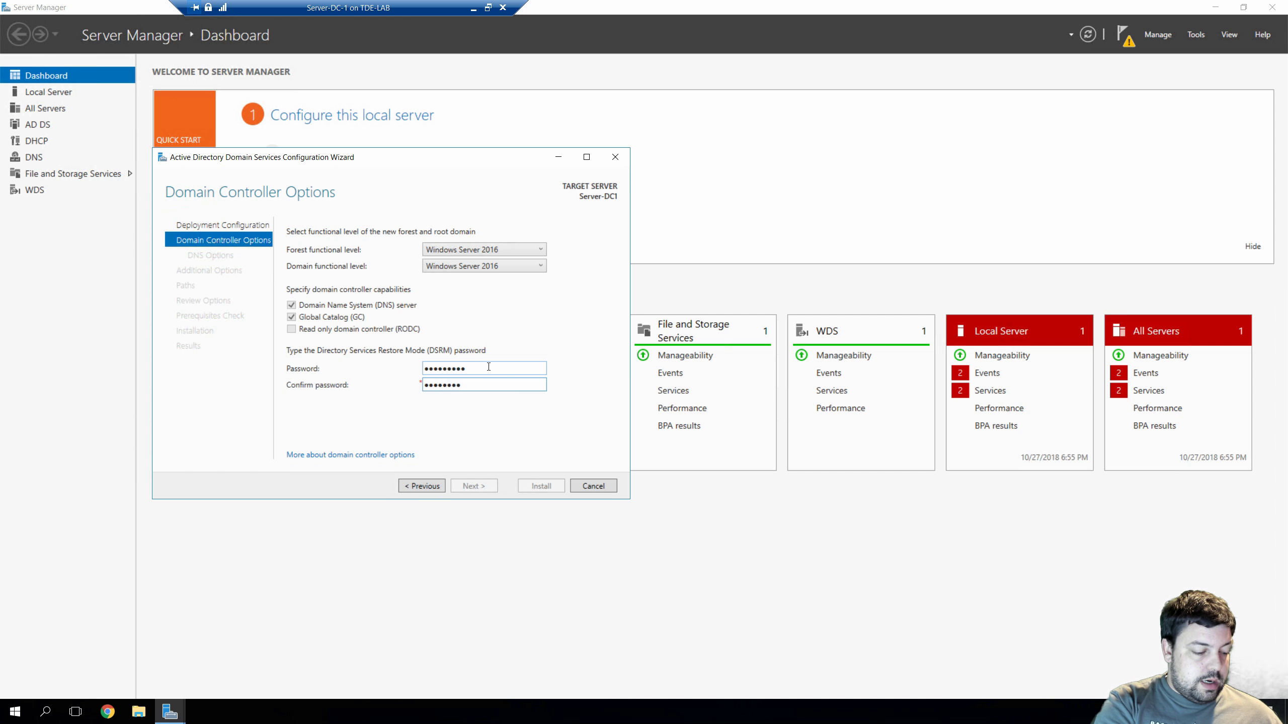
pyautogui.press('BackSpace')
pyautogui.press('BackSpace')
pyautogui.press('BackSpace')
pyautogui.press('BackSpace')
pyautogui.press('BackSpace')
pyautogui.press('BackSpace')
pyautogui.press('BackSpace')
pyautogui.write('P@ssw0r')
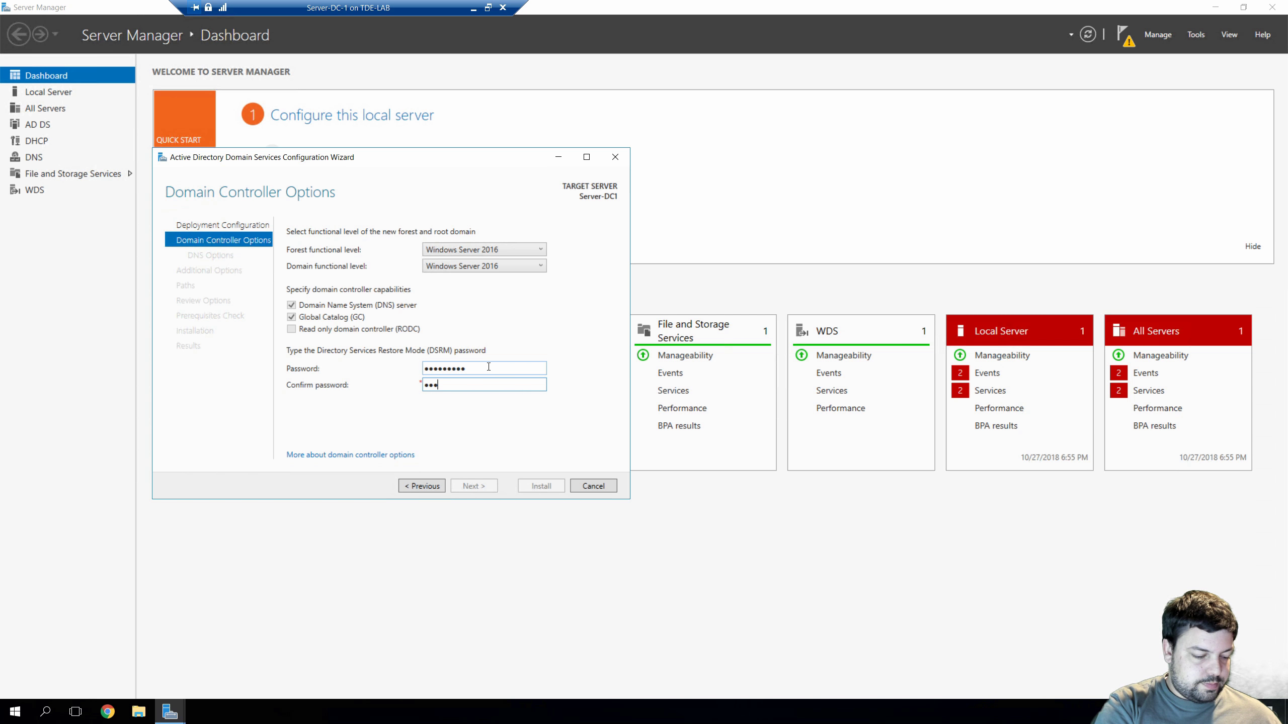
pyautogui.write('d')
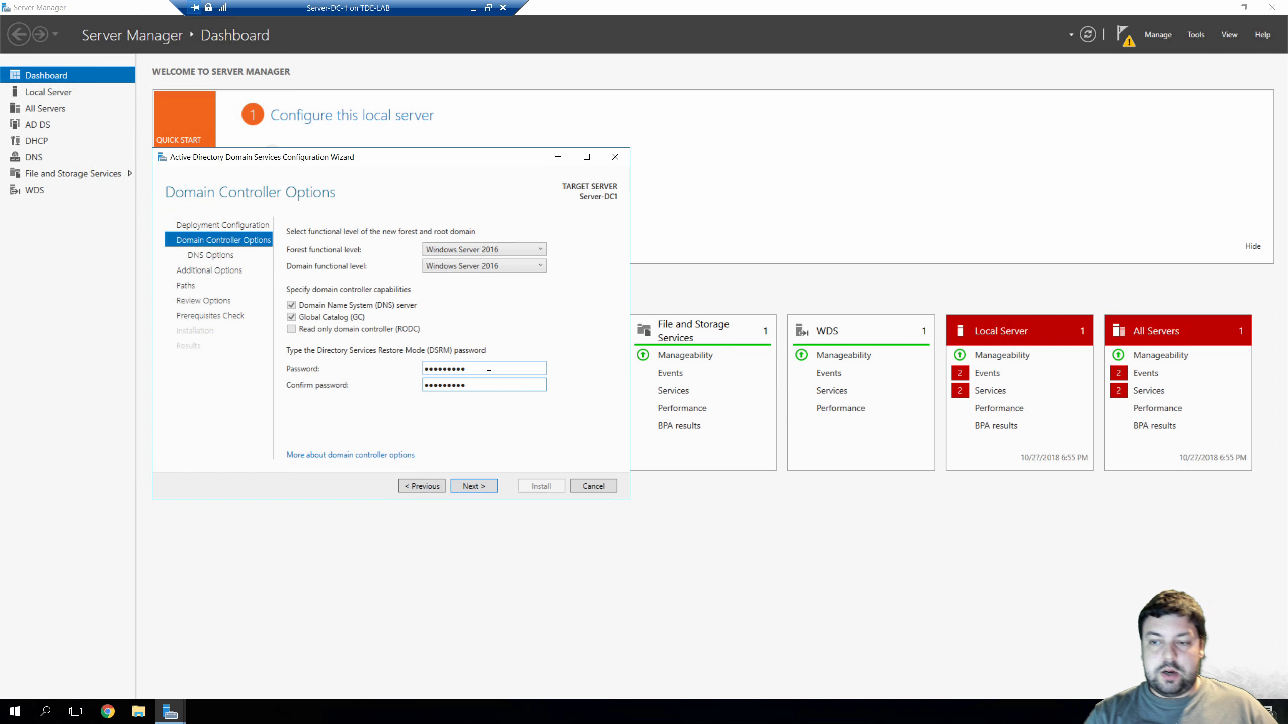
pyautogui.click(473, 486)
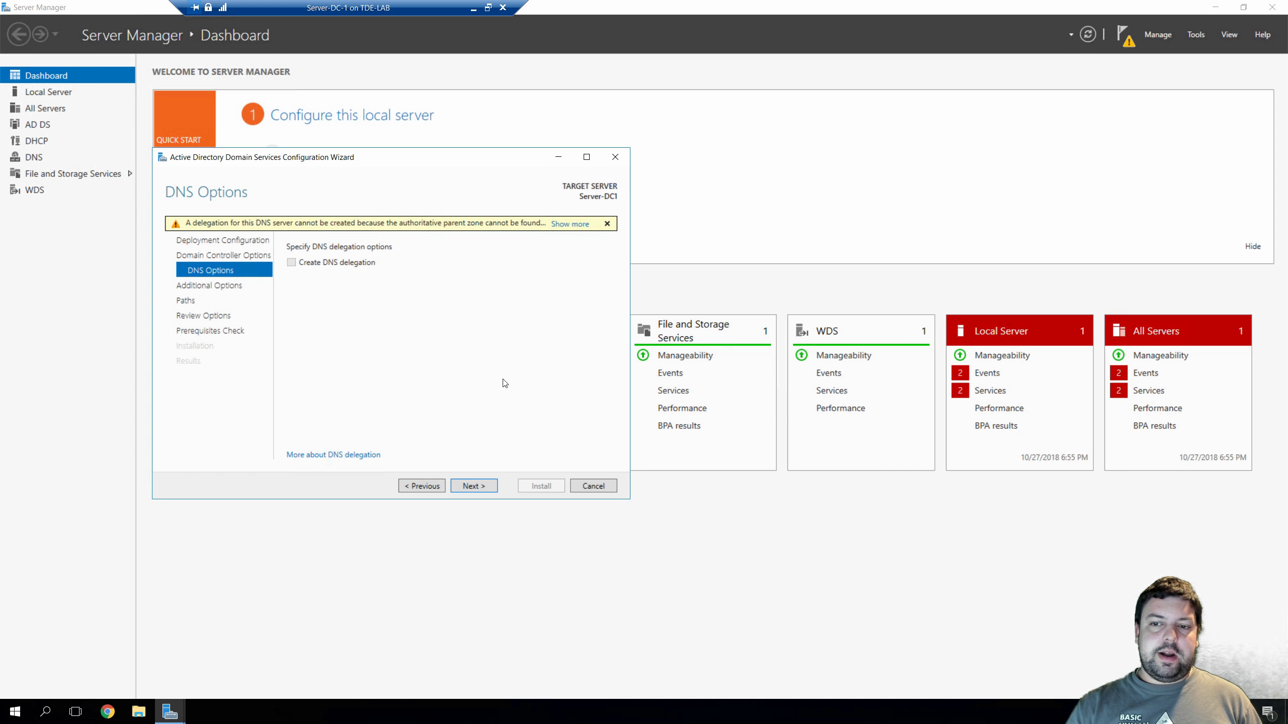
# Leave DNS delegation unchecked and keep TDELAB as the NetBIOS domain name
pyautogui.click(476, 486)
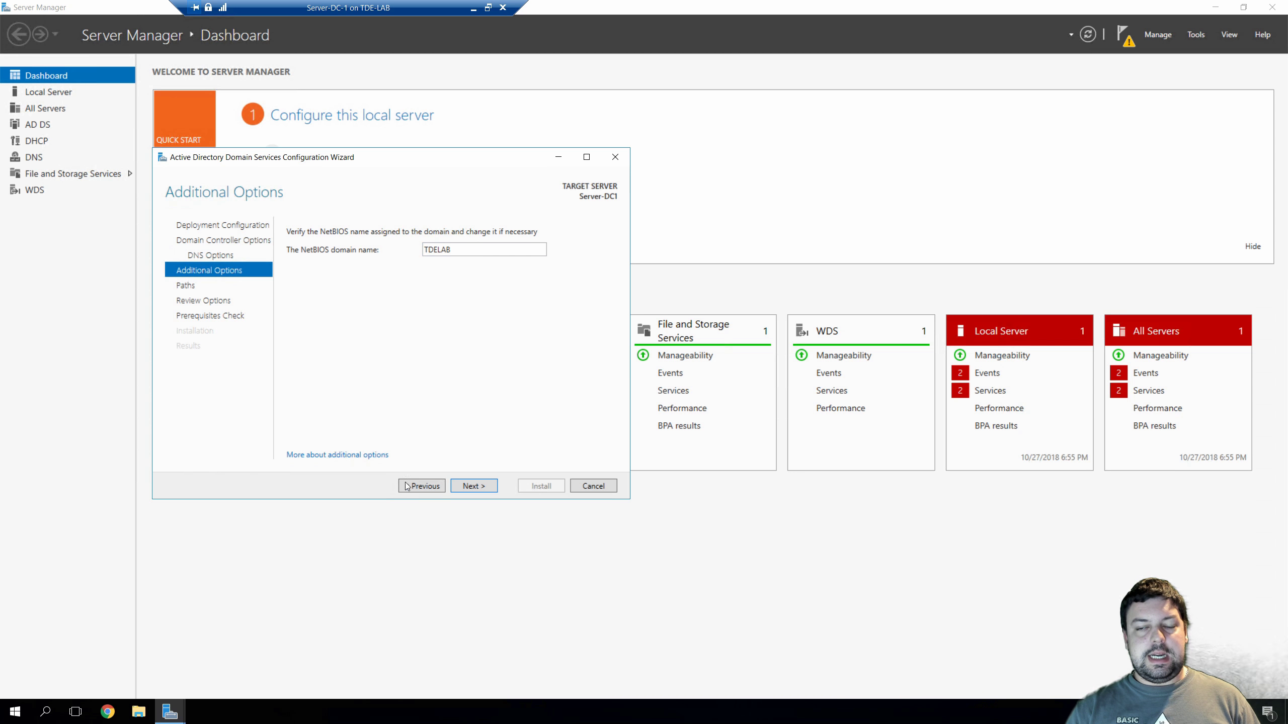
pyautogui.click(468, 485)
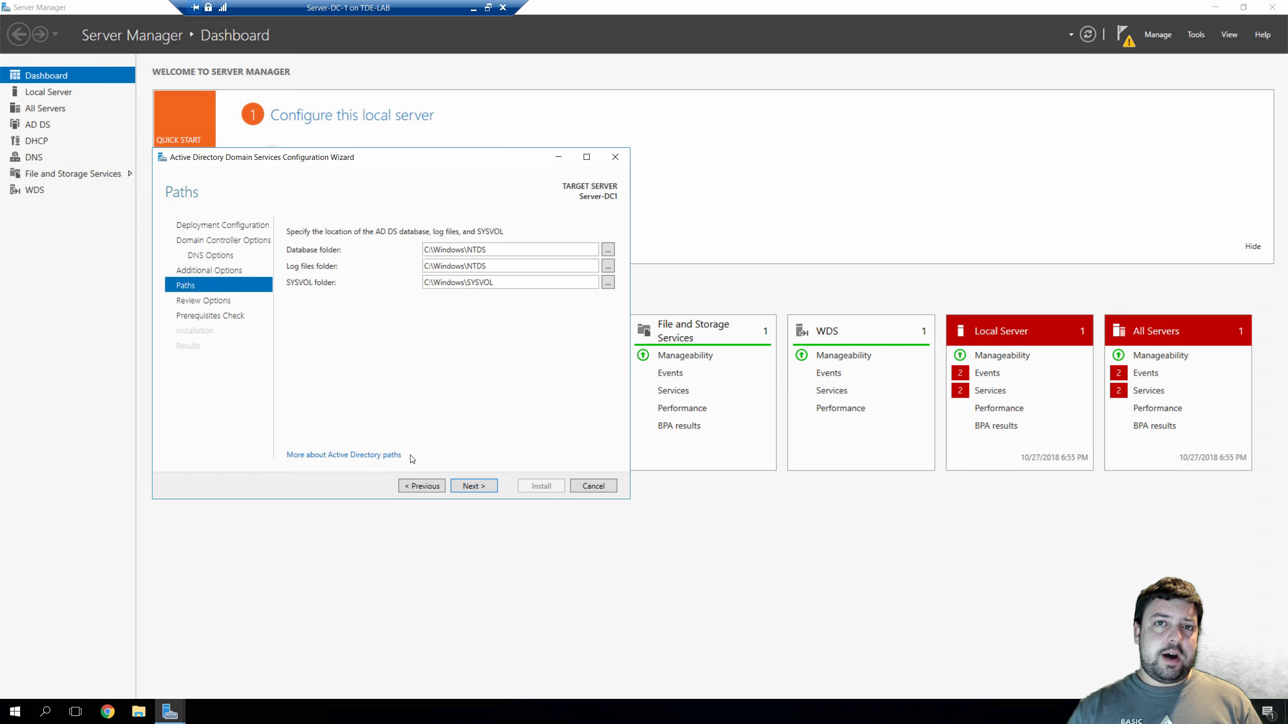
# Accept default C:\Windows\NTDS and SYSVOL paths, review the summary, and run the prerequisites check
pyautogui.click(464, 485)
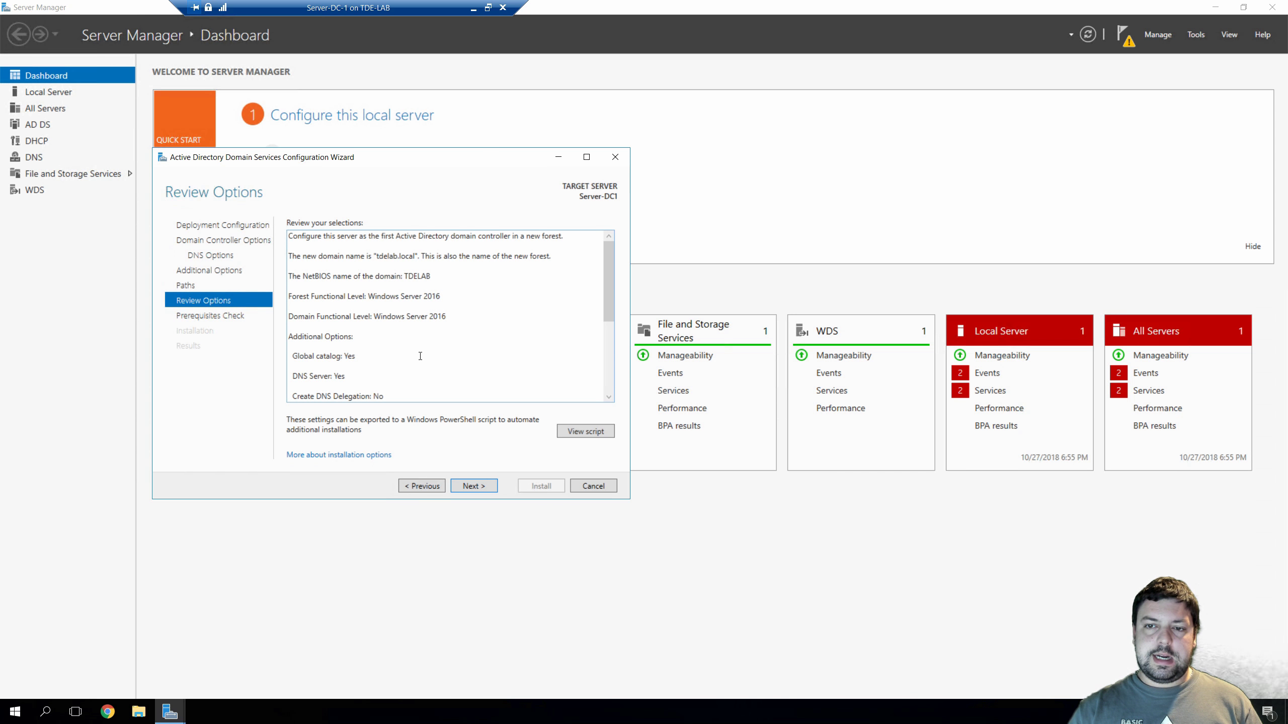
pyautogui.scroll(-5, 550, 357)
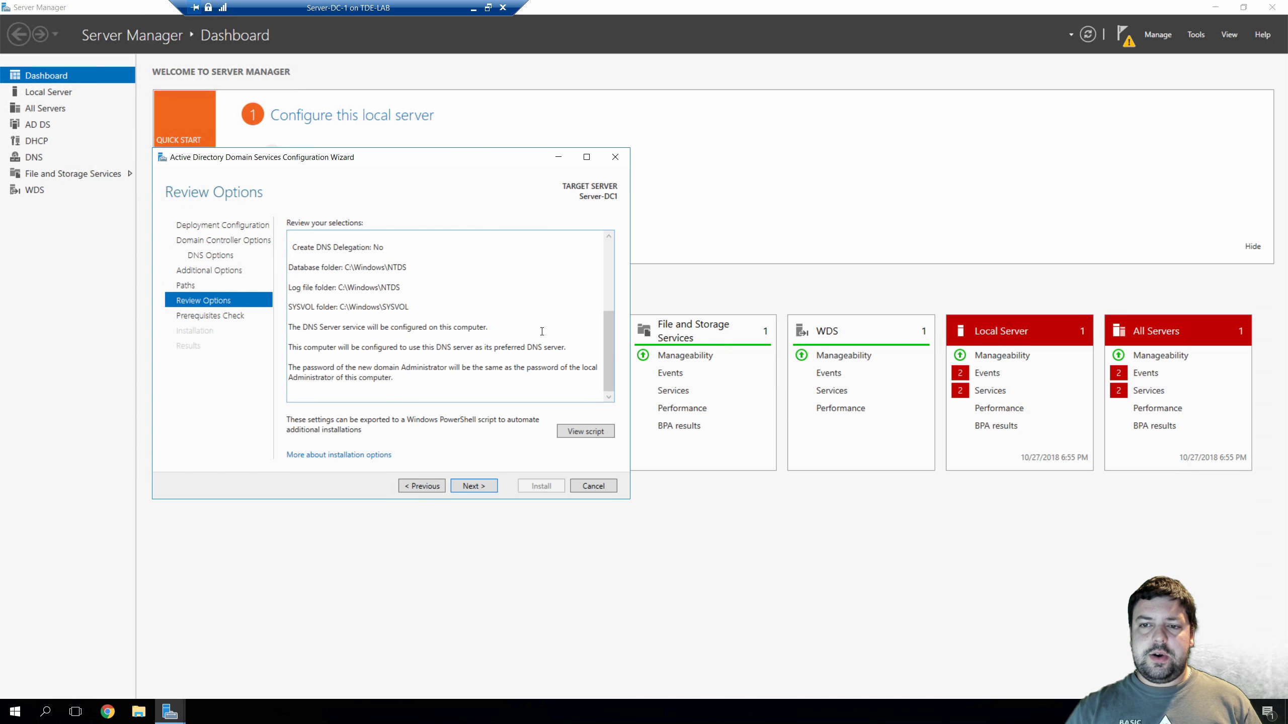
pyautogui.scroll(5, 542, 331)
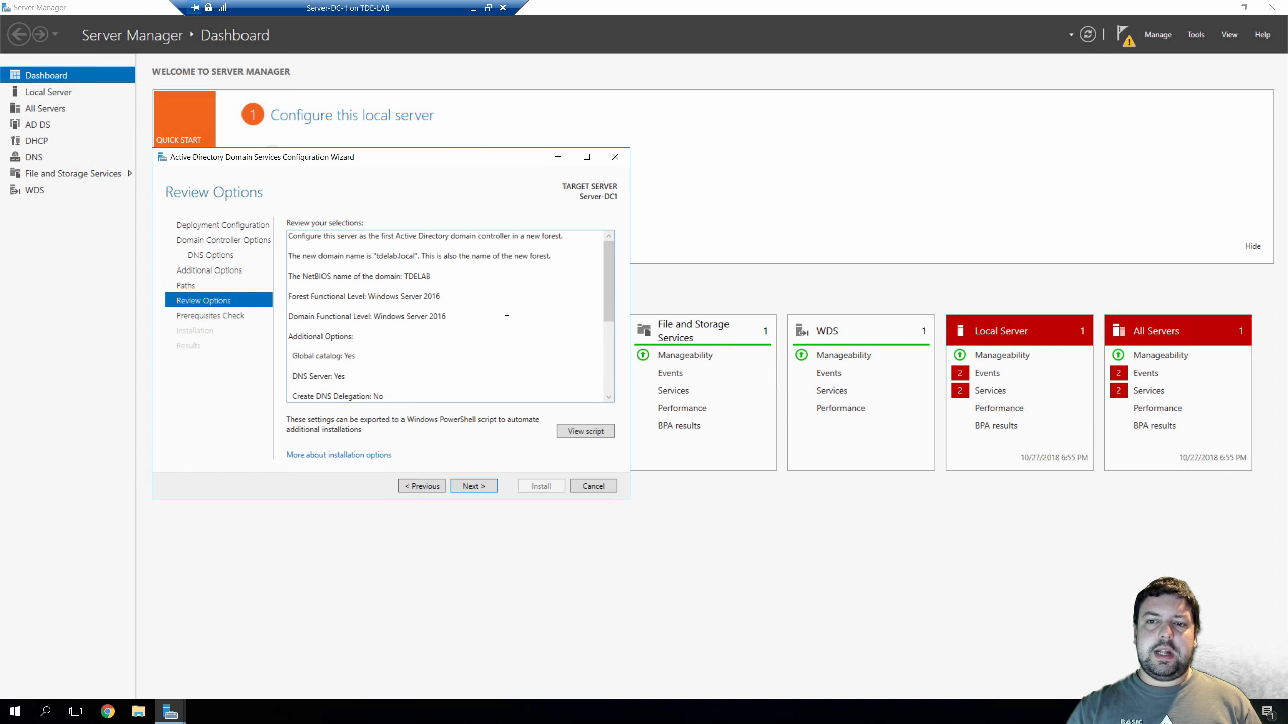
pyautogui.click(464, 486)
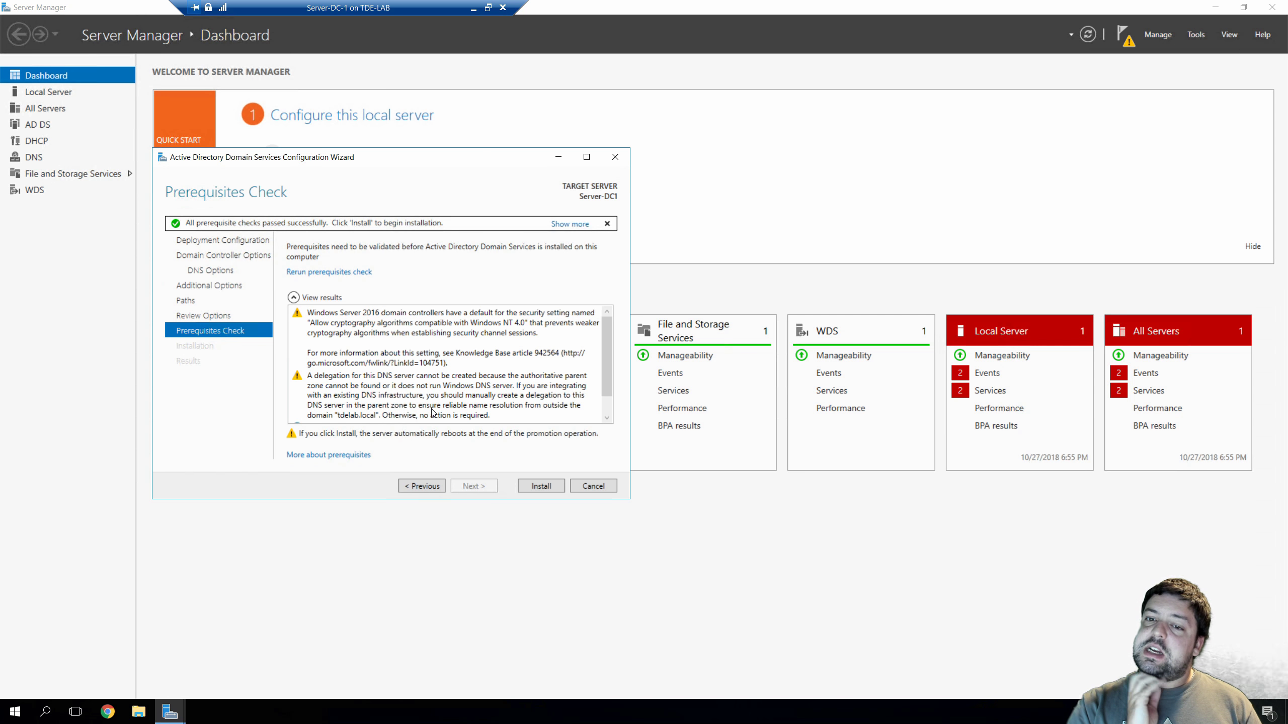
# Review the passed prerequisite checks and start installing AD DS to promote Server-DC1
pyautogui.scroll(-1, 436, 374)
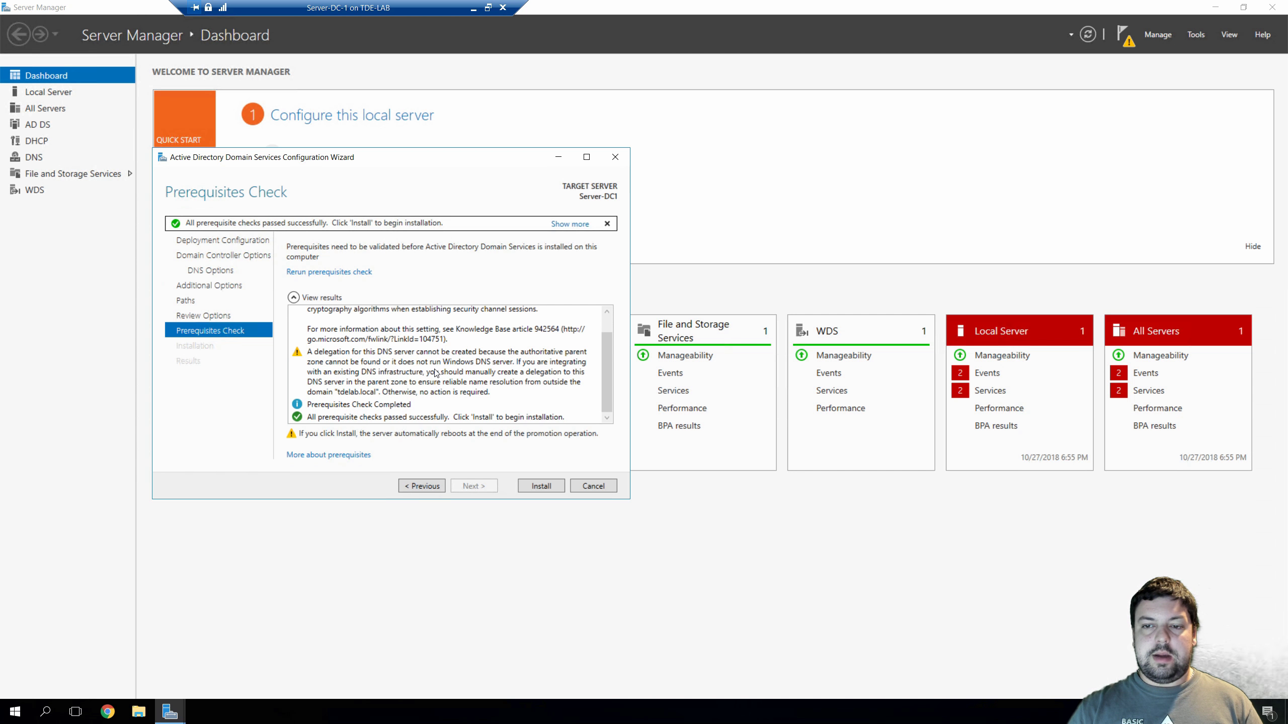
pyautogui.scroll(1, 436, 373)
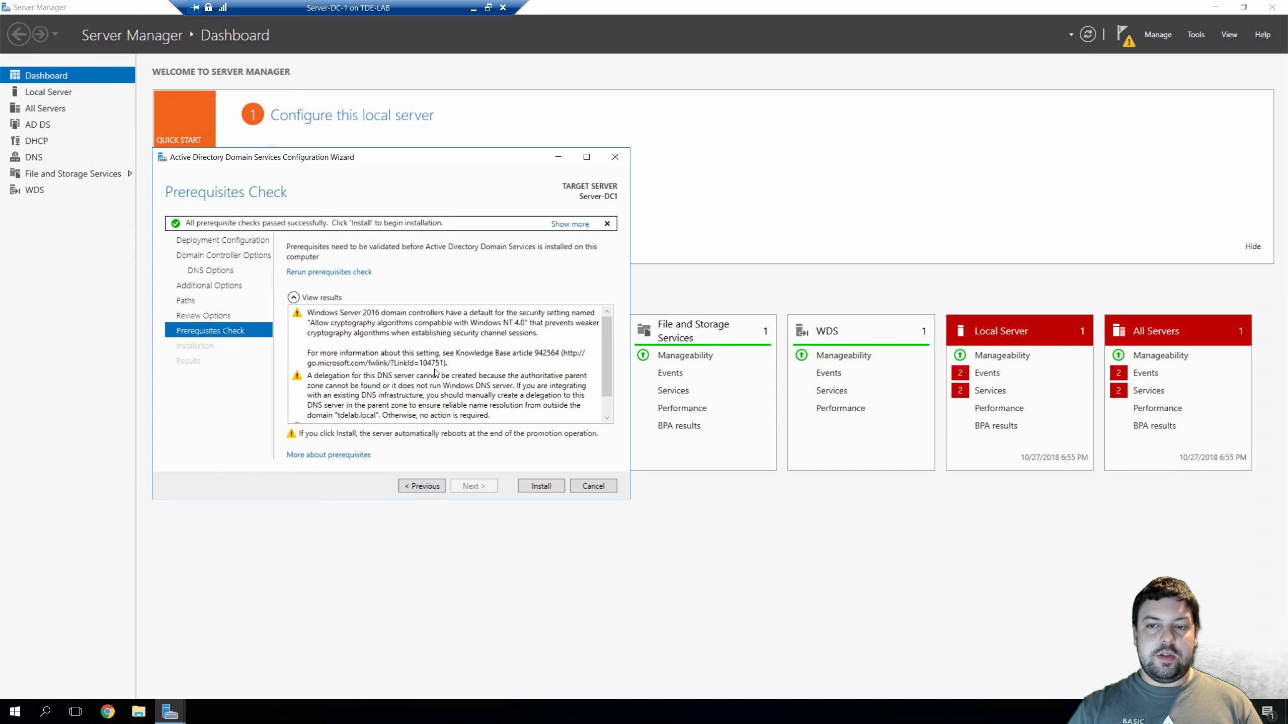
pyautogui.scroll(-1, 435, 373)
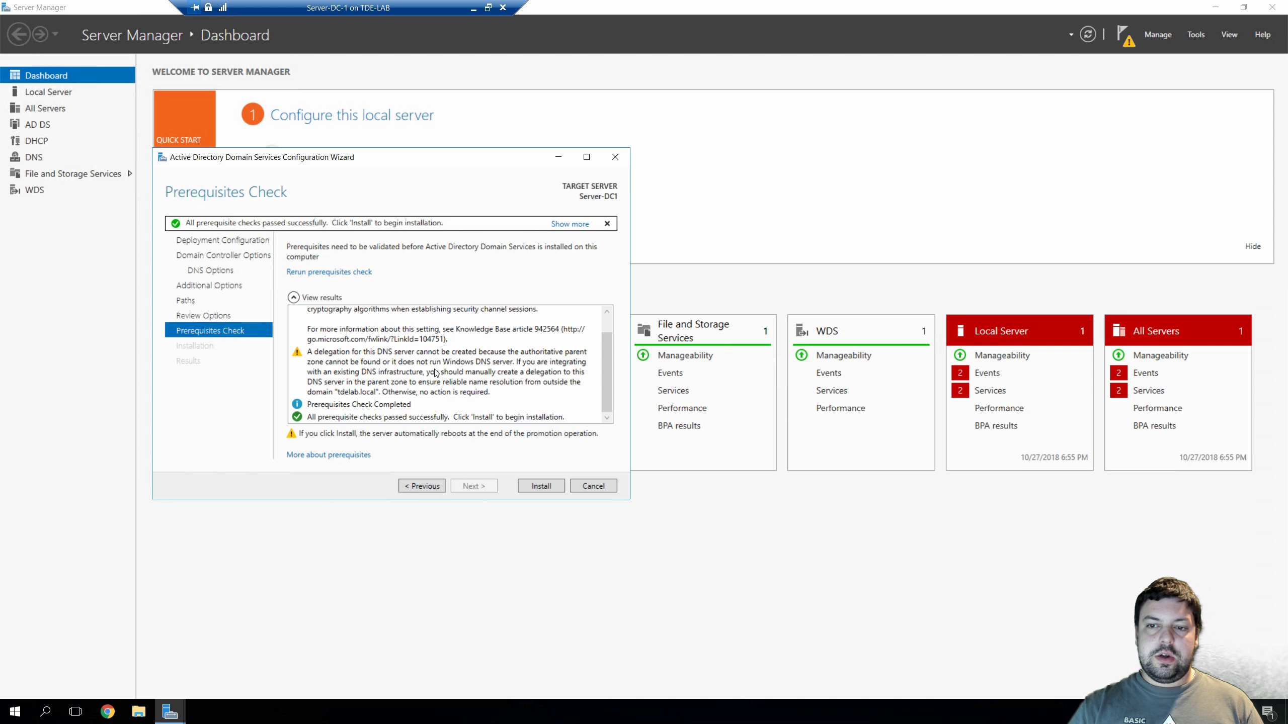
pyautogui.click(550, 487)
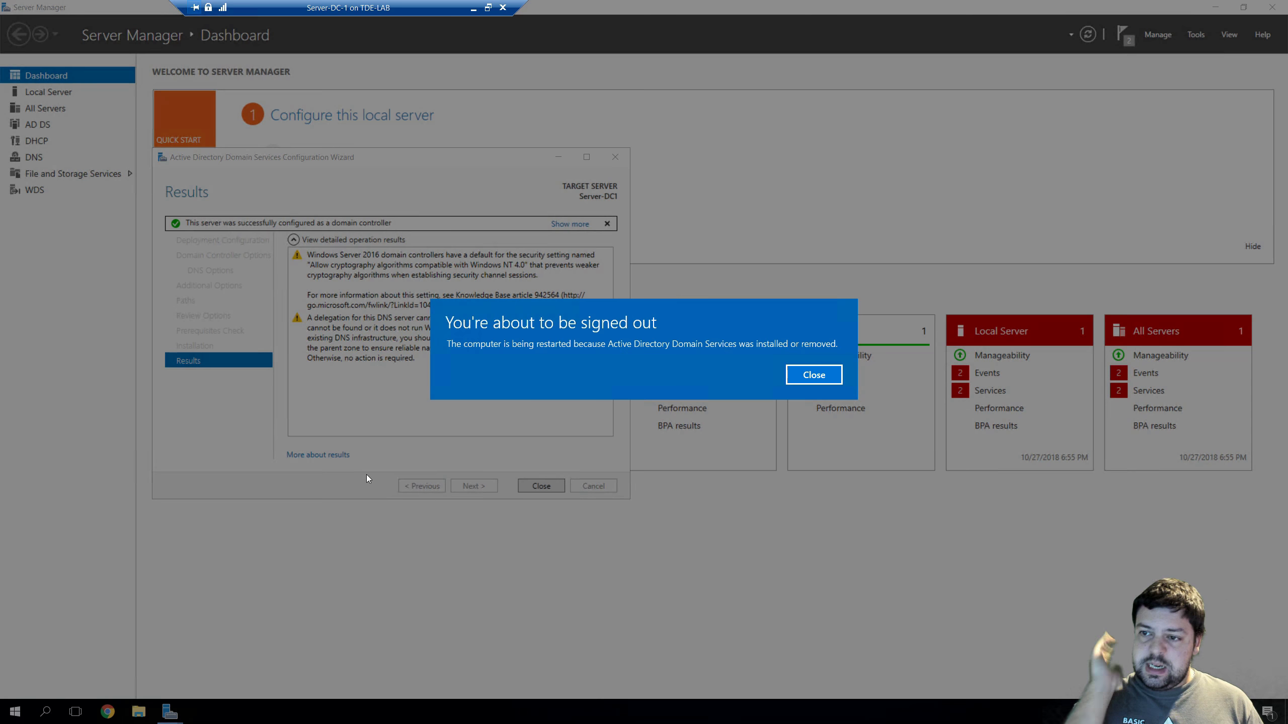
# Dismiss the 'You're about to be signed out' notice and close the finished AD DS wizard
pyautogui.click(802, 378)
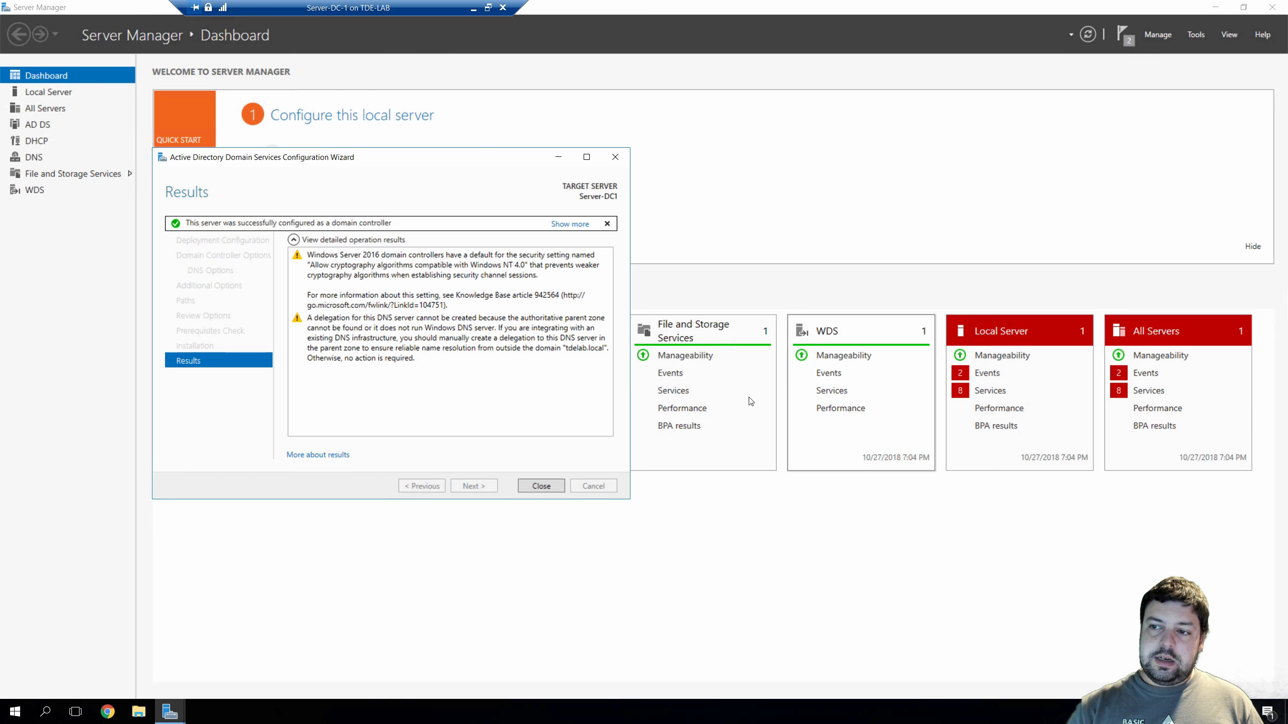
pyautogui.click(541, 486)
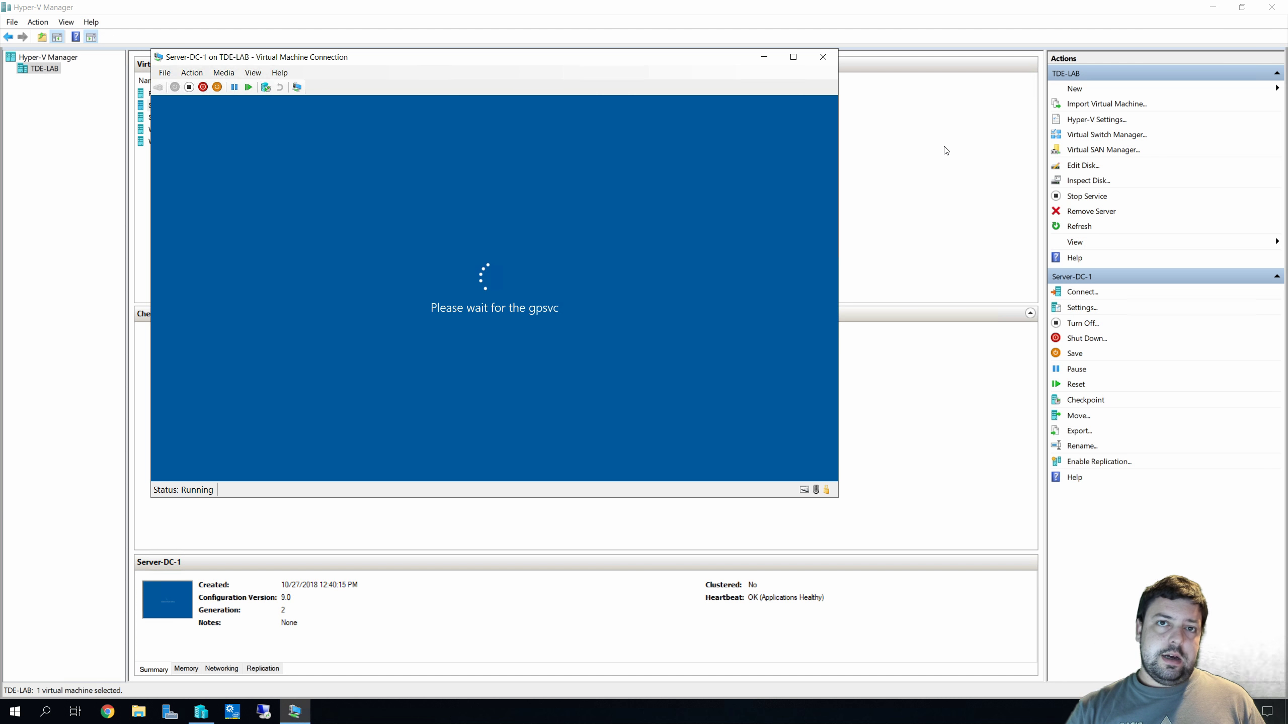
# Move the VM connection window down to reveal the VM list while Server-DC1 restarts
pyautogui.moveTo(429, 59); pyautogui.dragTo(461, 78)
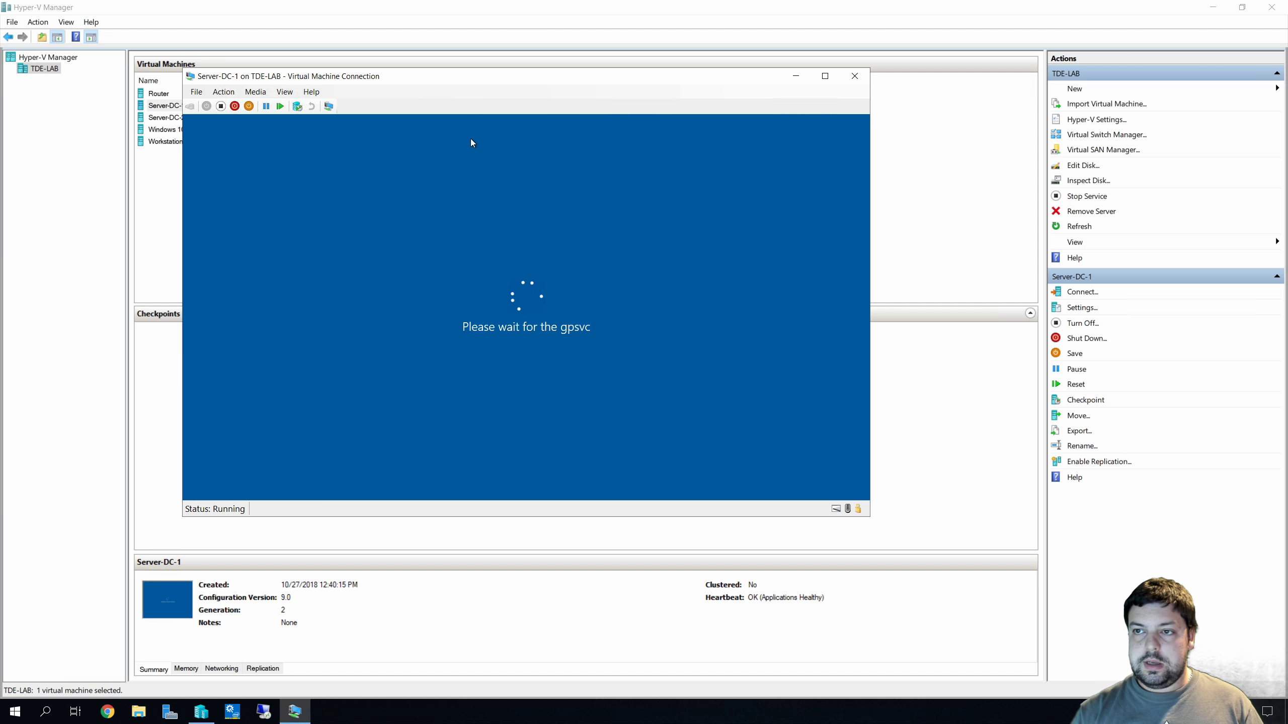
pyautogui.moveTo(600, 80); pyautogui.dragTo(608, 156)
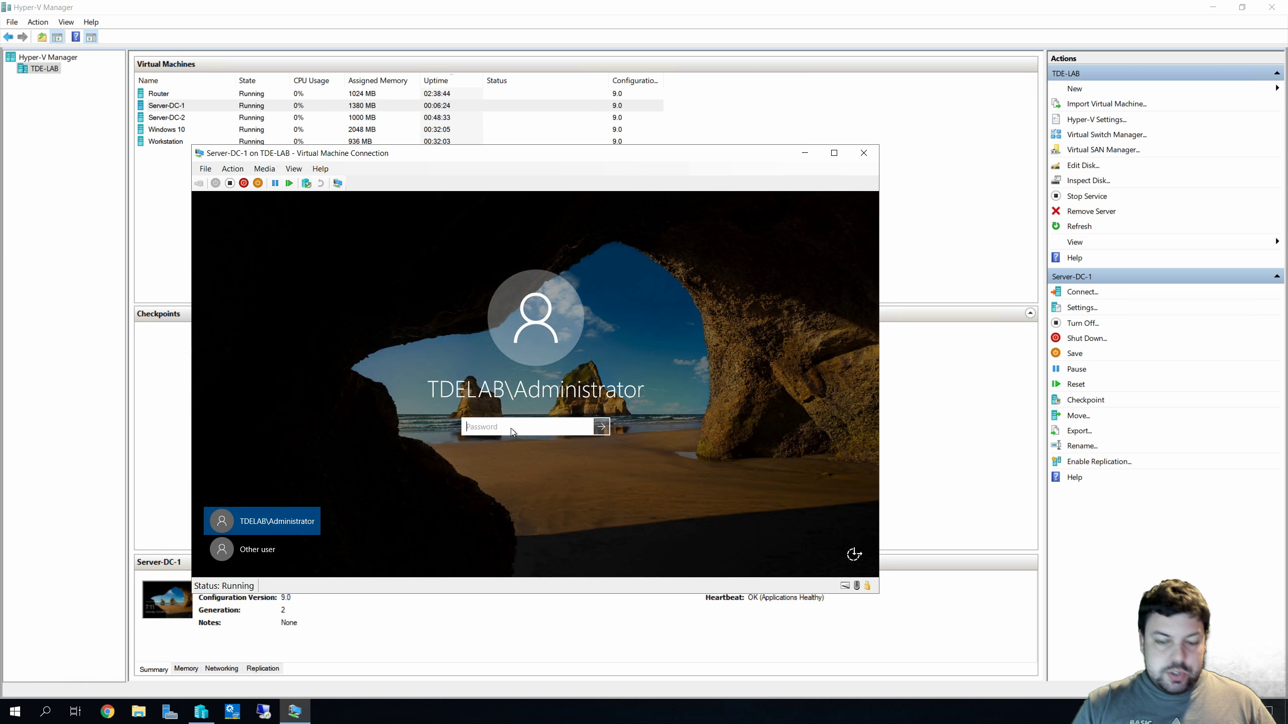
# Sign in to Server-DC1 as the TDELAB Administrator with the account password
pyautogui.write('•••••')
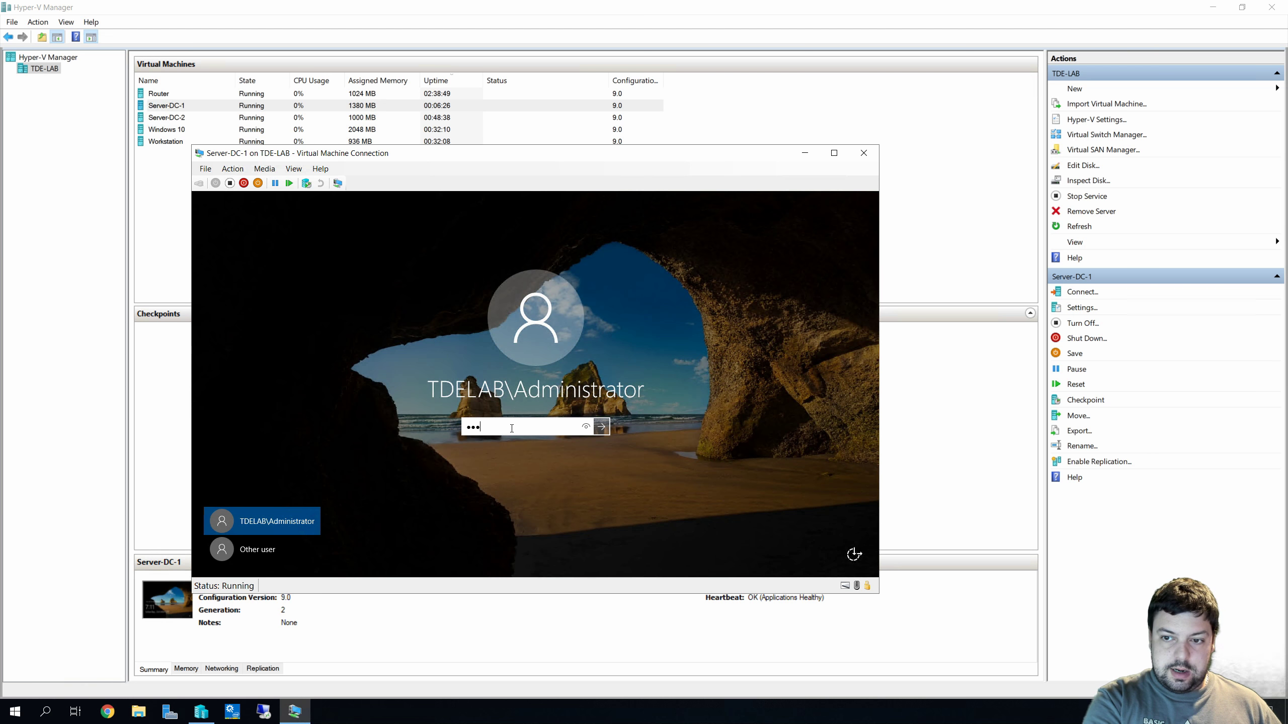
pyautogui.write('•••')
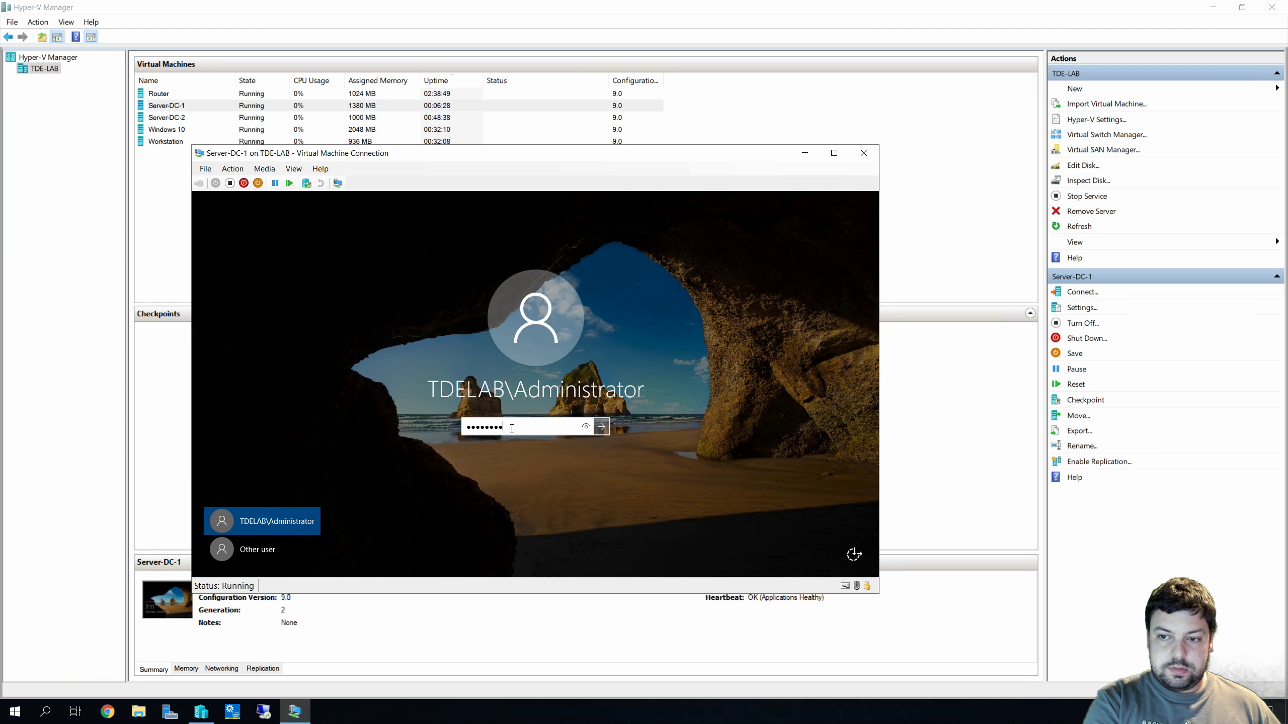
pyautogui.press('Return')
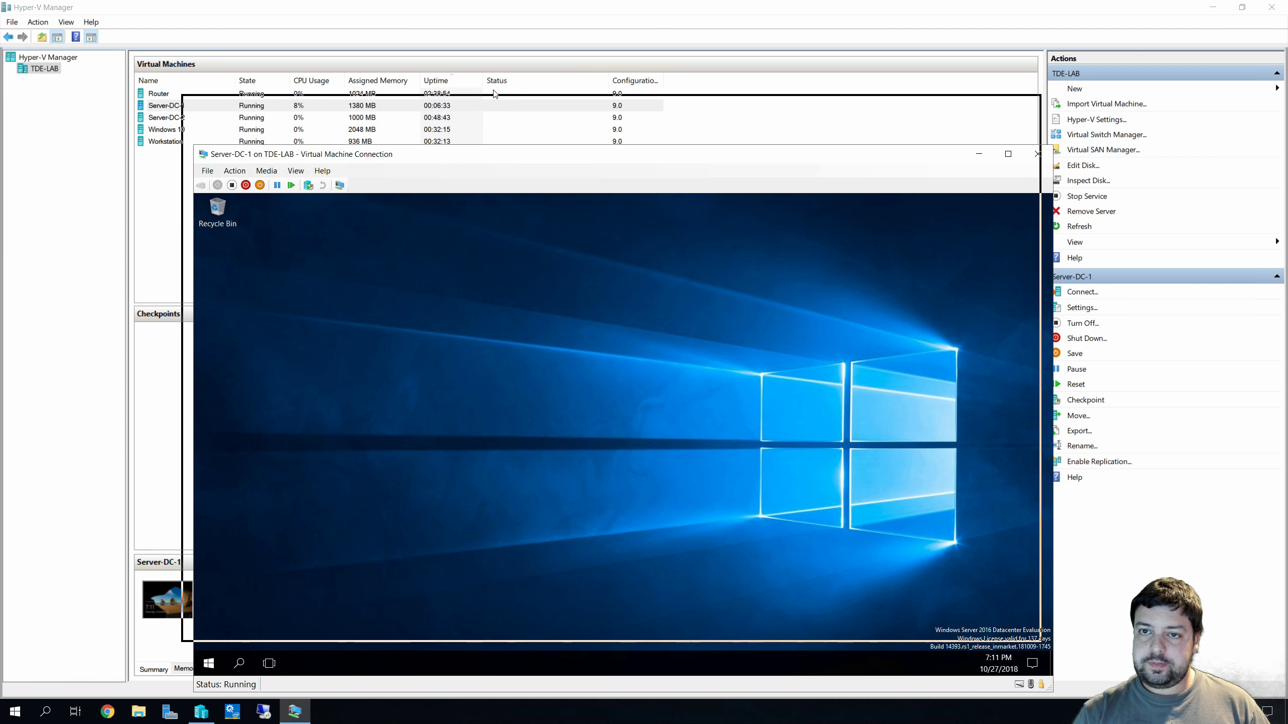
pyautogui.moveTo(511, 162); pyautogui.dragTo(493, 89)
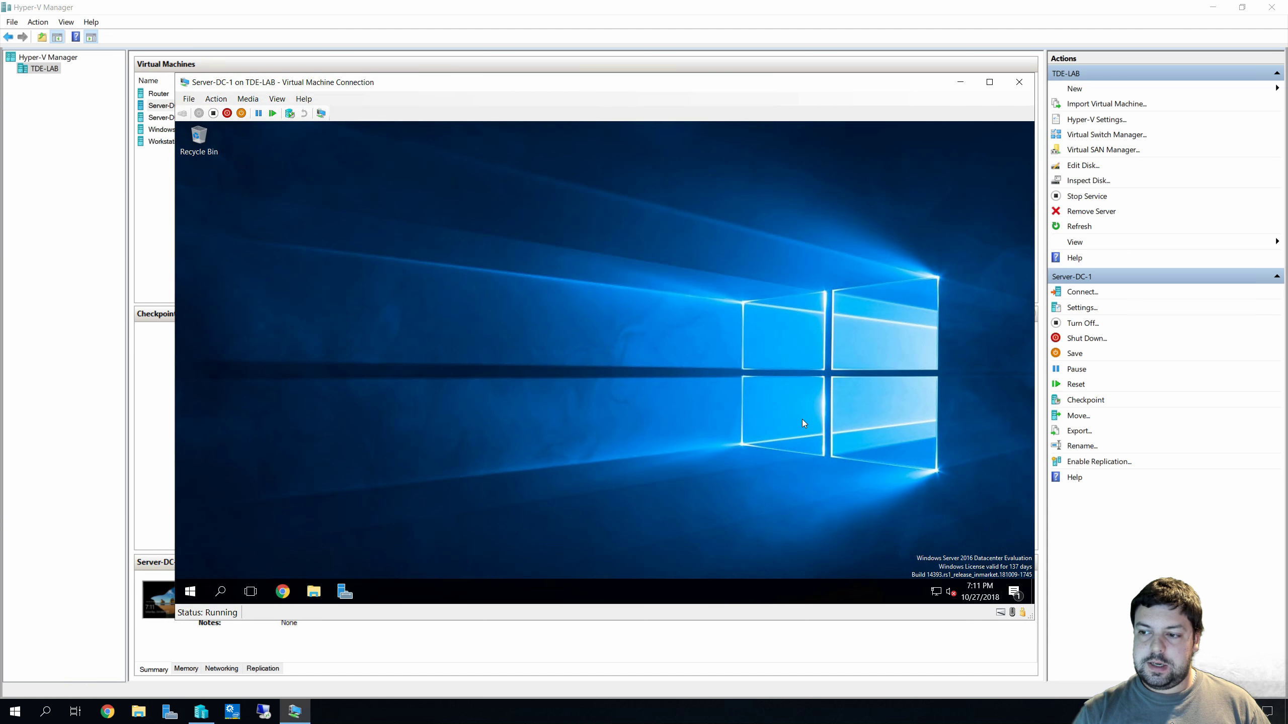
# Clear the guest's notifications, then open Server Manager's Local Server page showing domain tdelab.local
pyautogui.click(1011, 597)
pyautogui.click(1012, 139)
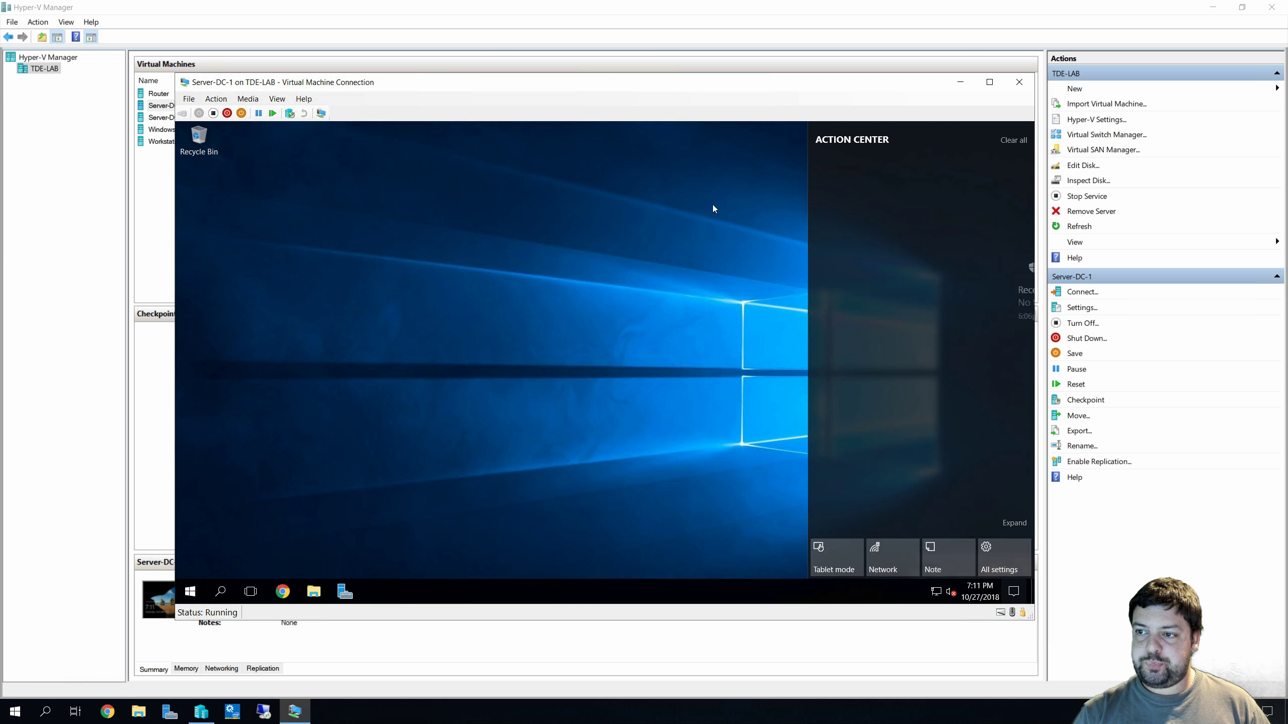
pyautogui.click(713, 209)
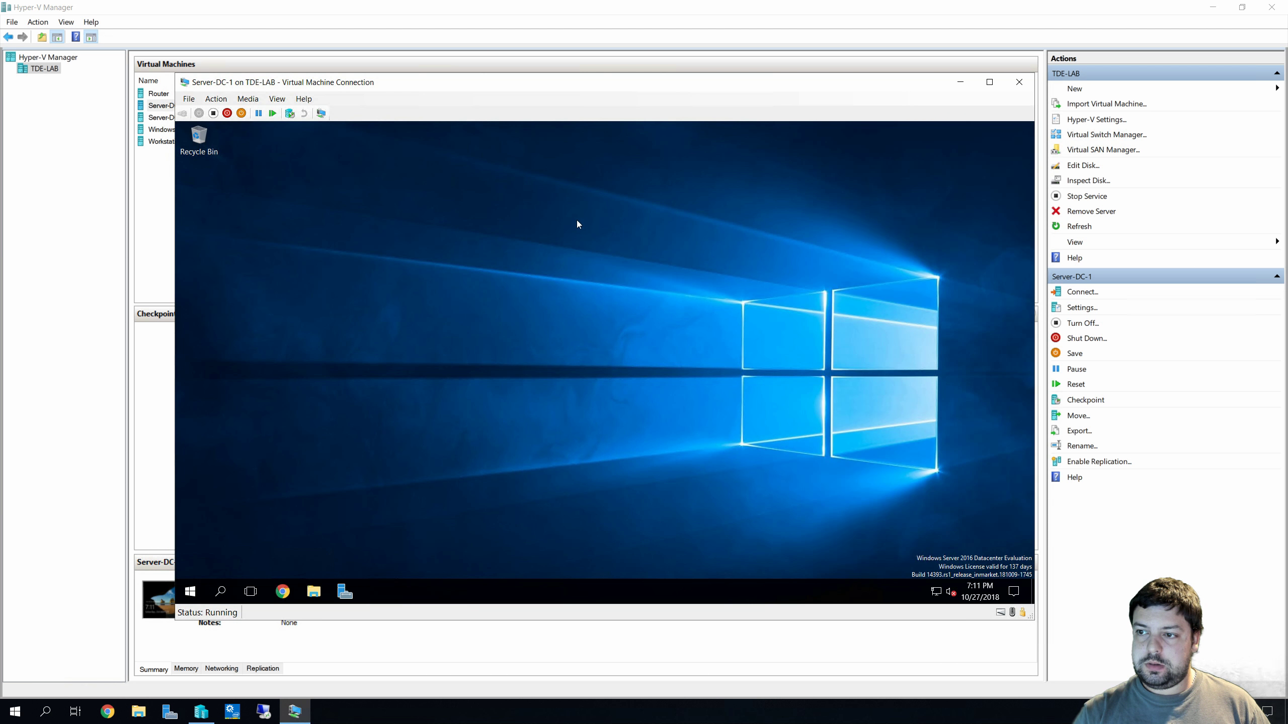
pyautogui.click(349, 593)
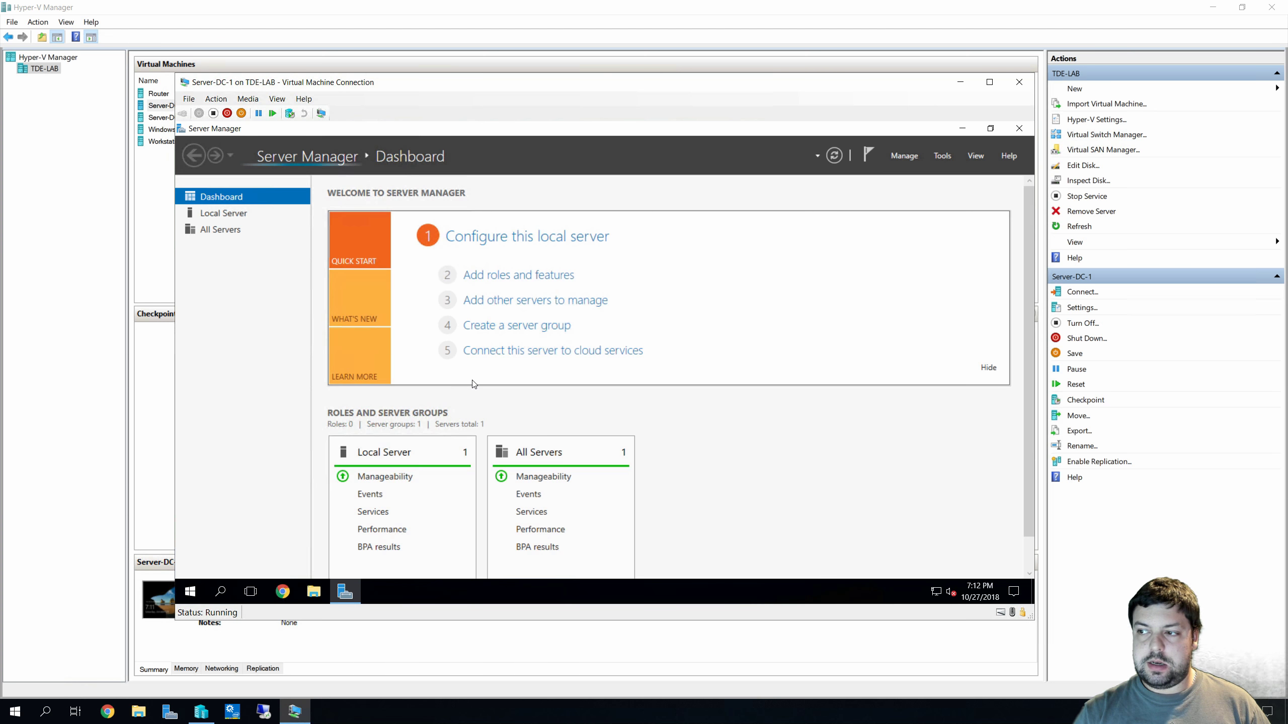
pyautogui.click(234, 213)
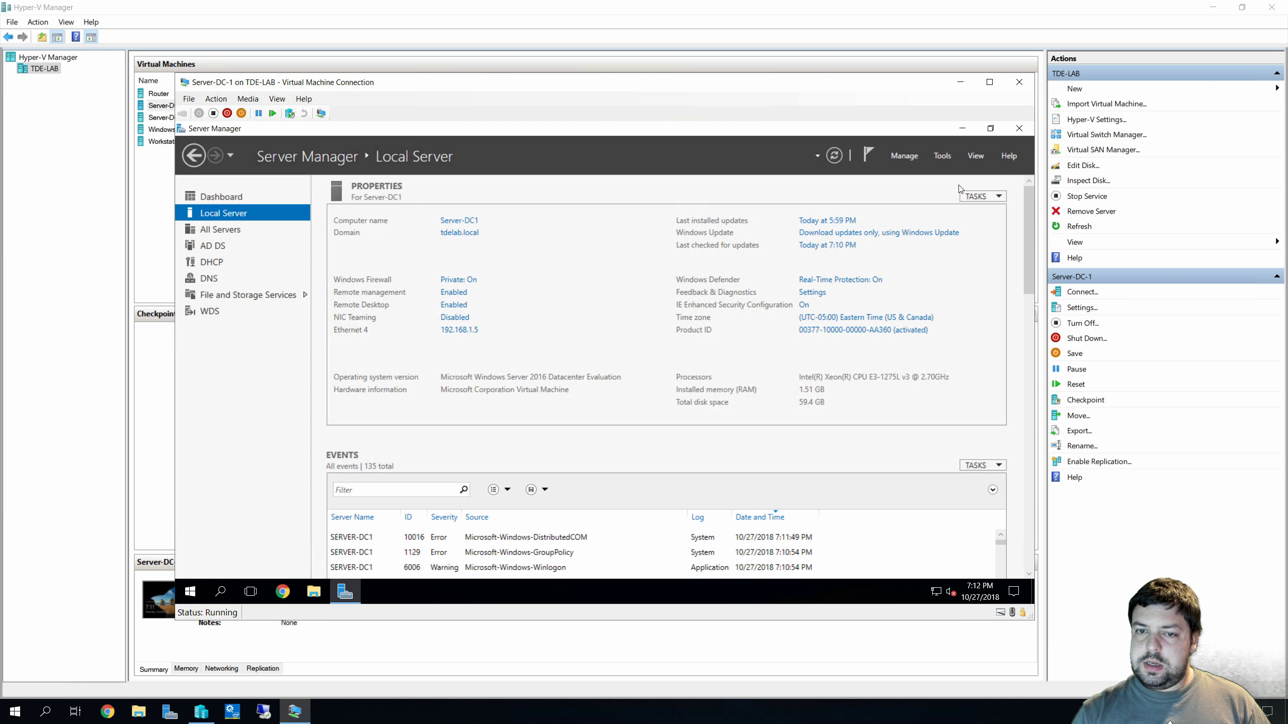
# Launch DNS Manager for SERVER-DC1 from the DNS role page and expand the server node
pyautogui.click(222, 281)
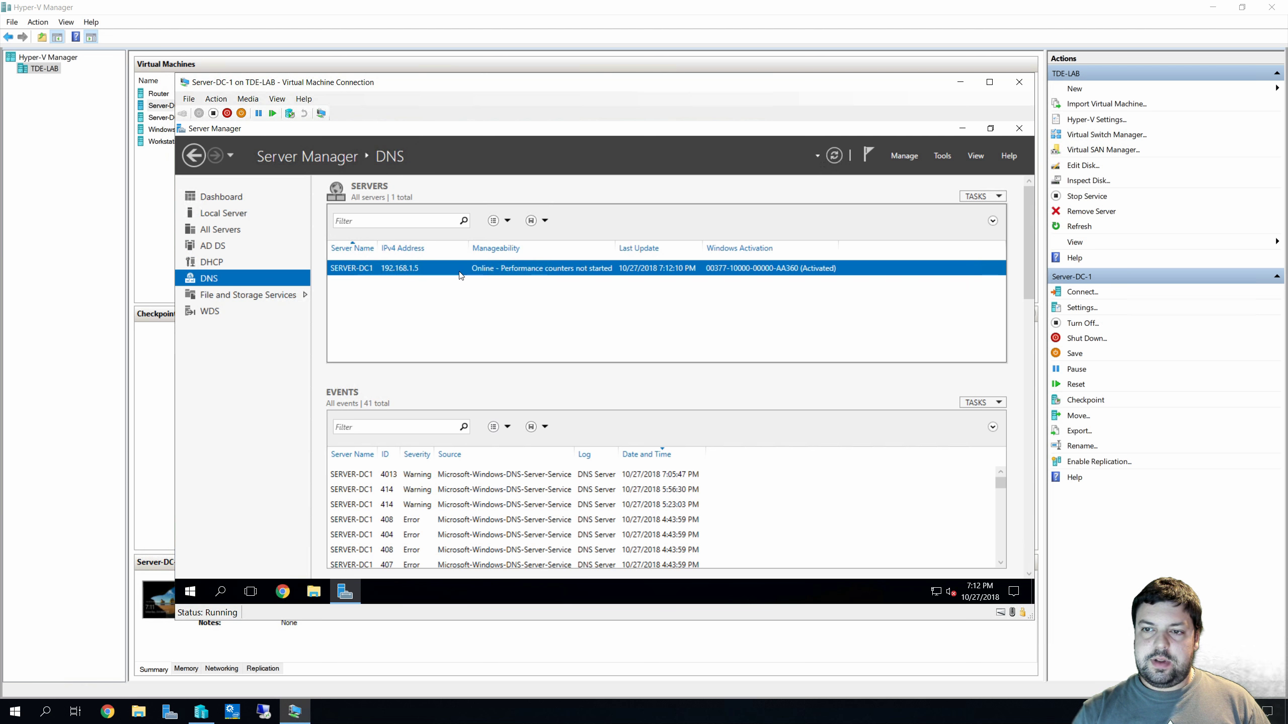
pyautogui.rightClick(460, 274)
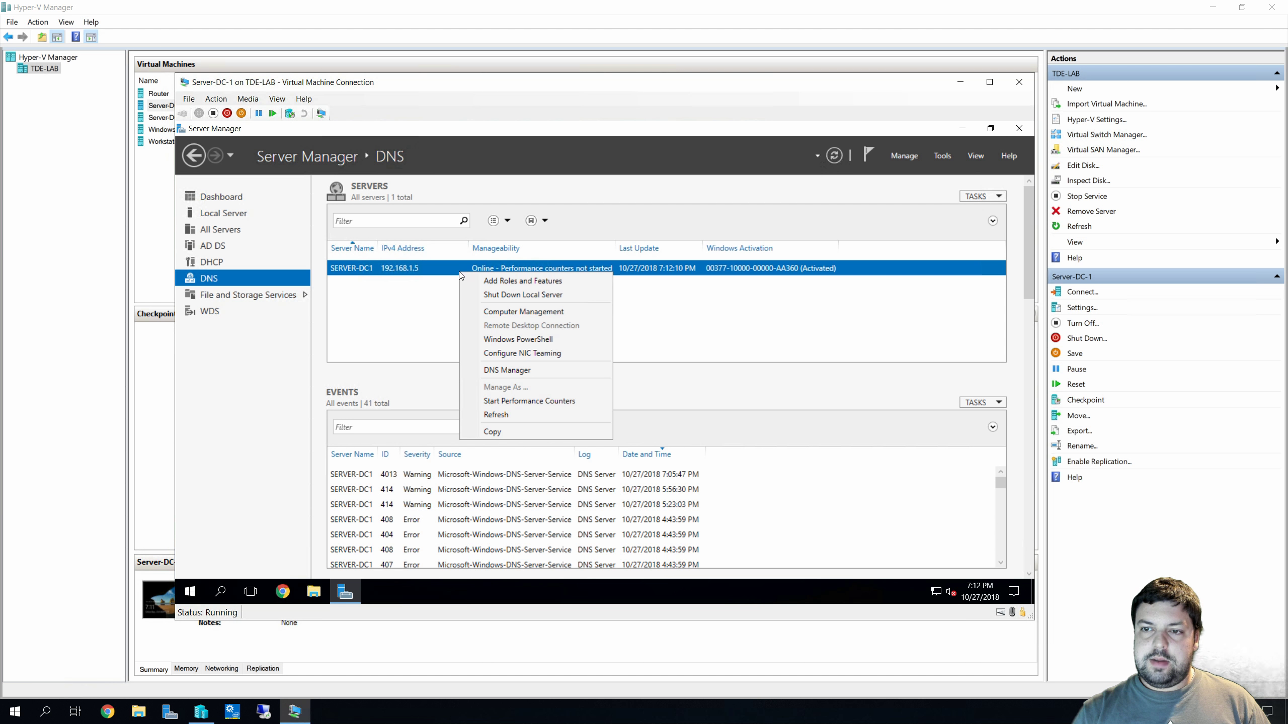
pyautogui.click(538, 370)
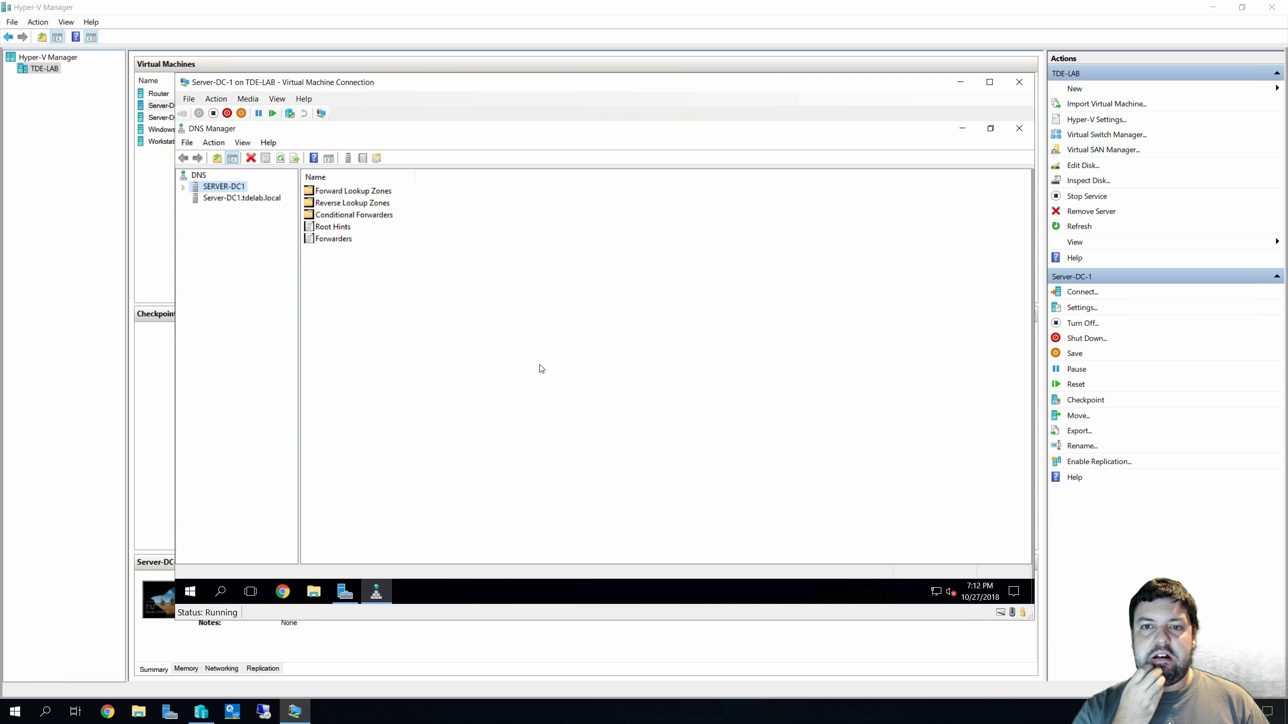
pyautogui.click(210, 198)
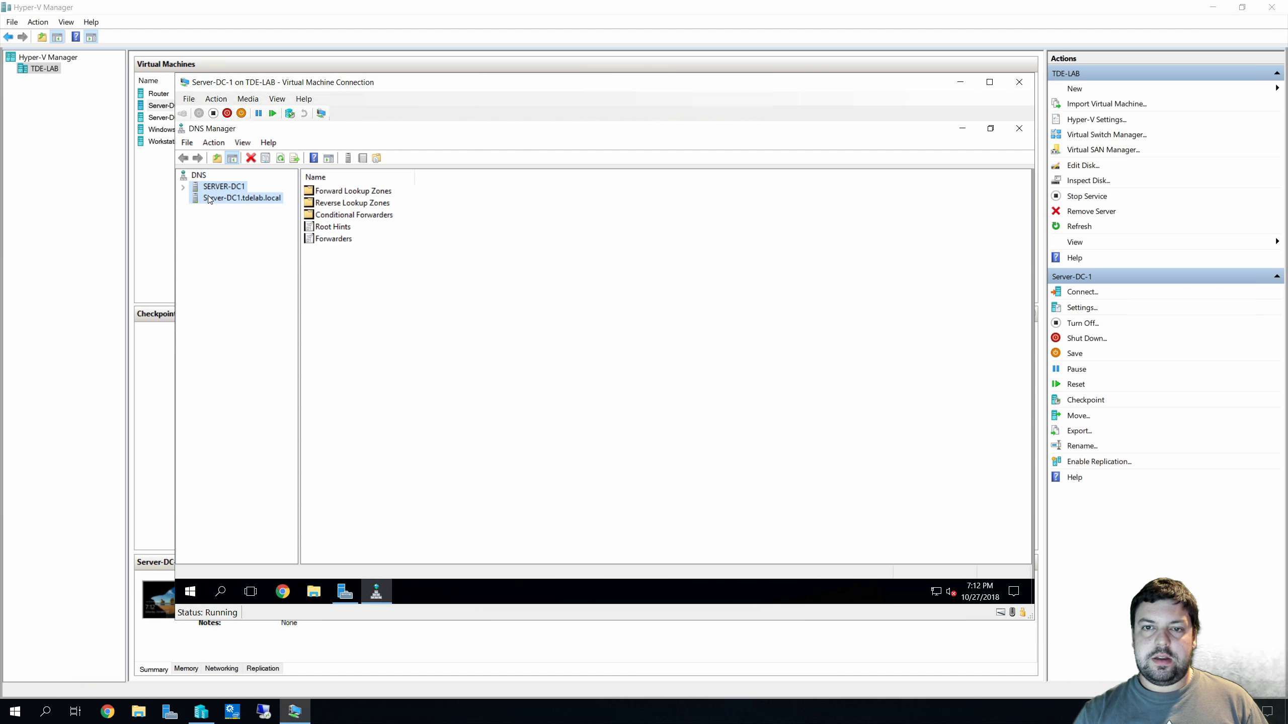
pyautogui.click(207, 191)
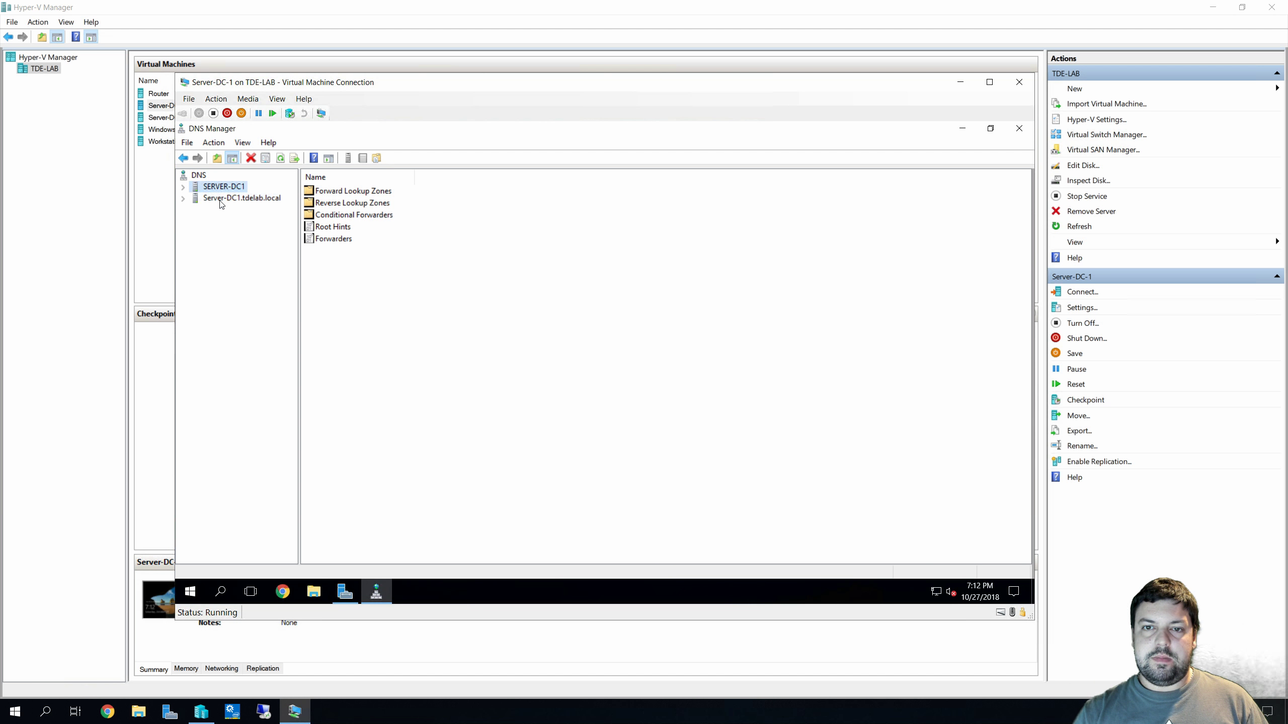
pyautogui.click(221, 202)
pyautogui.click(181, 198)
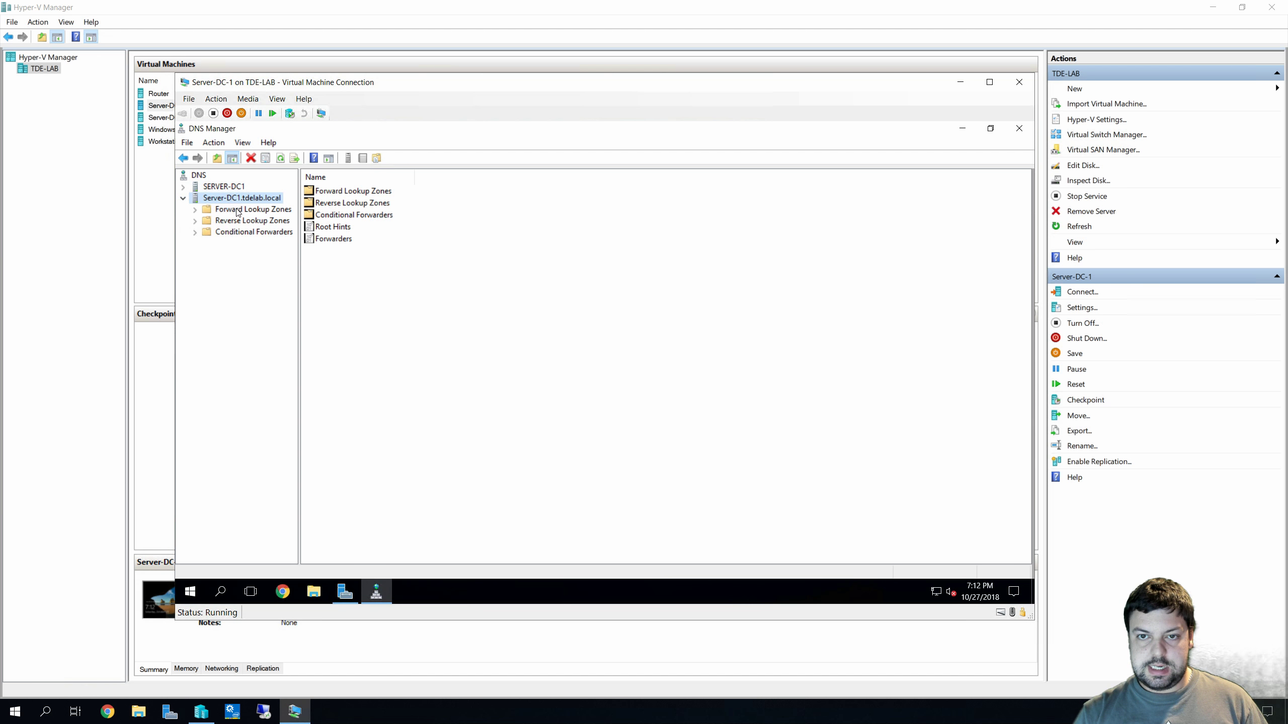
# Browse Forward Lookup Zones, tdelab.local's records, Reverse Lookup Zones and Conditional Forwarders
pyautogui.click(238, 210)
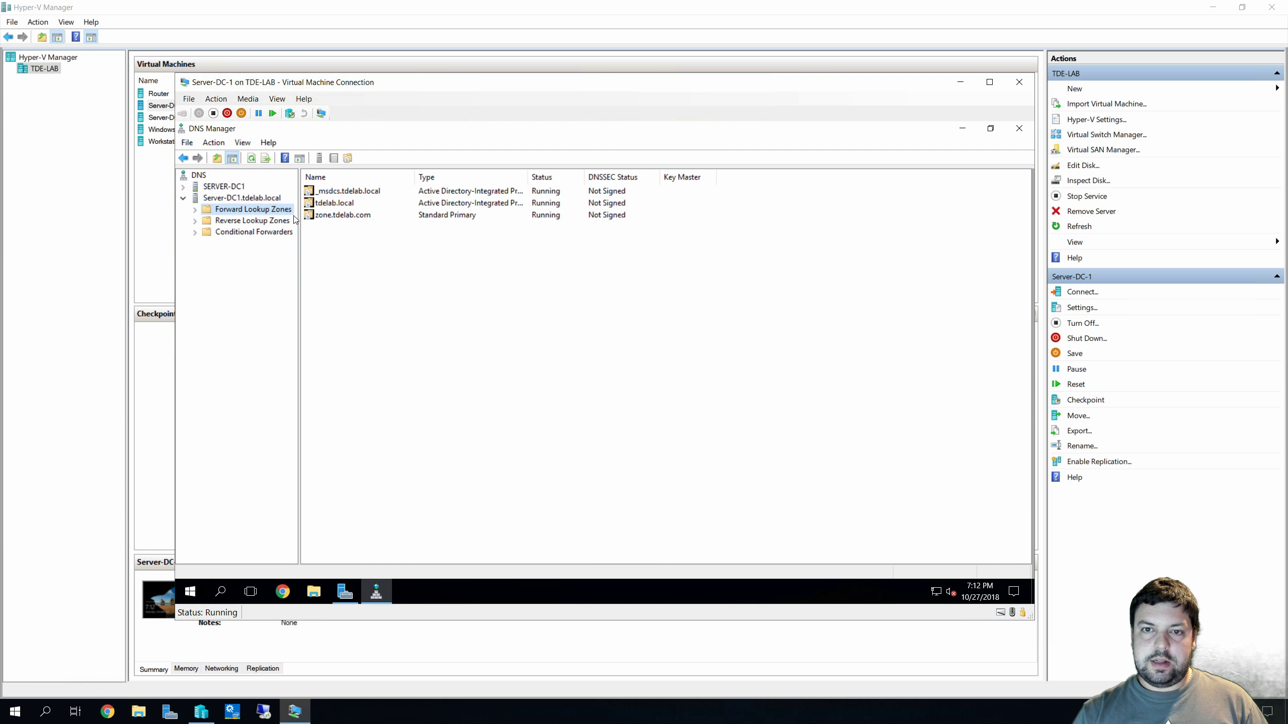
pyautogui.click(223, 199)
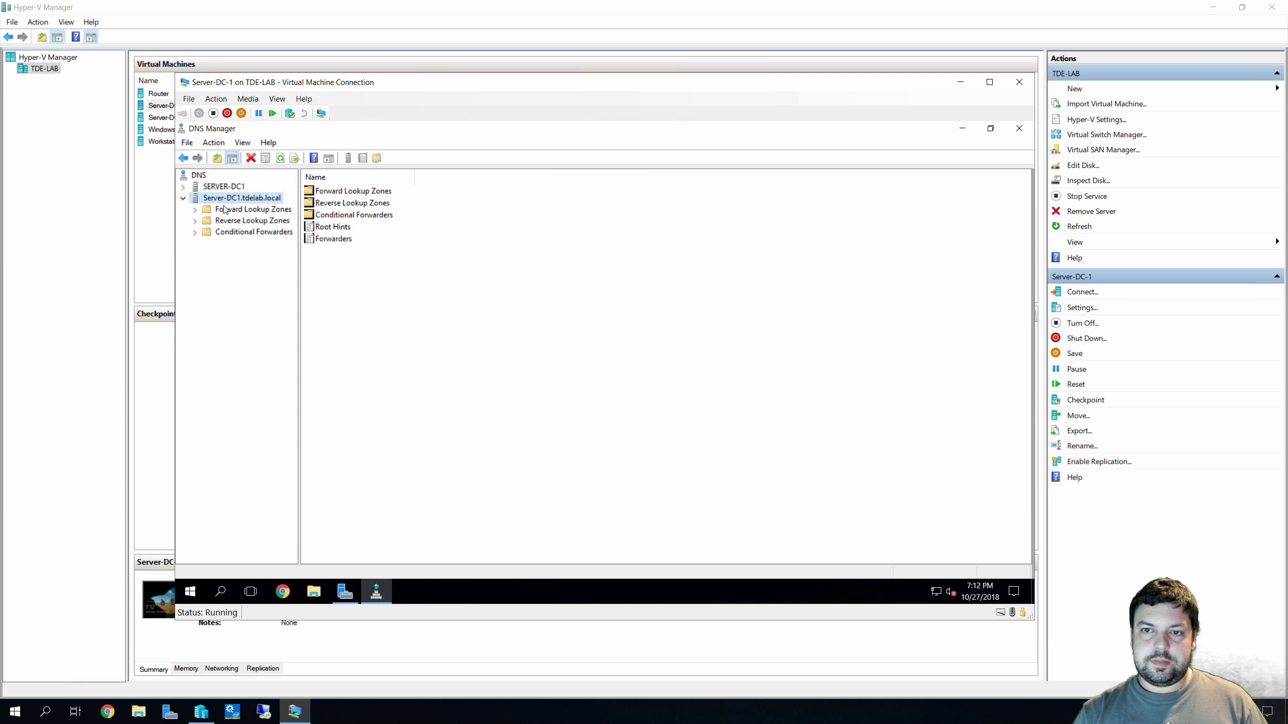
pyautogui.doubleClick(221, 210)
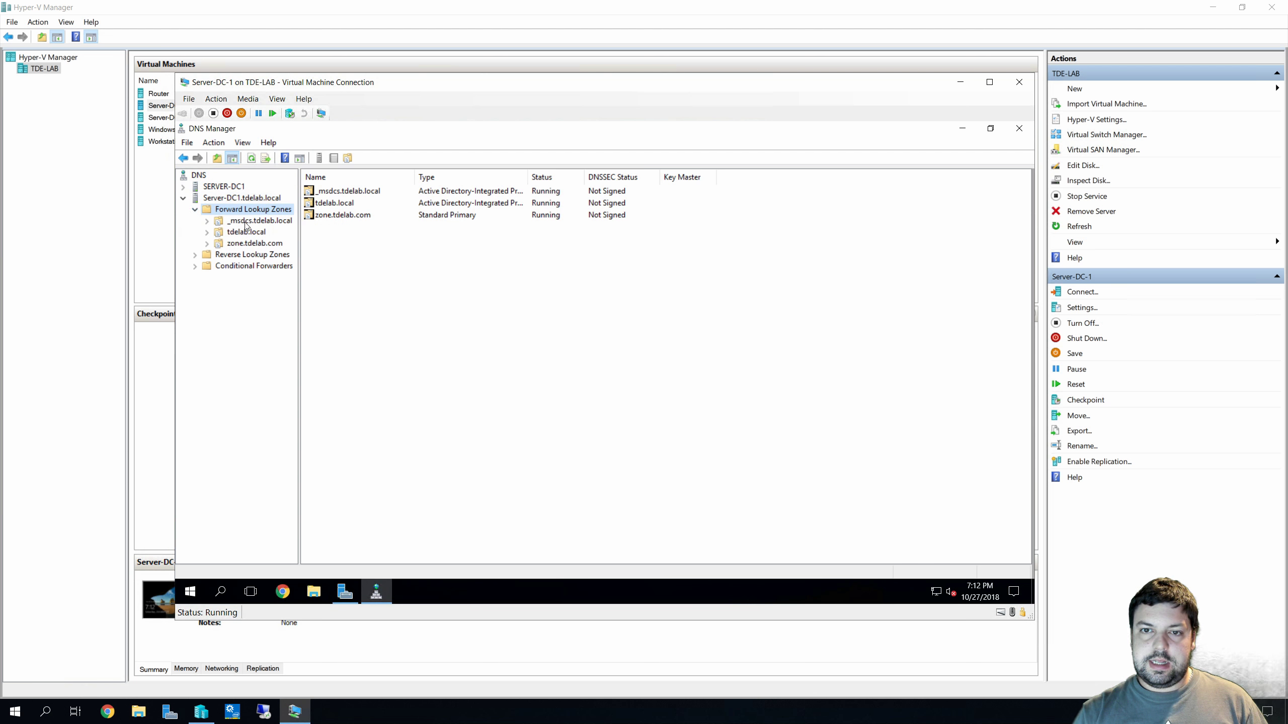
pyautogui.click(250, 234)
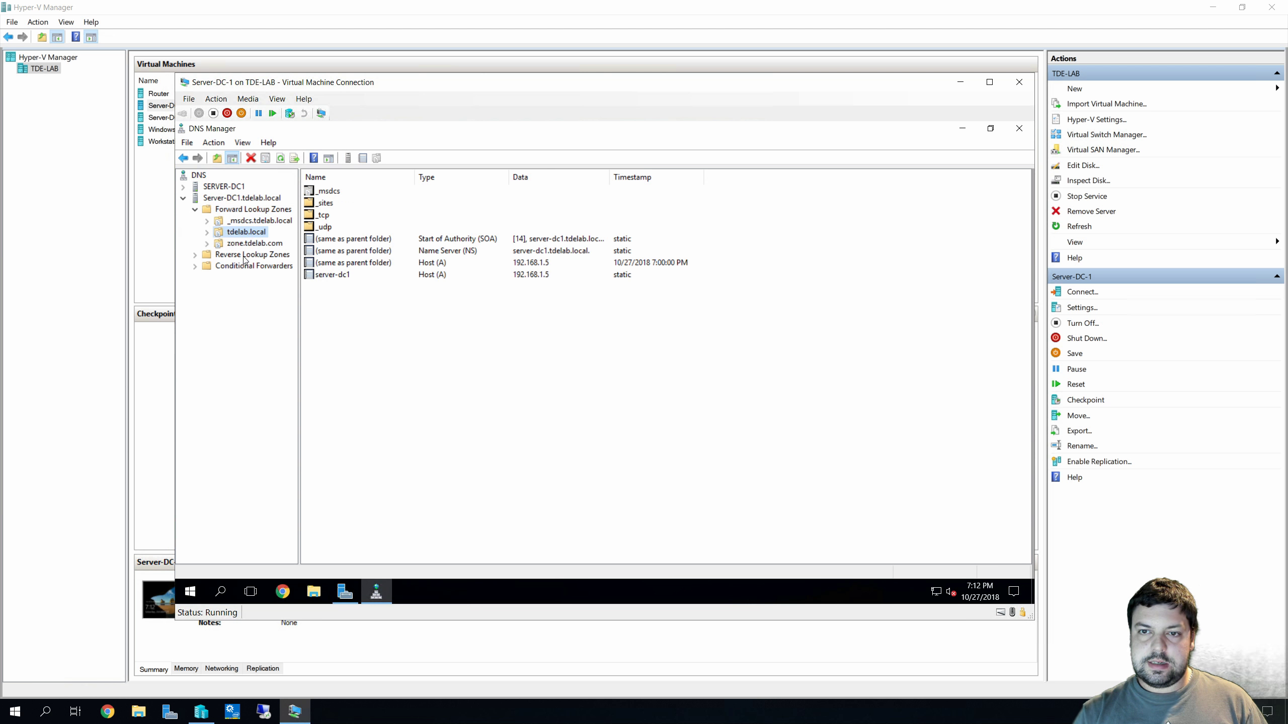
pyautogui.click(246, 256)
pyautogui.click(195, 255)
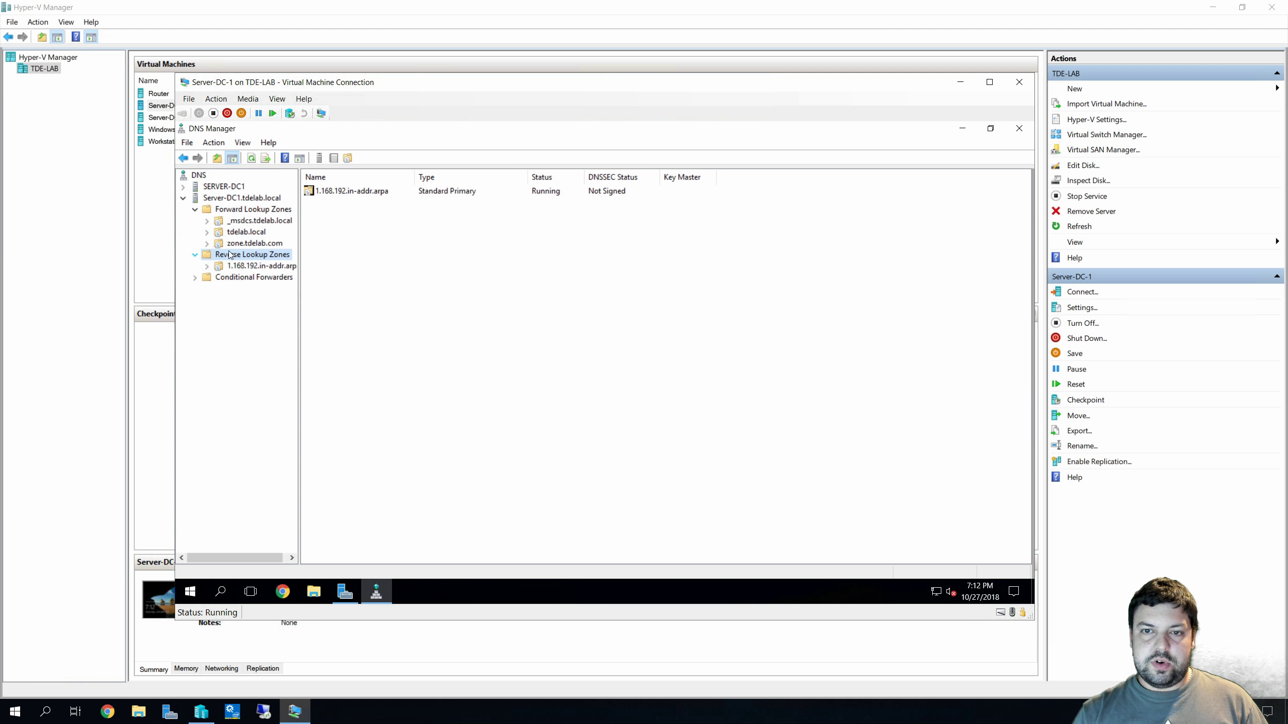
pyautogui.click(256, 278)
# Inspect zone.tdelab.com, the server-dc1 host record and _msdcs.tdelab.local, then close DNS Manager
pyautogui.click(249, 244)
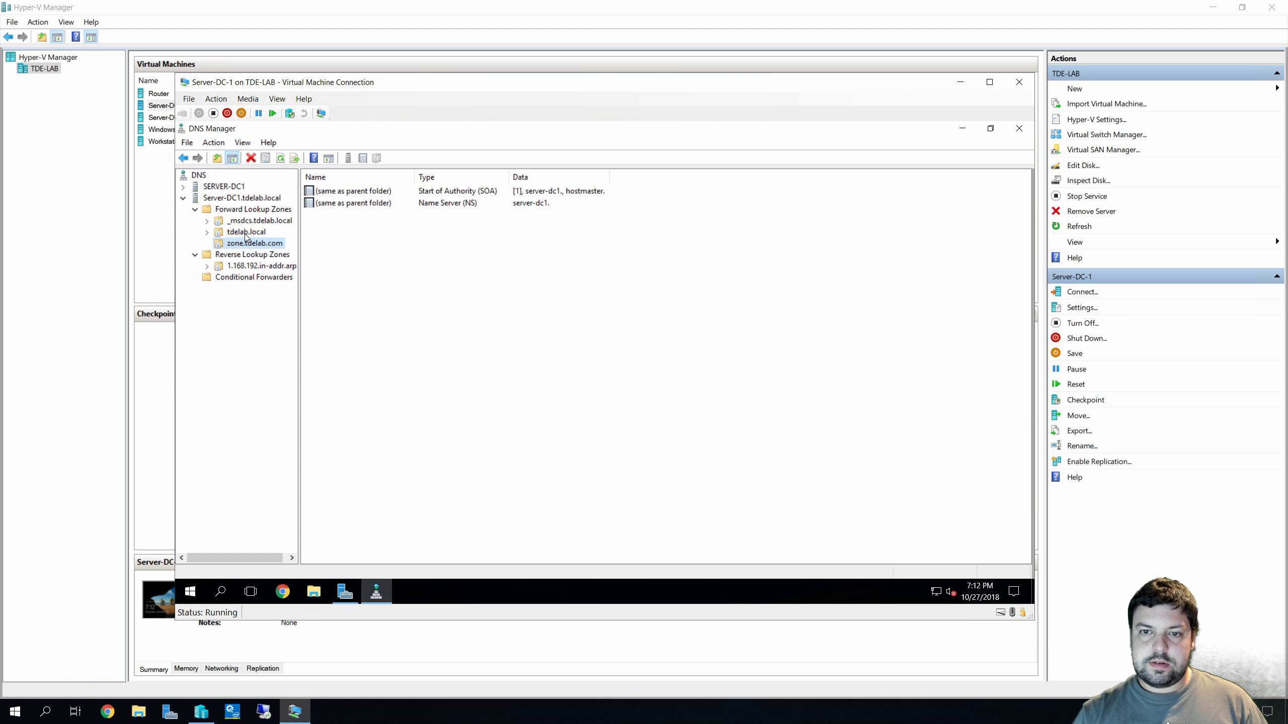
pyautogui.click(218, 234)
pyautogui.click(208, 233)
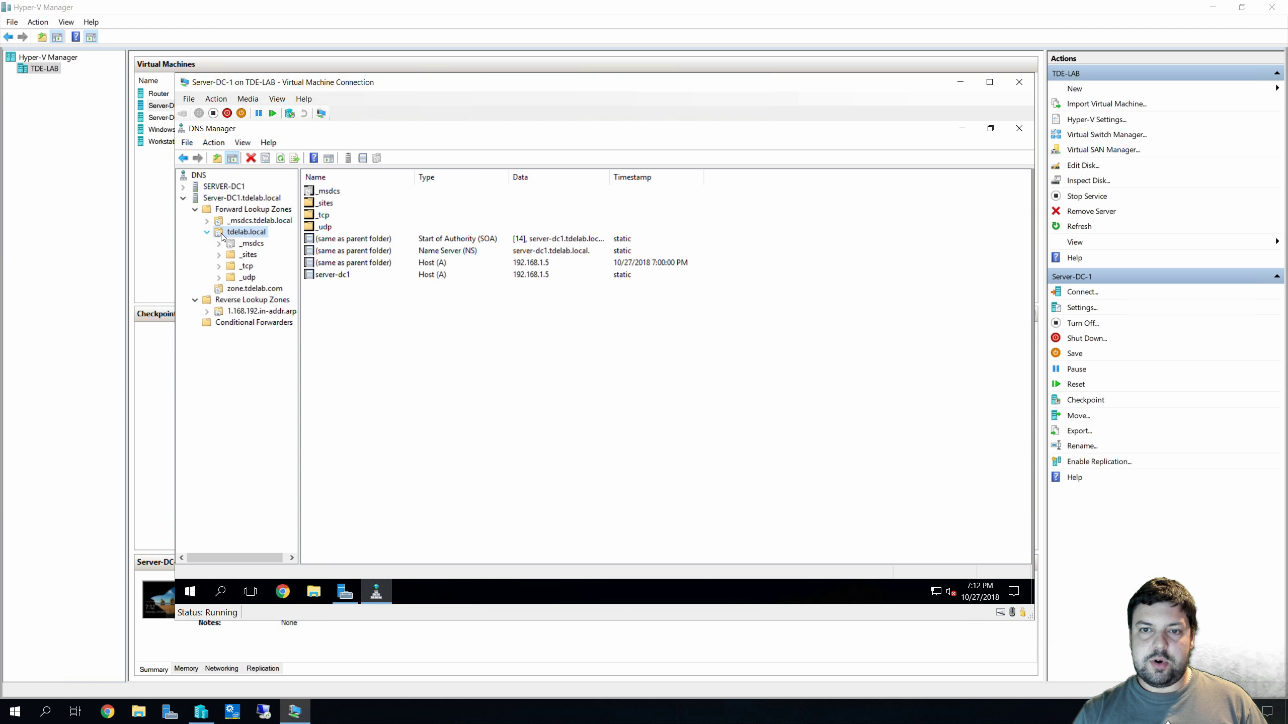
pyautogui.click(345, 275)
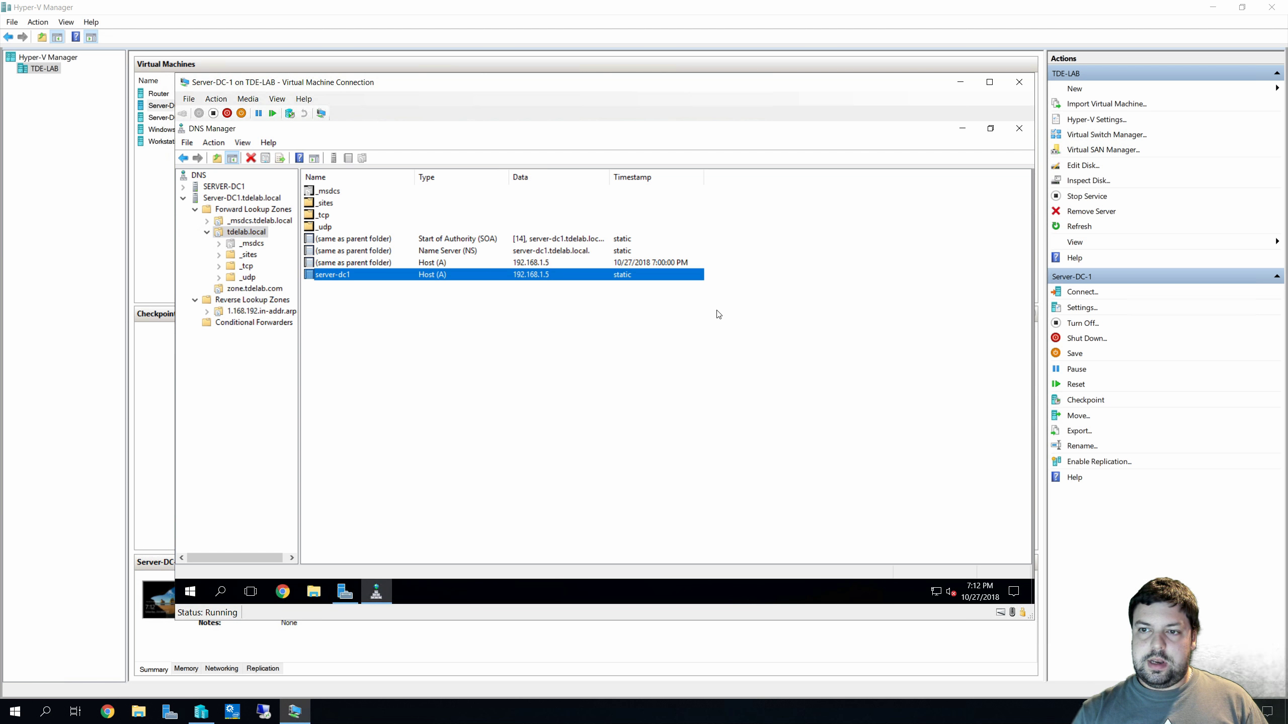
pyautogui.click(277, 221)
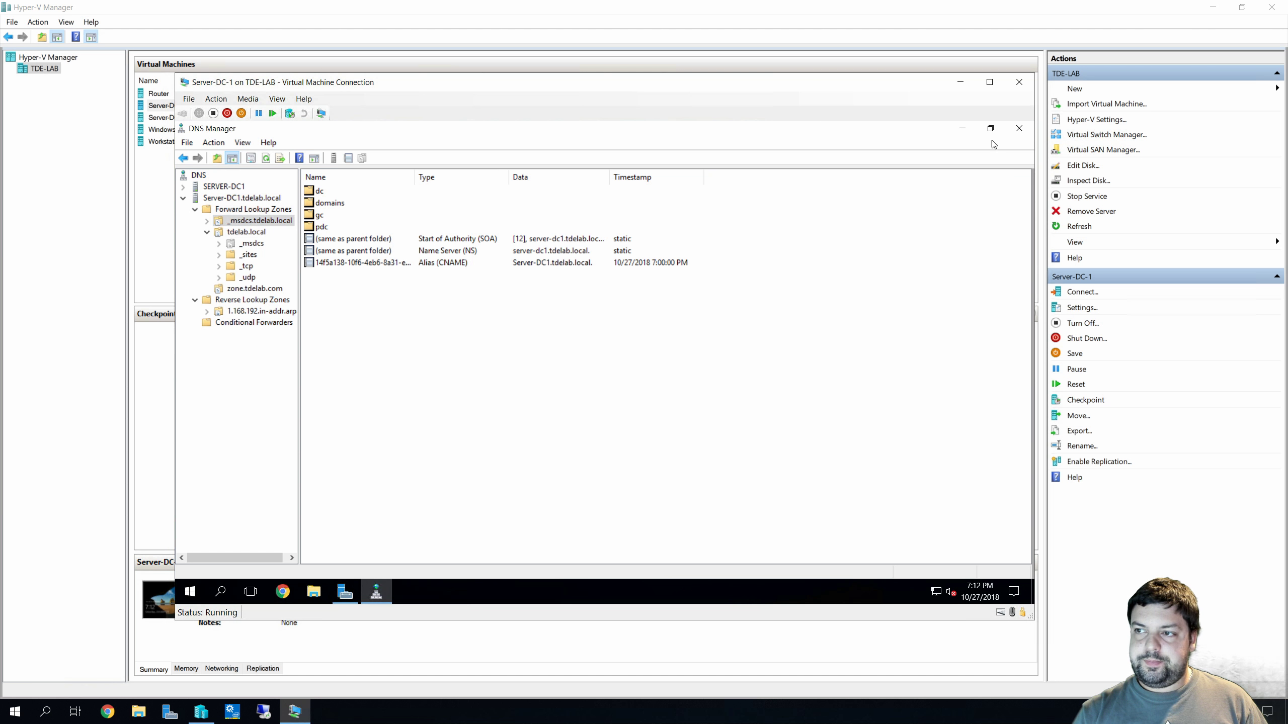
pyautogui.click(1019, 128)
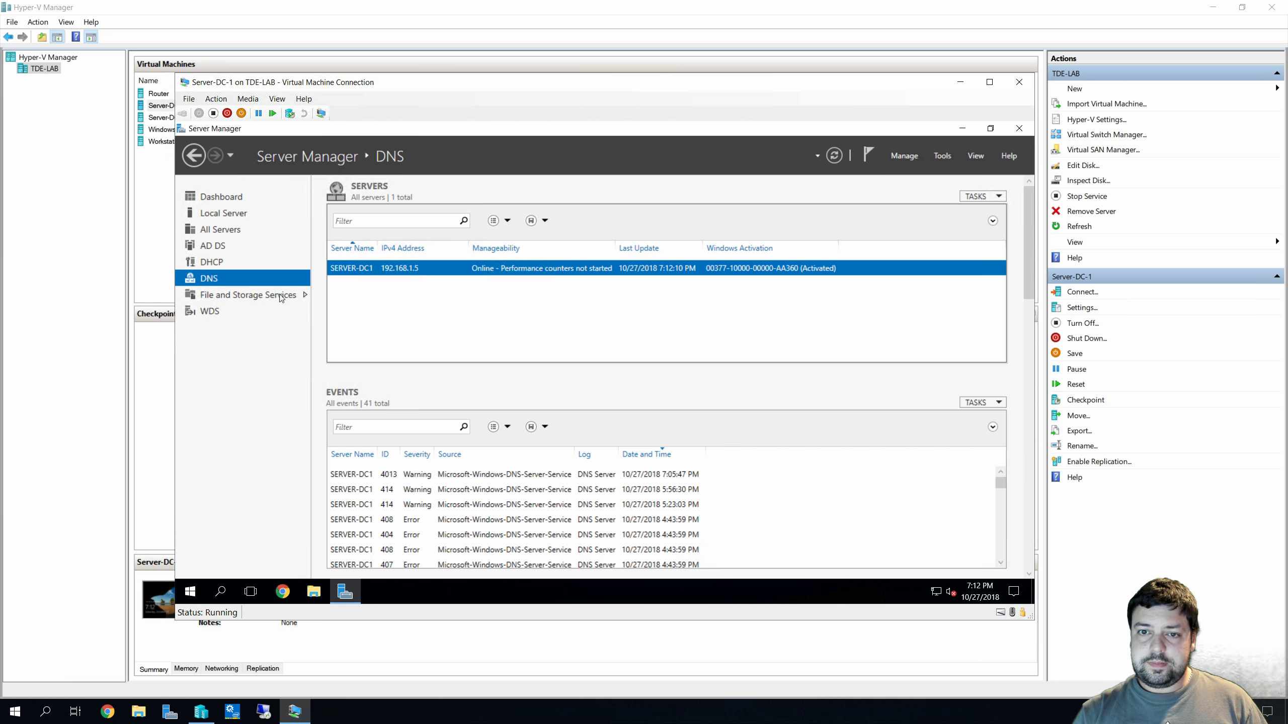
# Check the Dashboard and AD DS pages, then reopen Server Manager and show its Tools menu
pyautogui.click(223, 199)
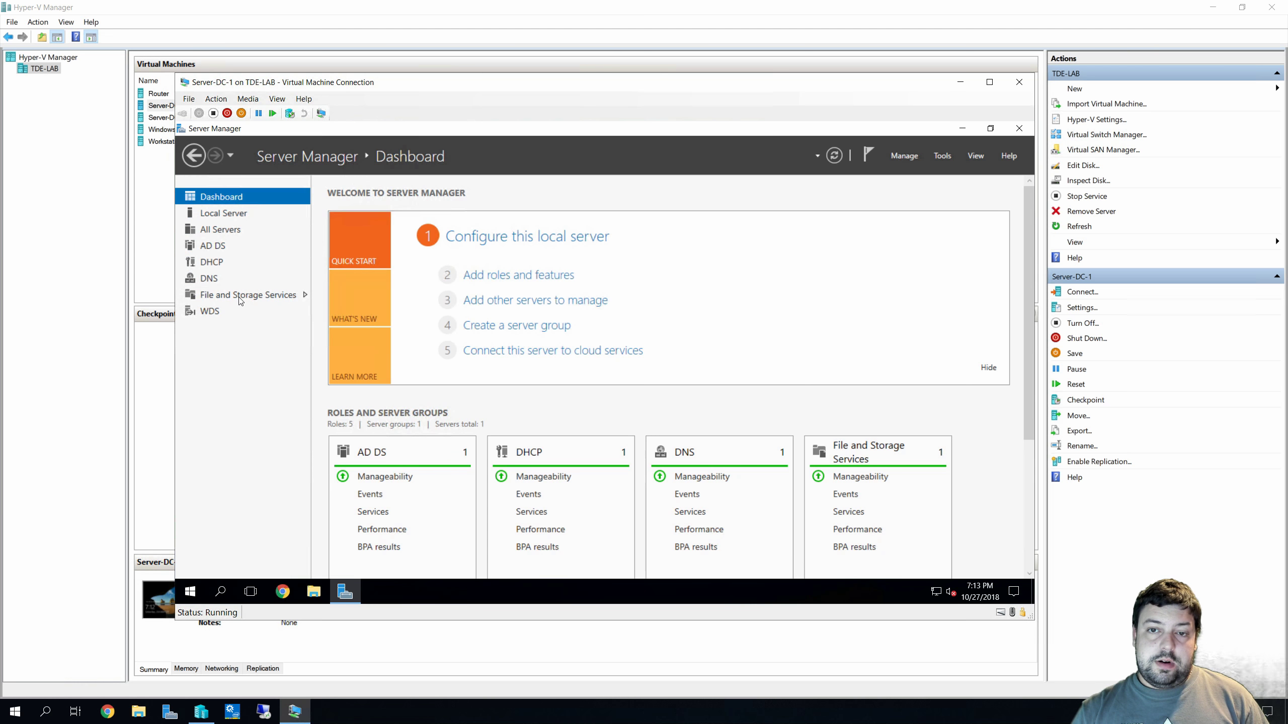
pyautogui.click(223, 249)
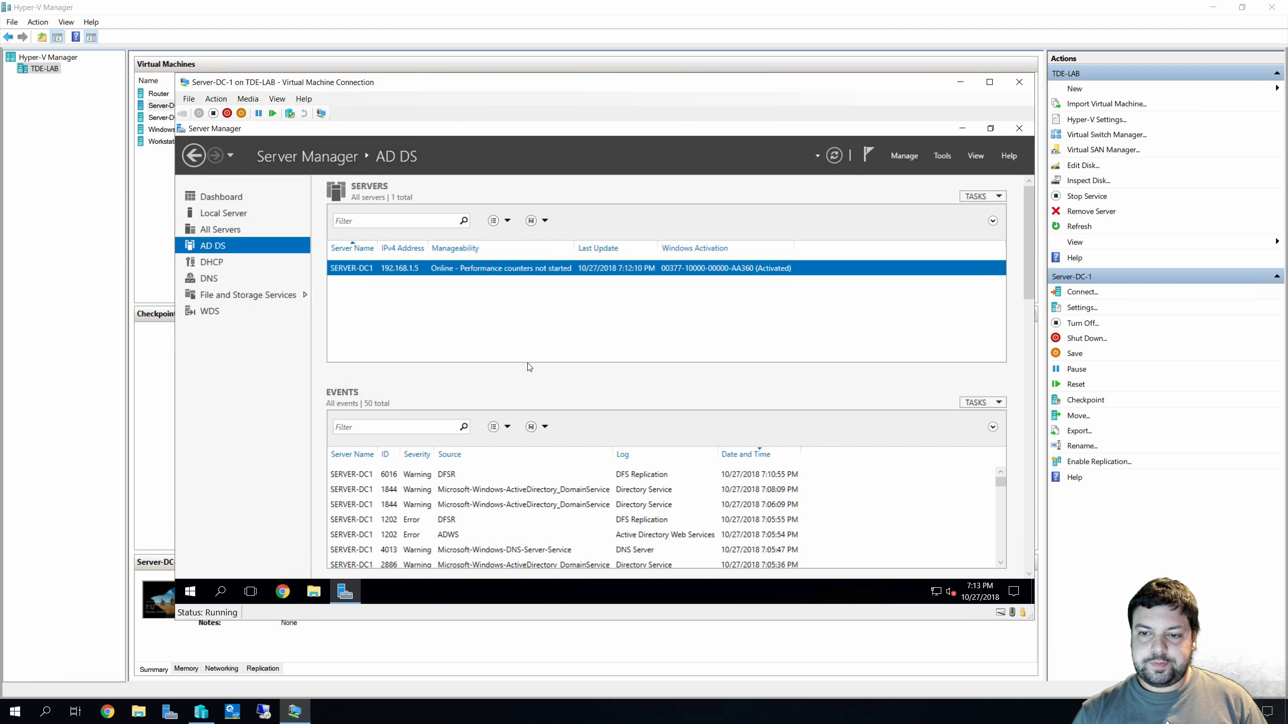
pyautogui.click(1019, 128)
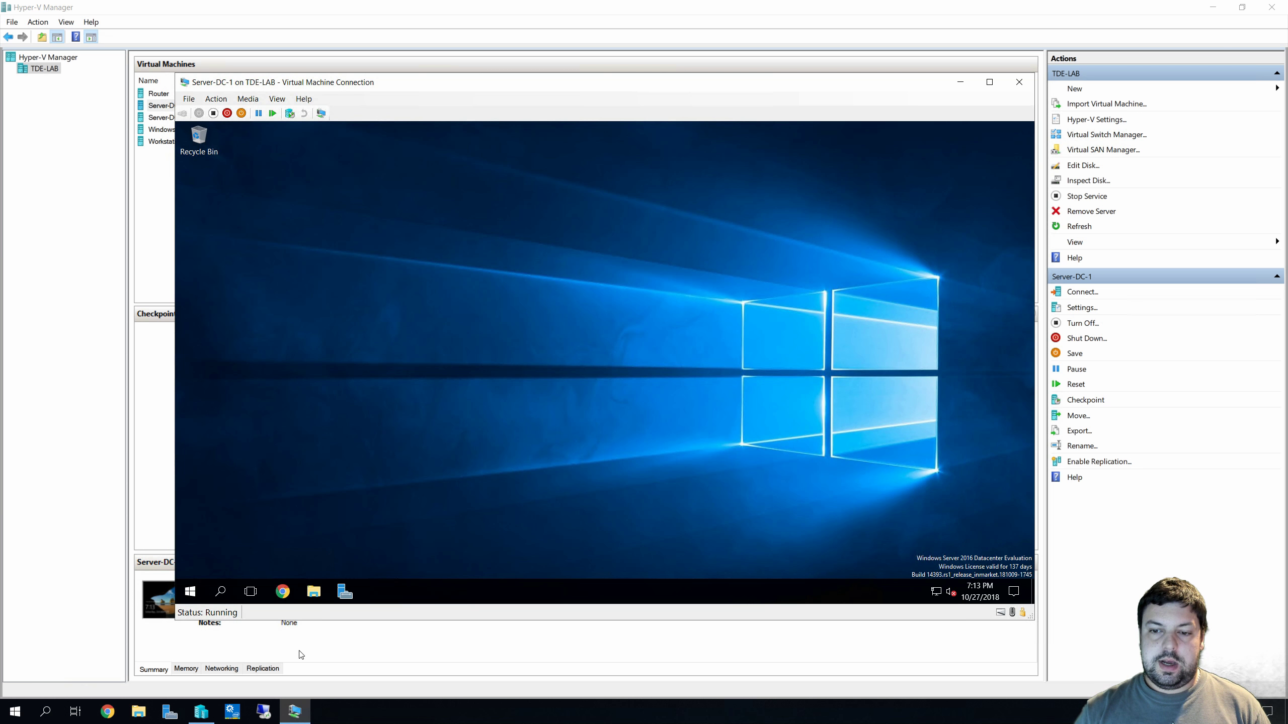
pyautogui.click(343, 592)
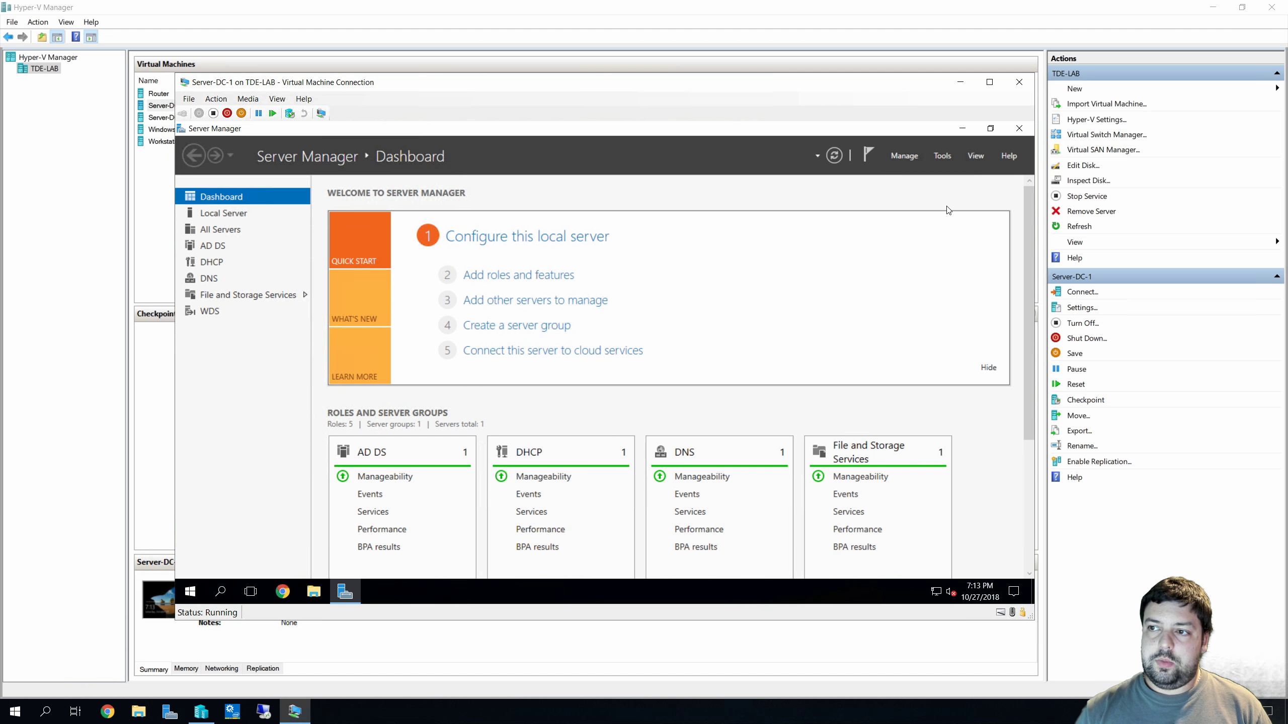
pyautogui.click(943, 156)
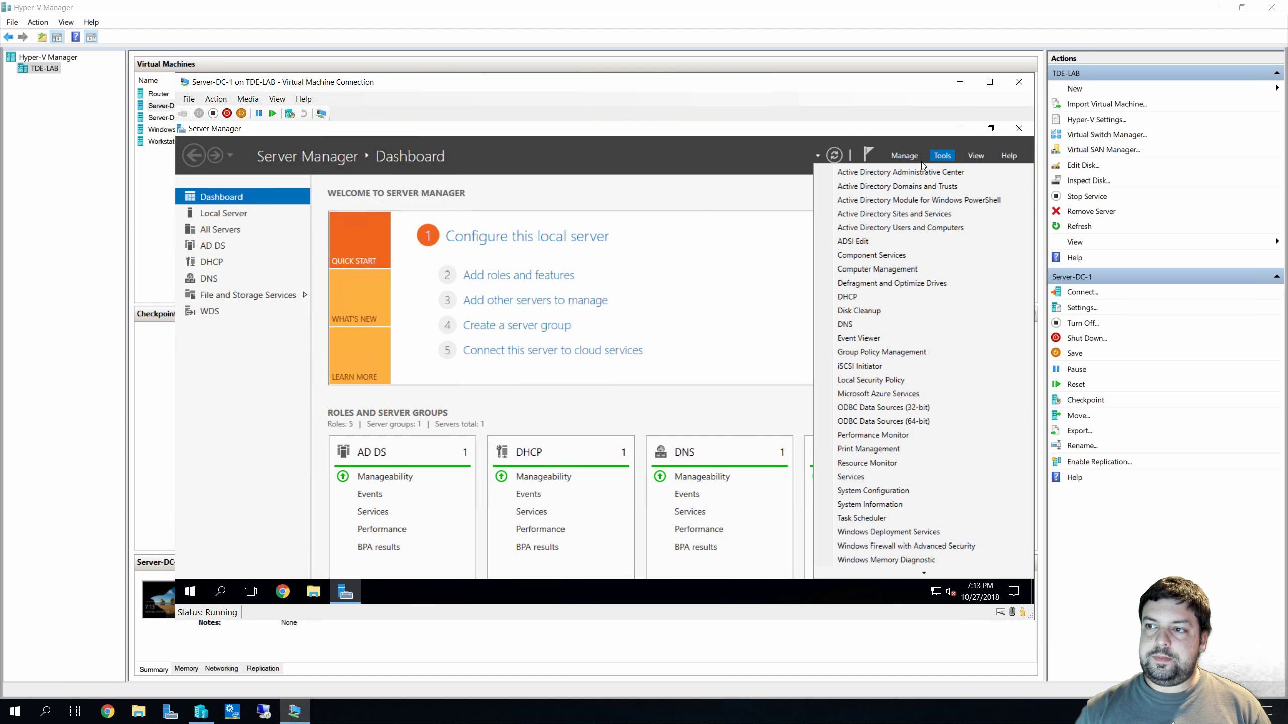
# Launch Active Directory Administrative Center maximized and select the tdelab (local) domain node
pyautogui.click(875, 175)
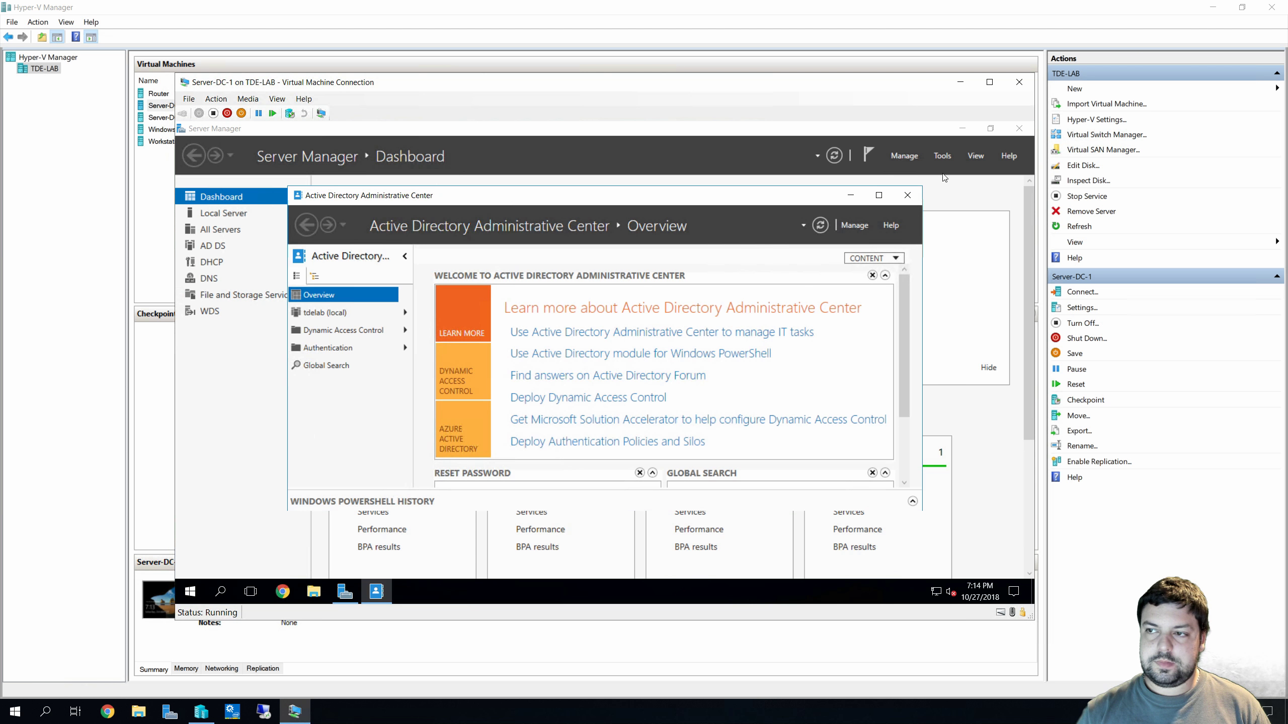
pyautogui.click(961, 128)
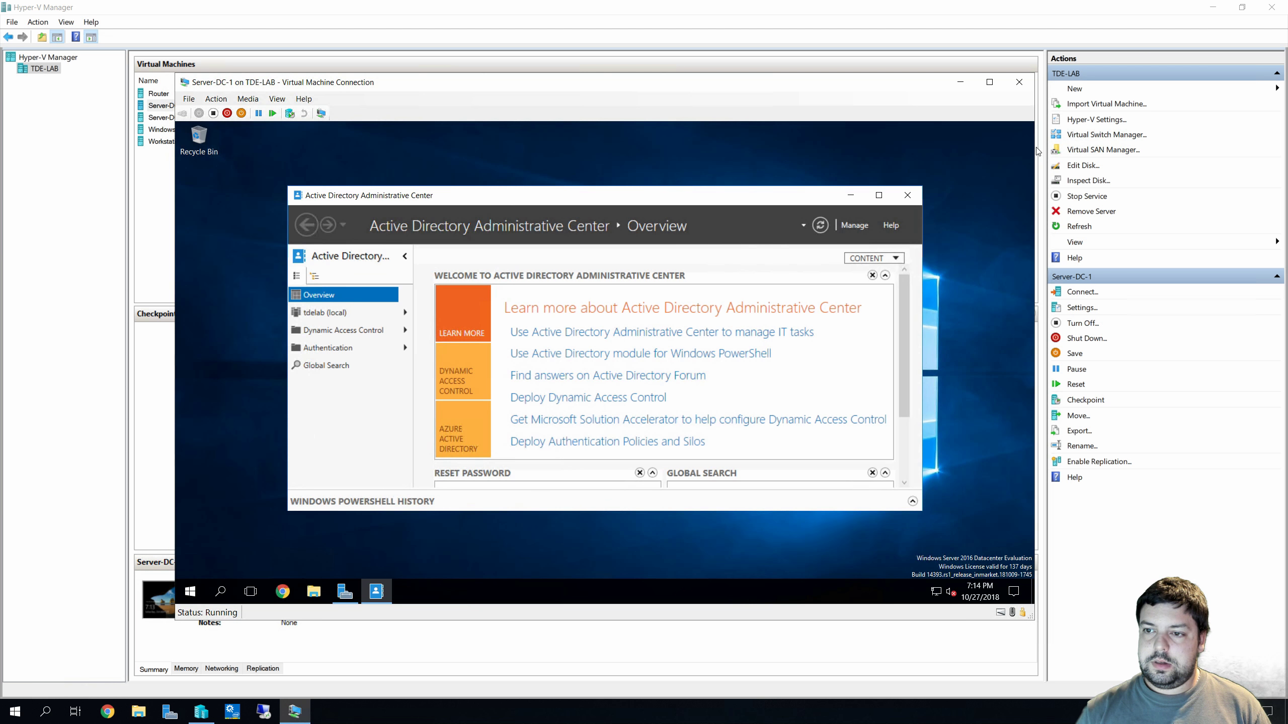
pyautogui.click(879, 195)
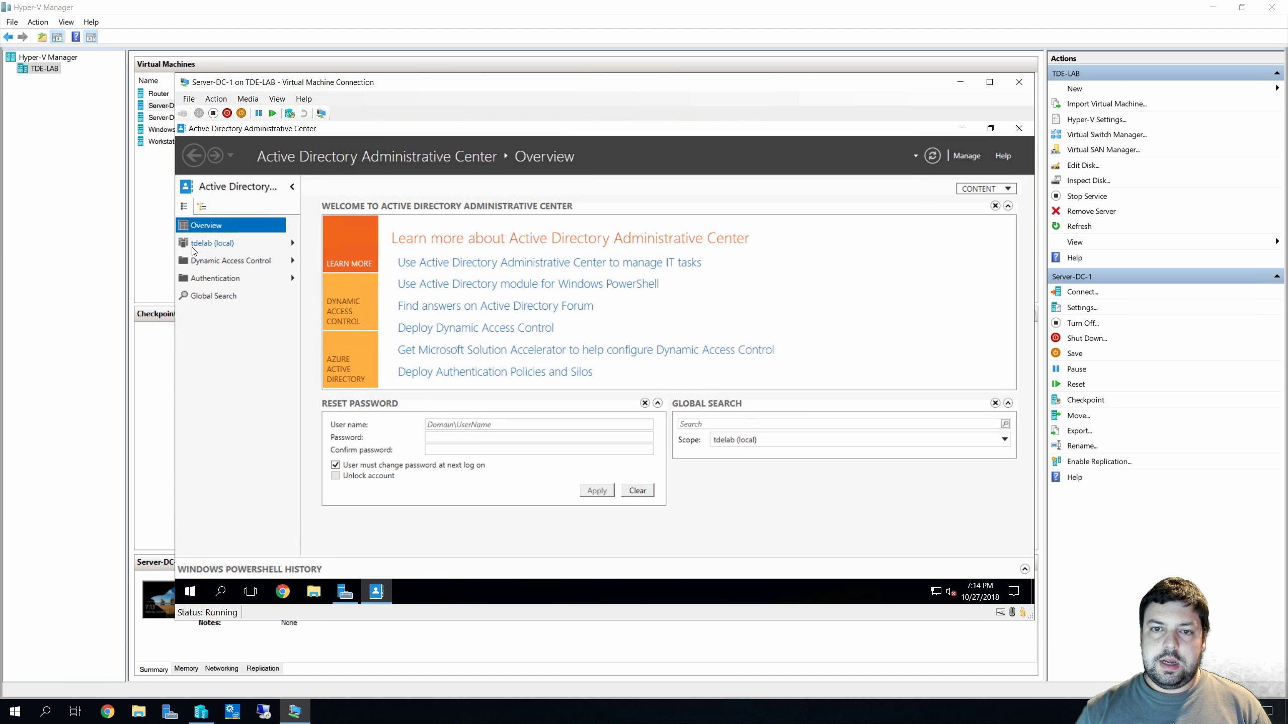
pyautogui.moveTo(194, 251)
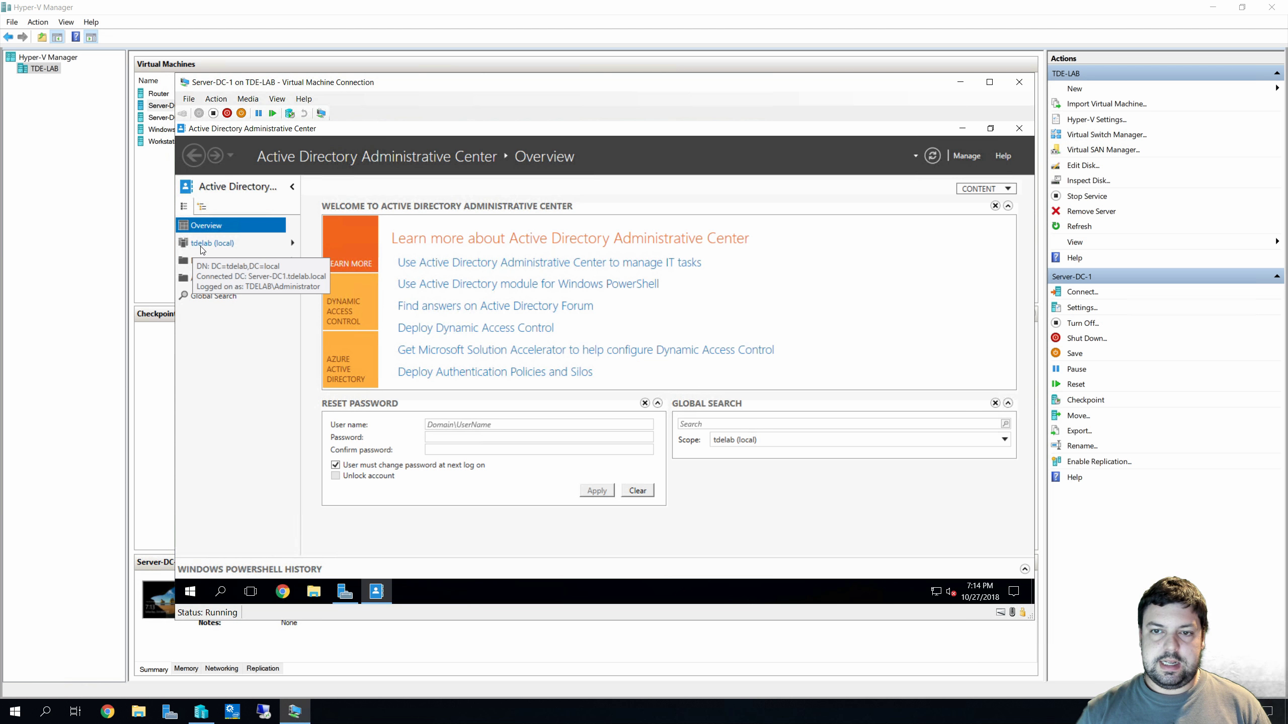
pyautogui.click(202, 244)
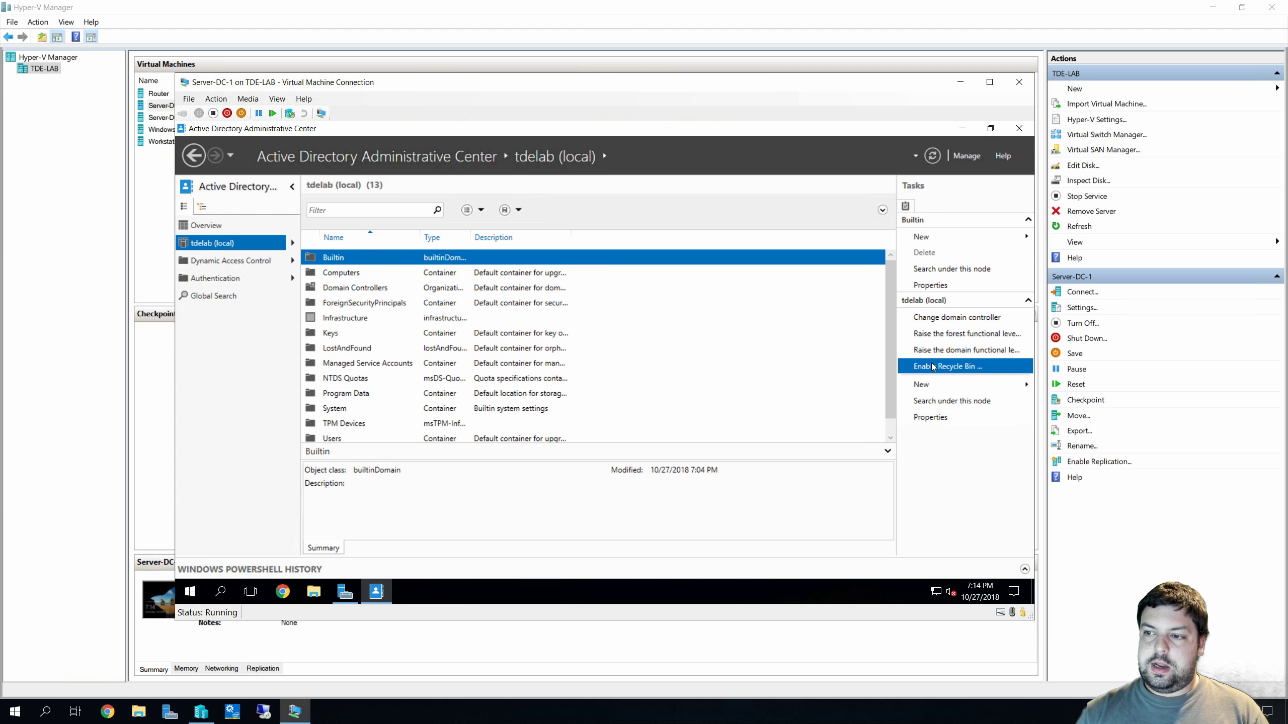
# Enable the AD Recycle Bin for tdelab (local), confirm both prompts, refresh, and close ADAC
pyautogui.click(932, 366)
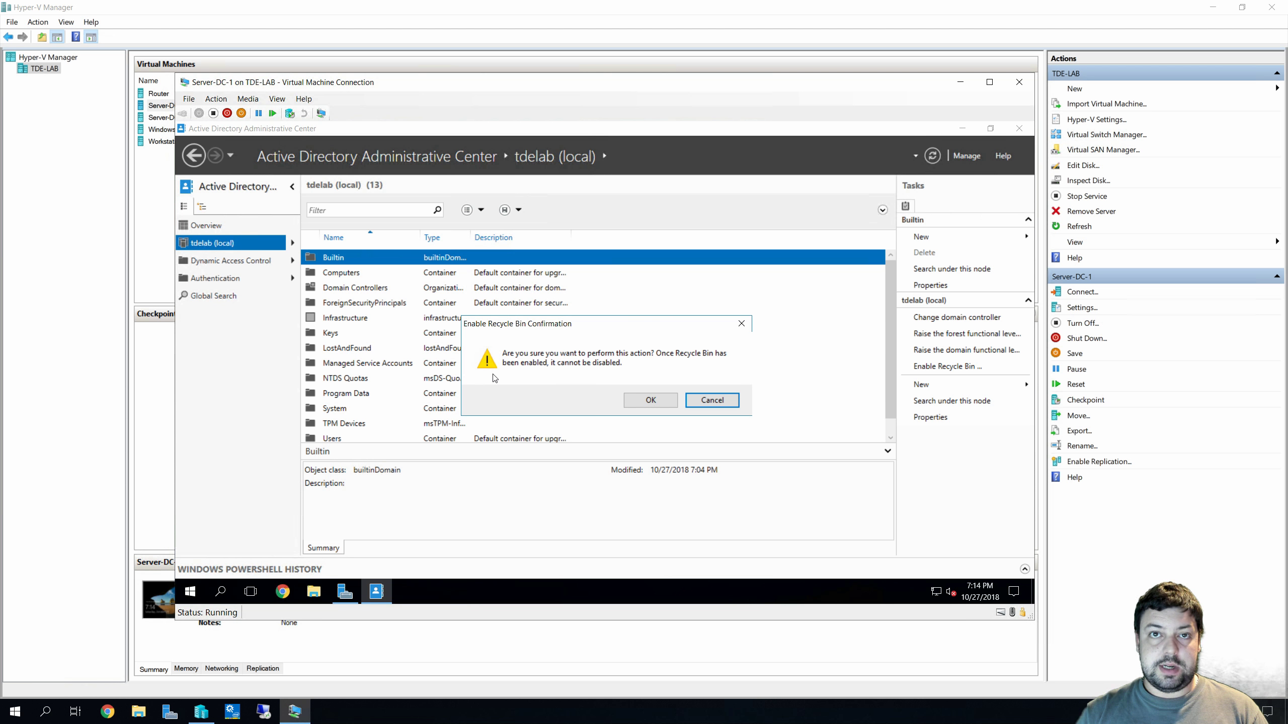
pyautogui.click(661, 401)
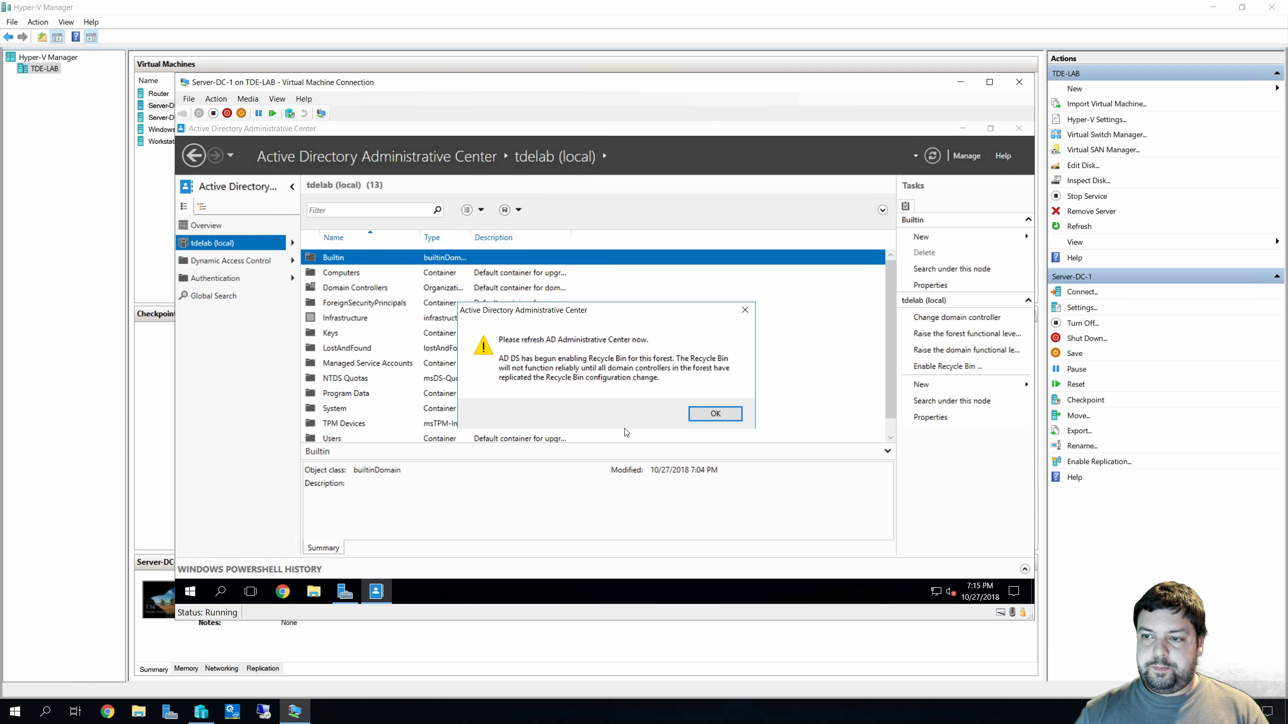
pyautogui.click(719, 416)
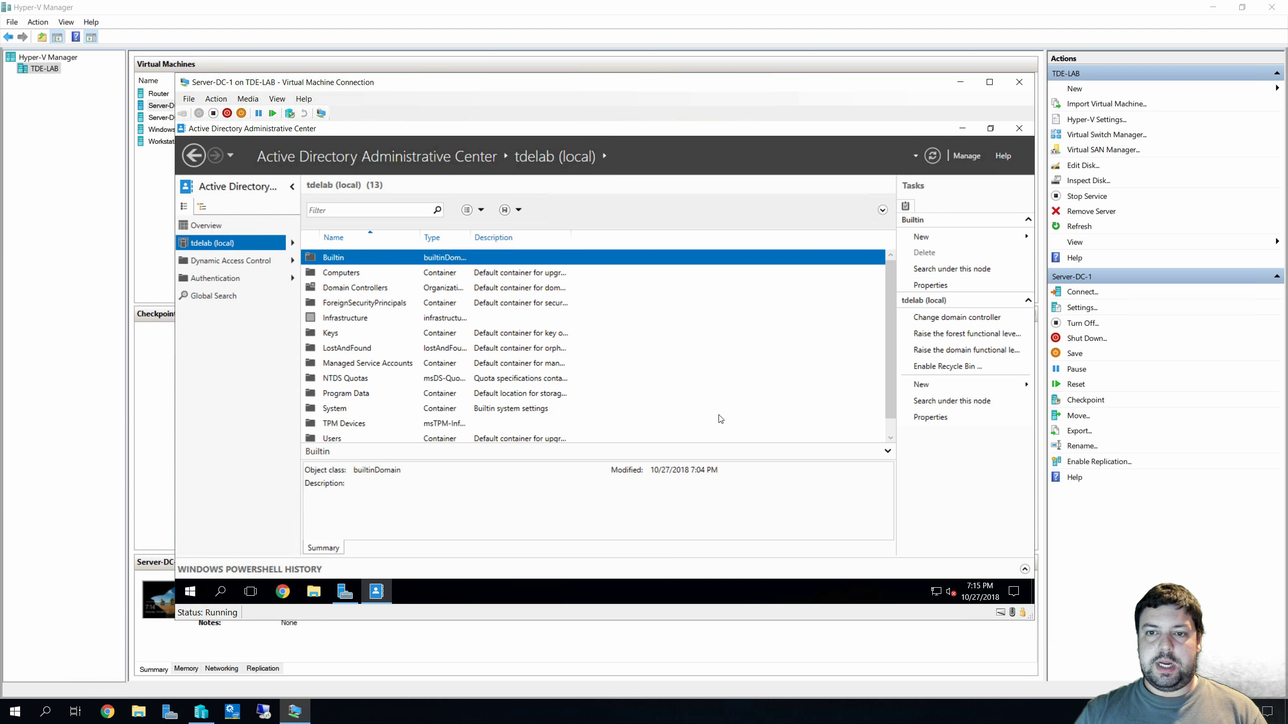
pyautogui.click(933, 157)
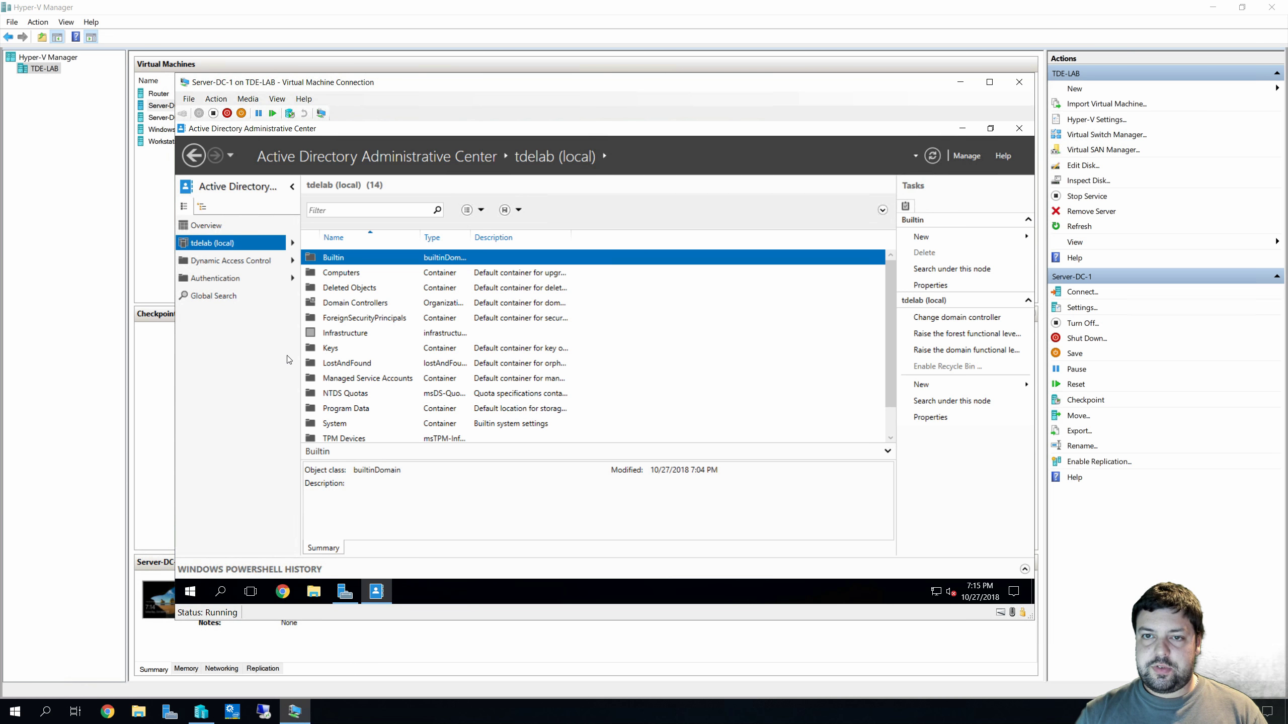
pyautogui.click(1019, 128)
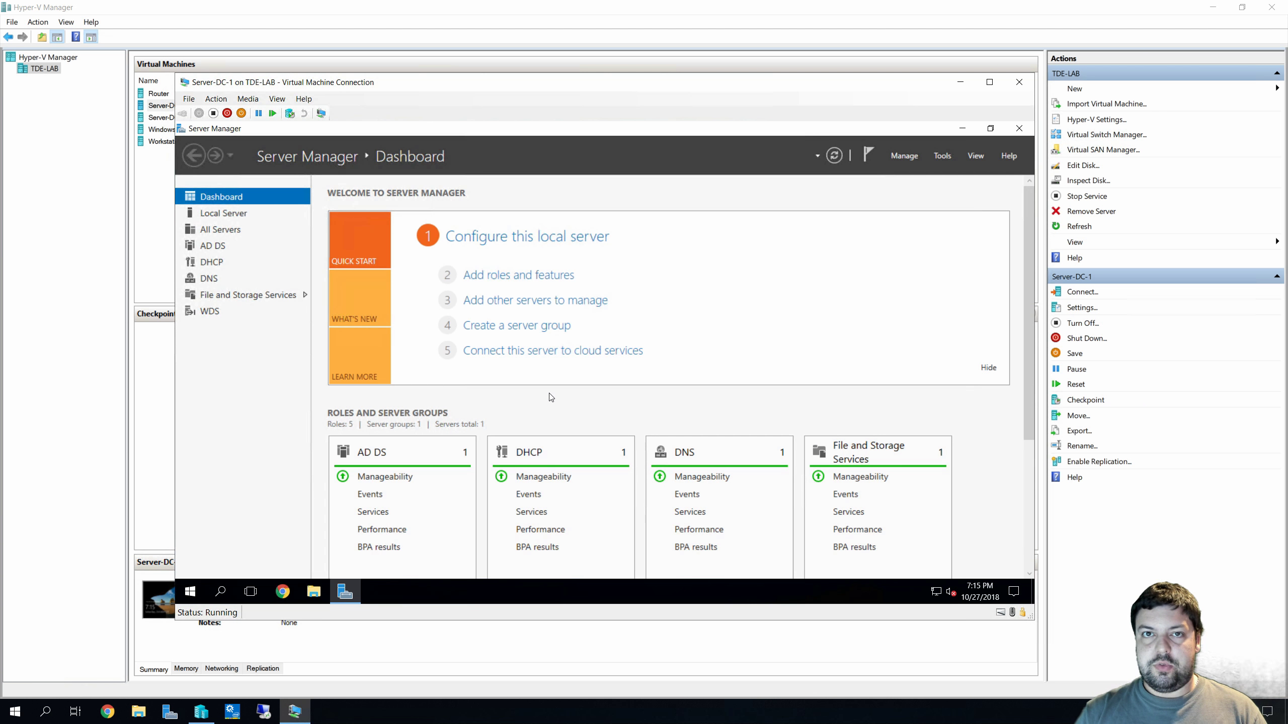
# Open Active Directory Users and Computers maximized and browse tdelab.local's Computers, Domain Controllers and Users containers
pyautogui.click(949, 157)
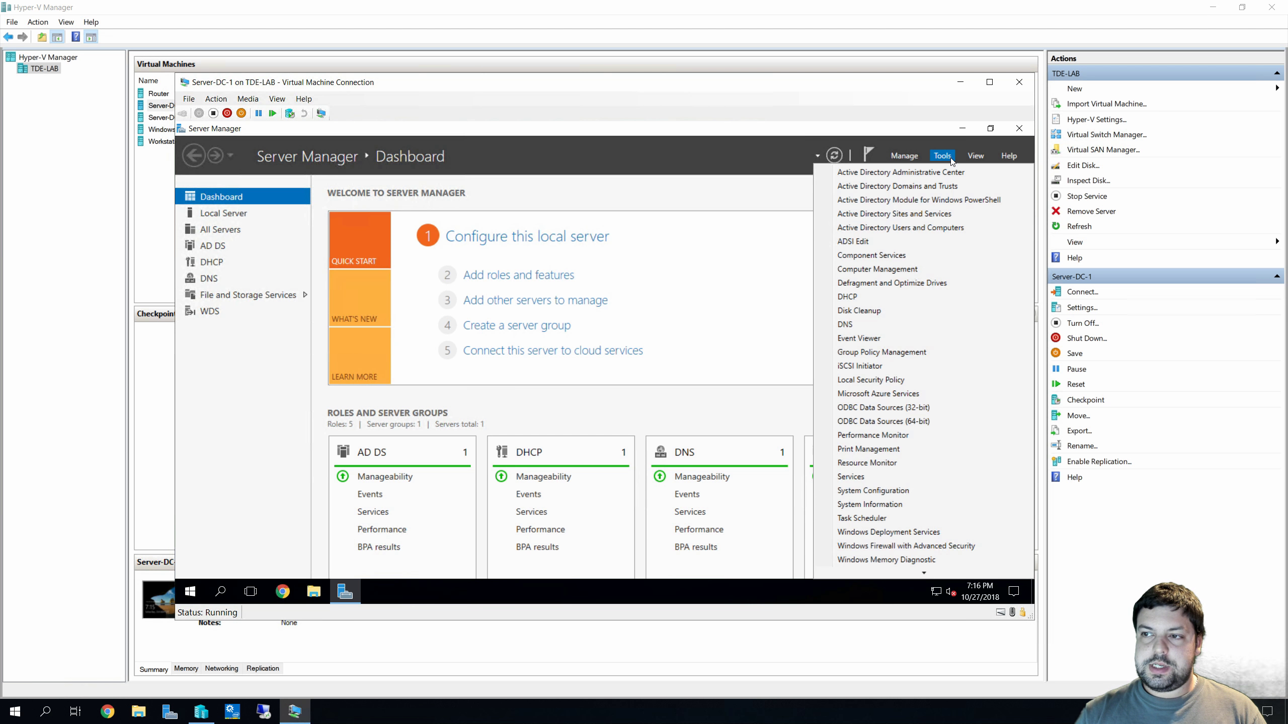
pyautogui.click(927, 227)
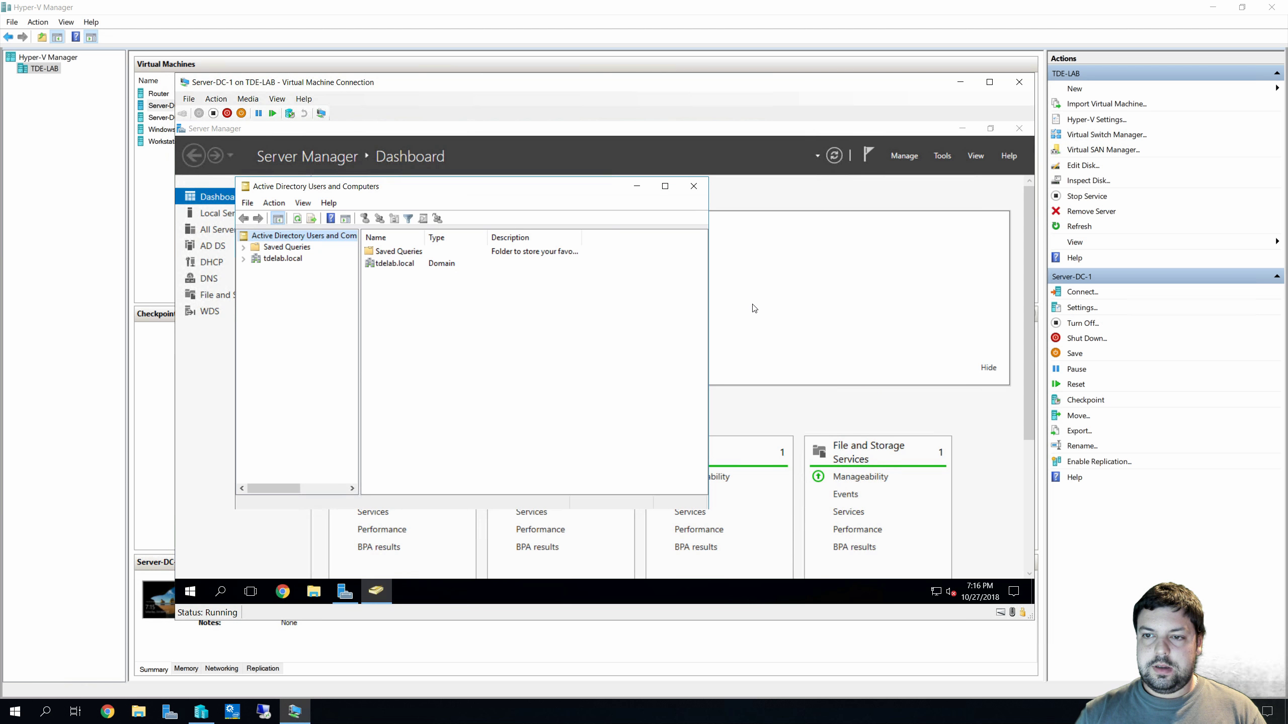
pyautogui.click(665, 185)
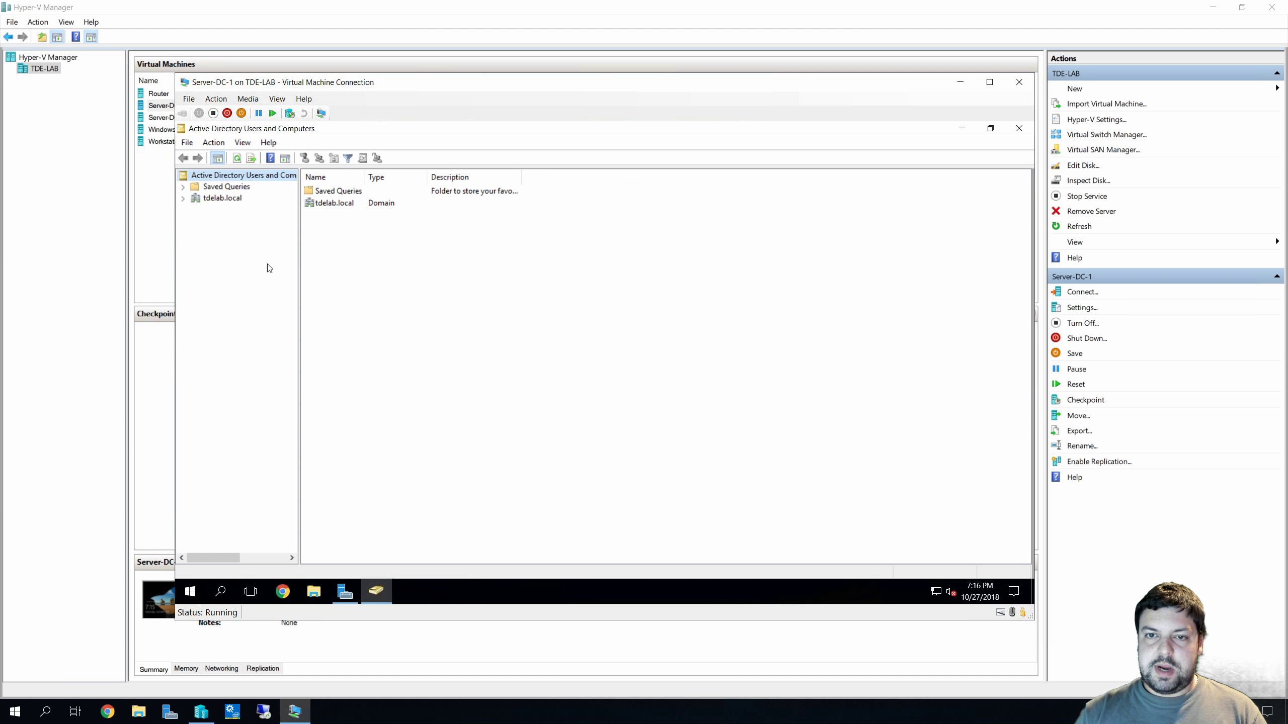
pyautogui.click(183, 198)
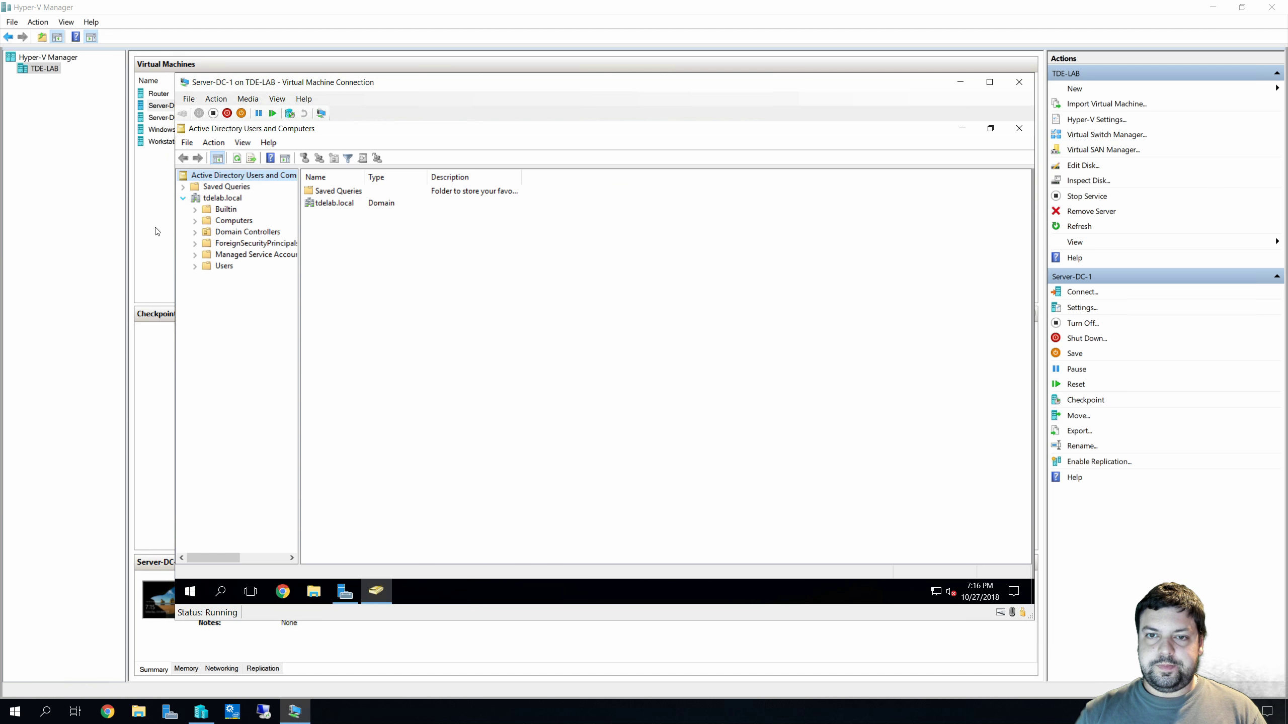
pyautogui.click(242, 221)
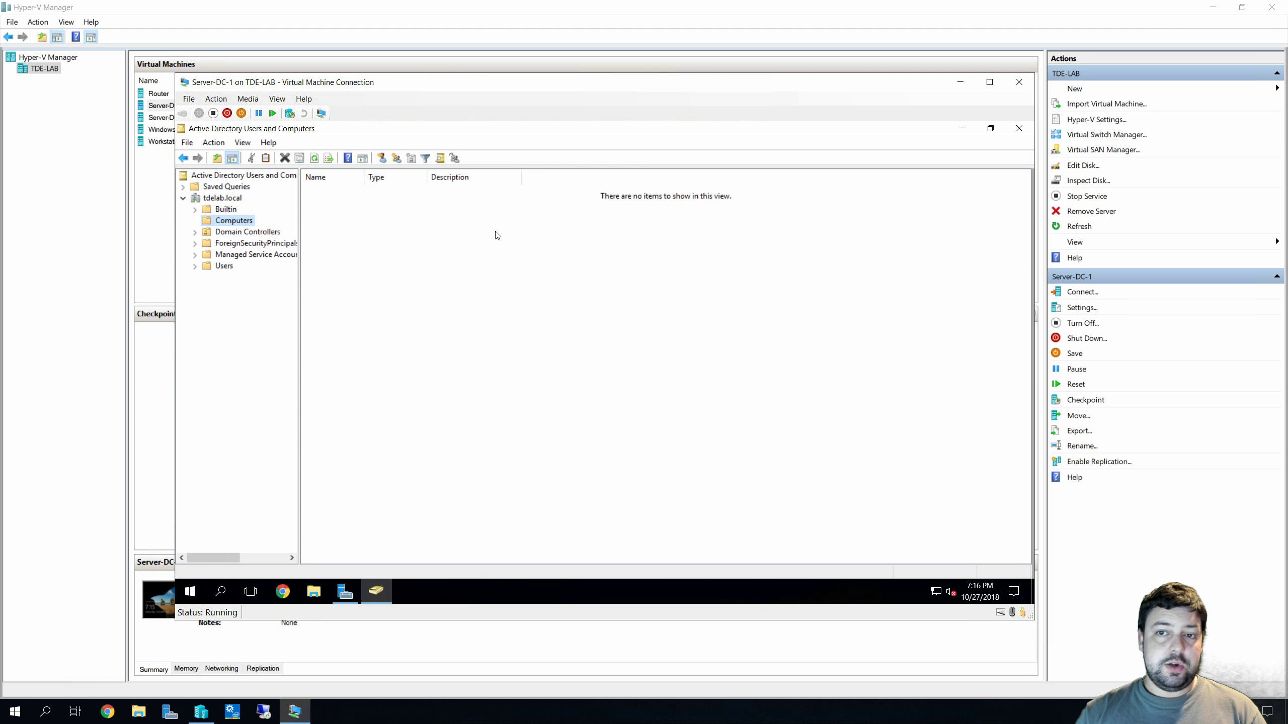
pyautogui.click(246, 233)
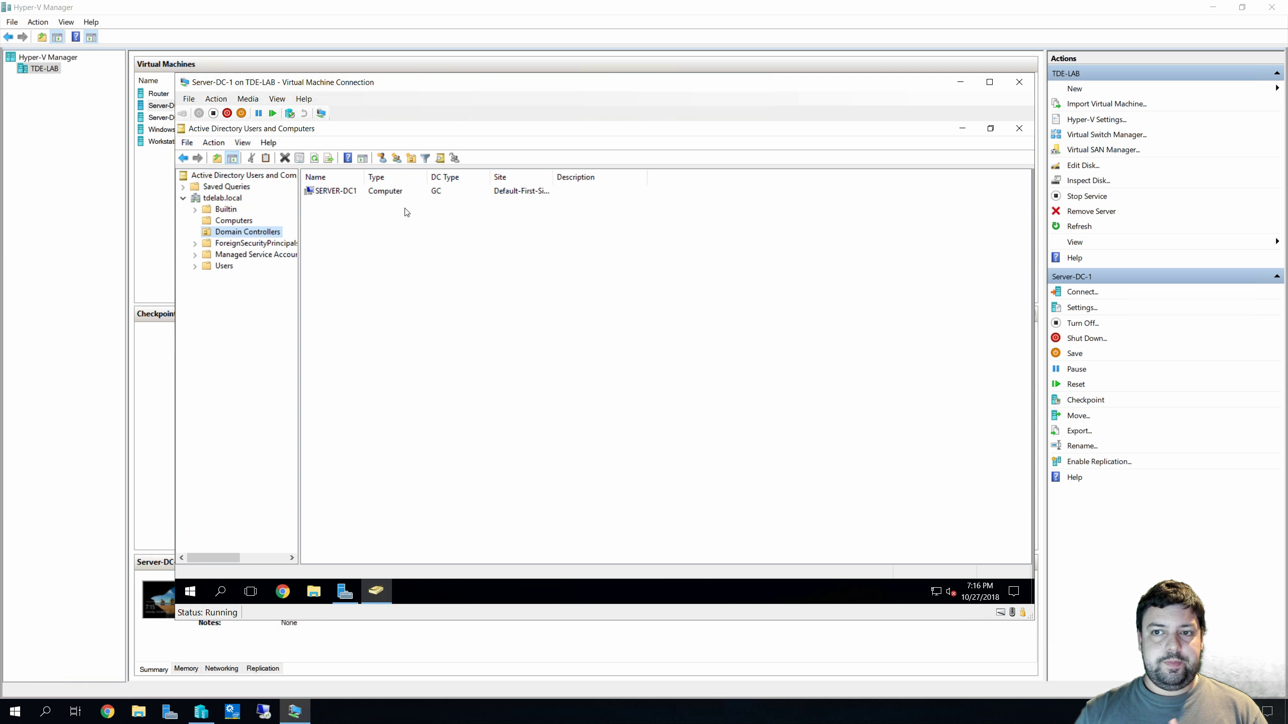
pyautogui.click(233, 268)
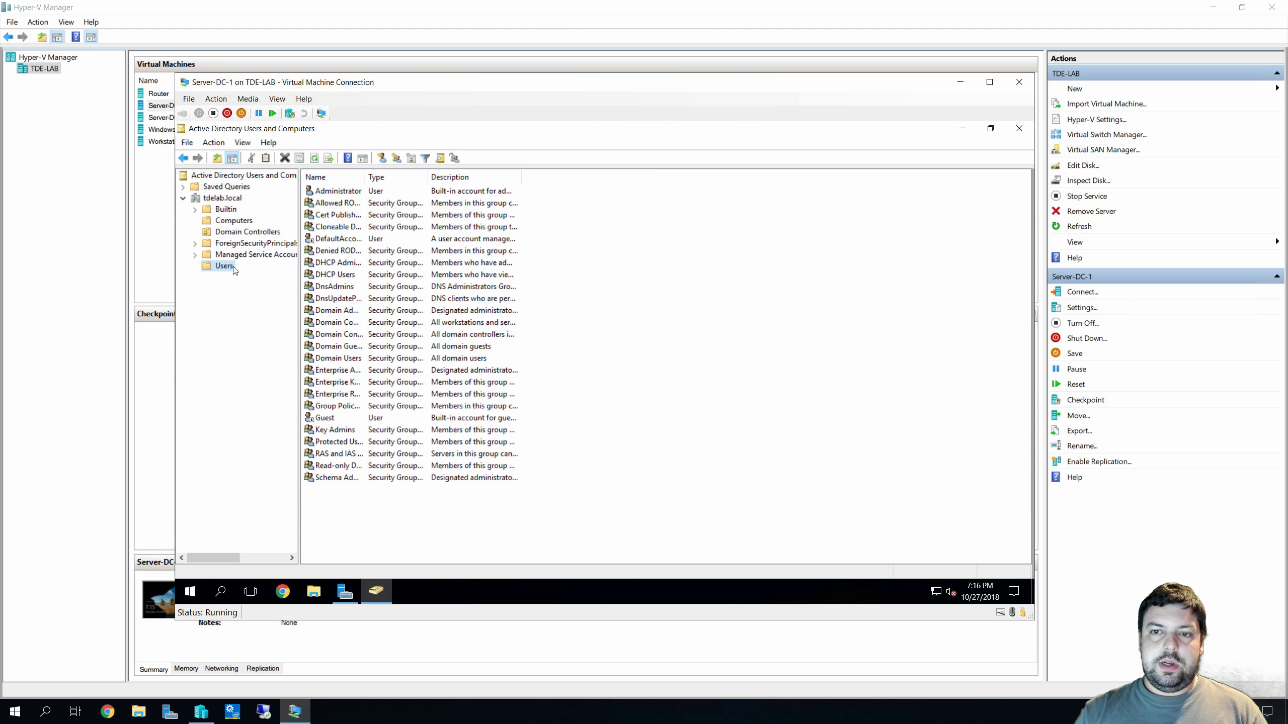
pyautogui.rightClick(669, 304)
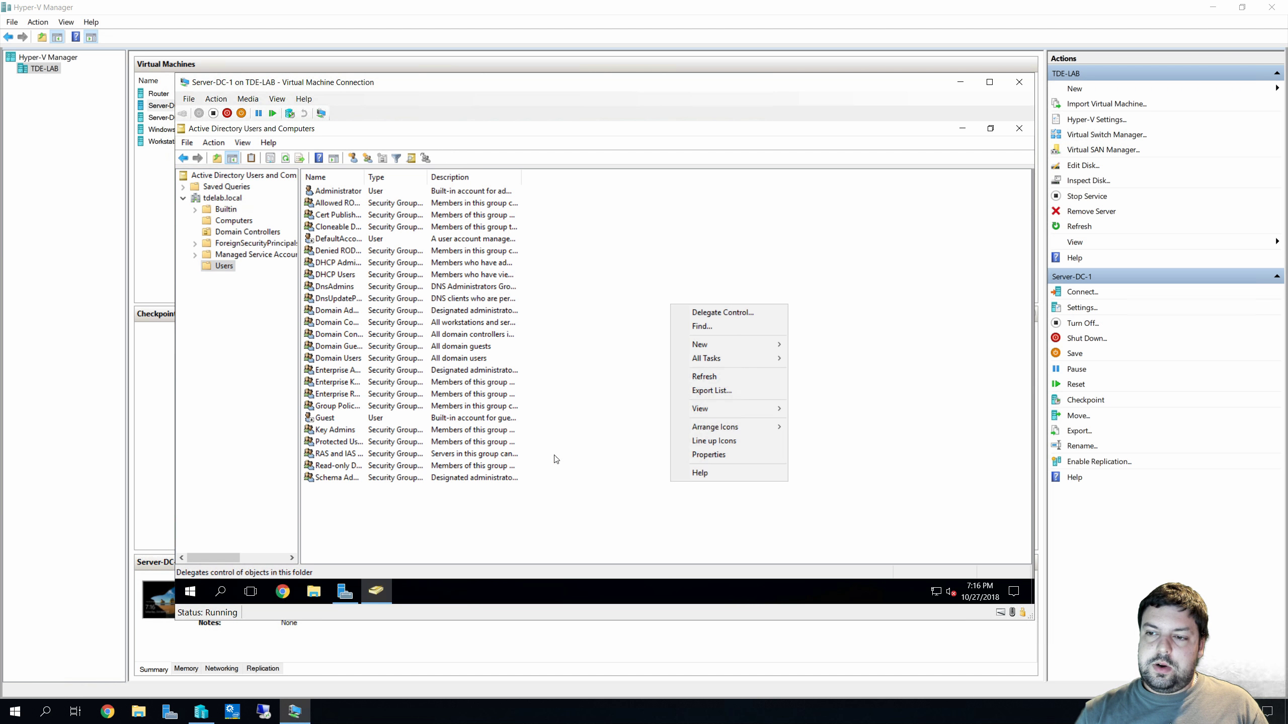
pyautogui.moveTo(706, 350)
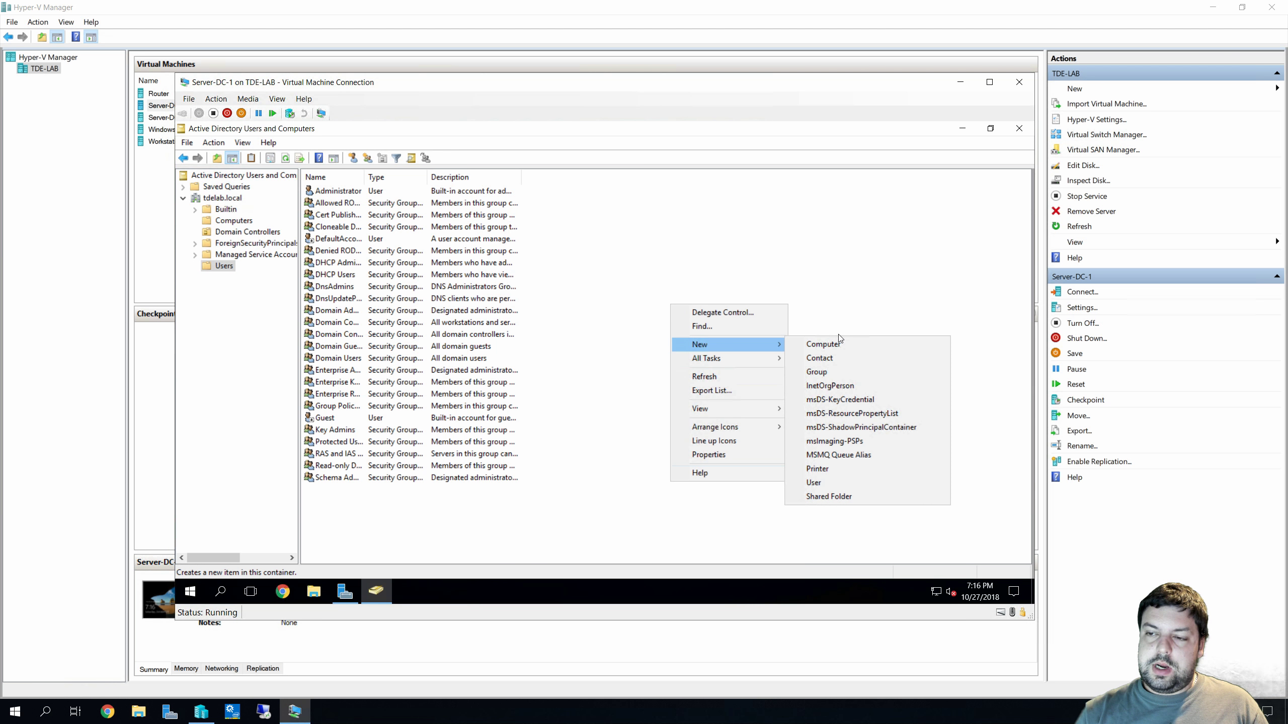
pyautogui.click(845, 479)
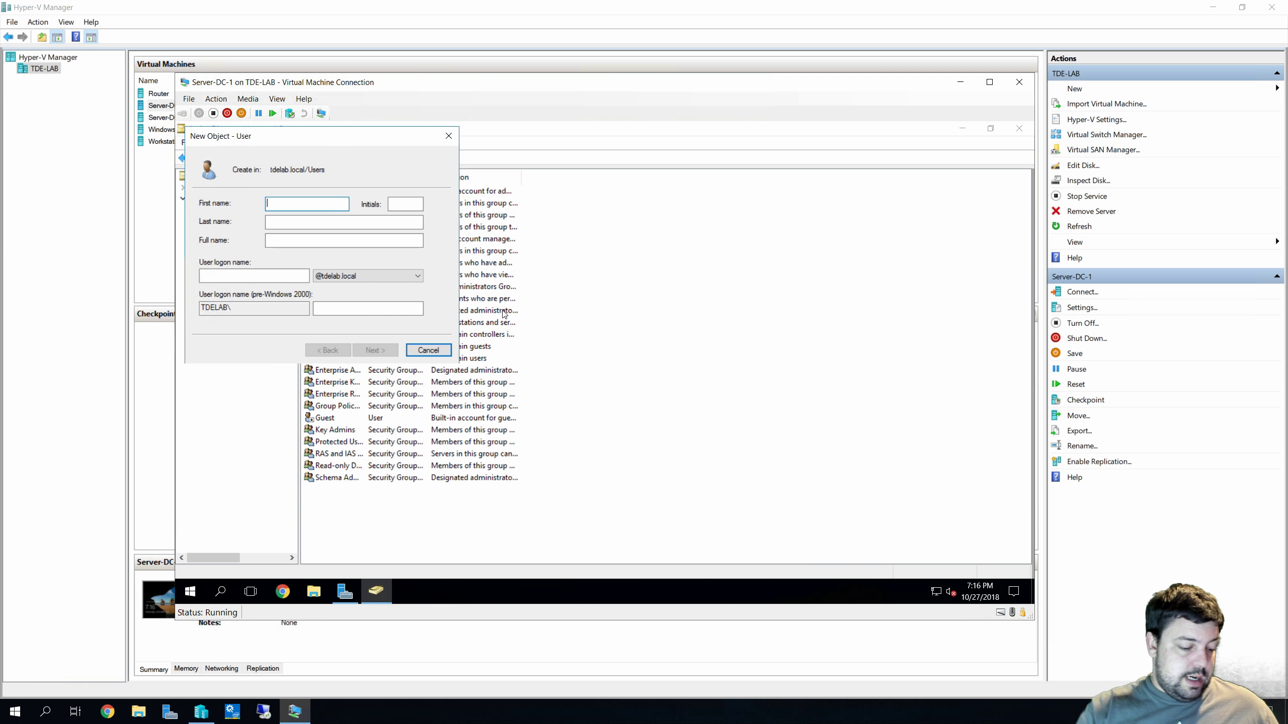
pyautogui.write('Sola')
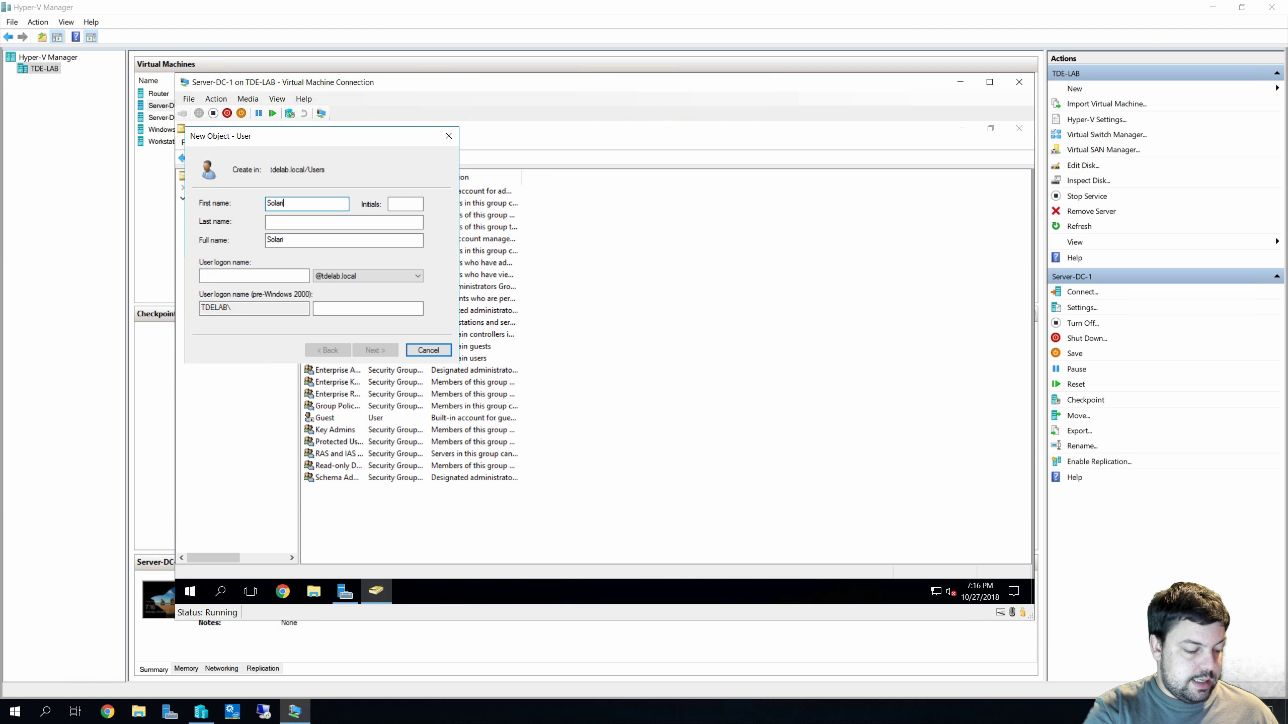
pyautogui.write('ri')
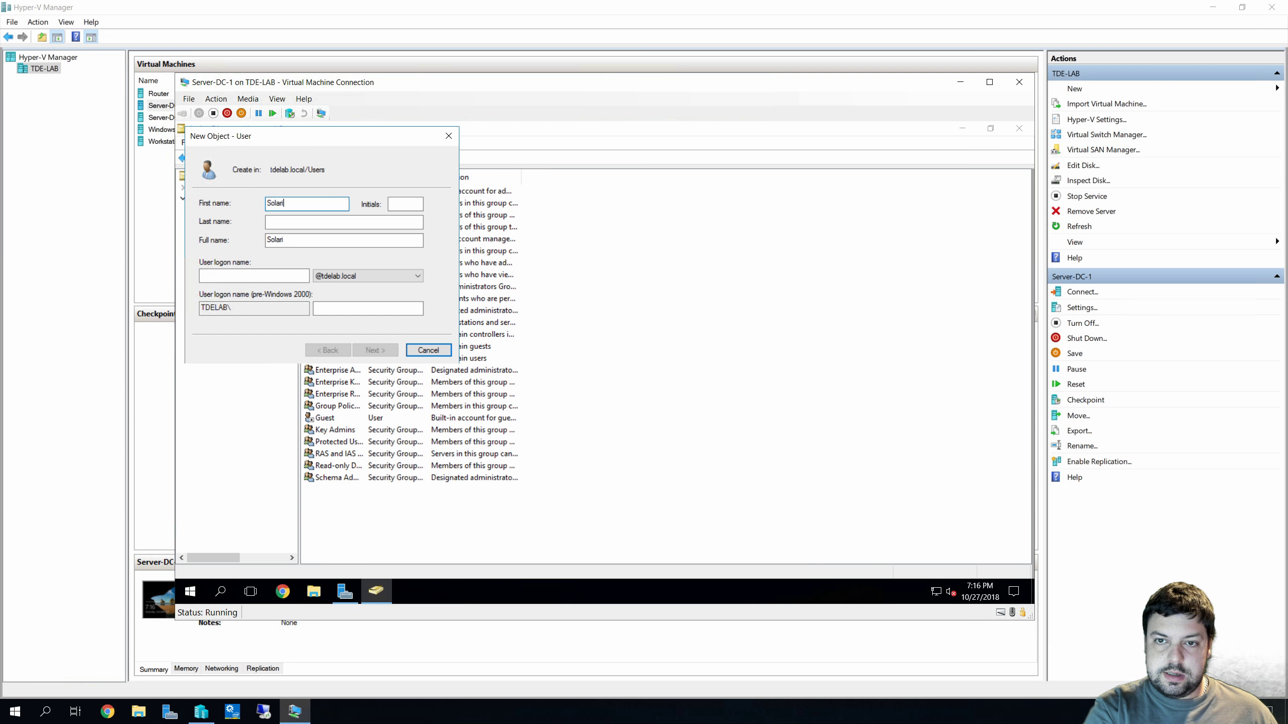
pyautogui.write('s')
pyautogui.press('Tab')
pyautogui.press('Tab')
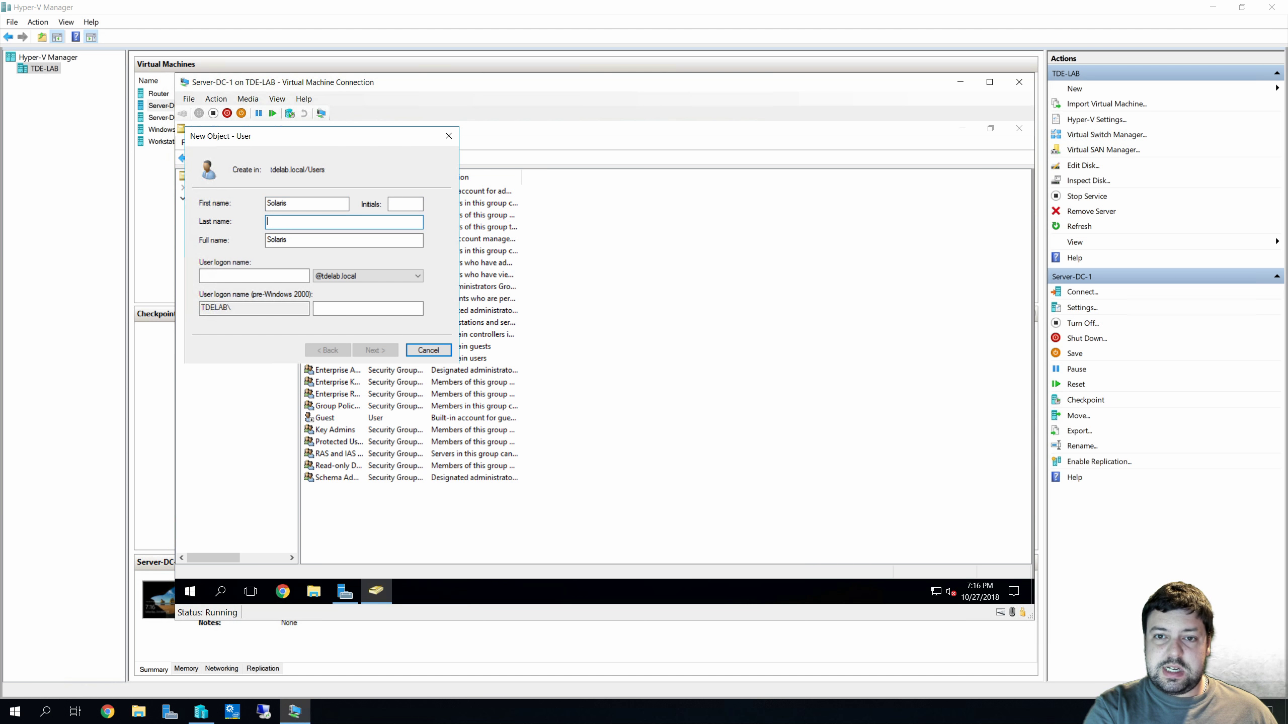
pyautogui.press('Tab')
pyautogui.press('Tab')
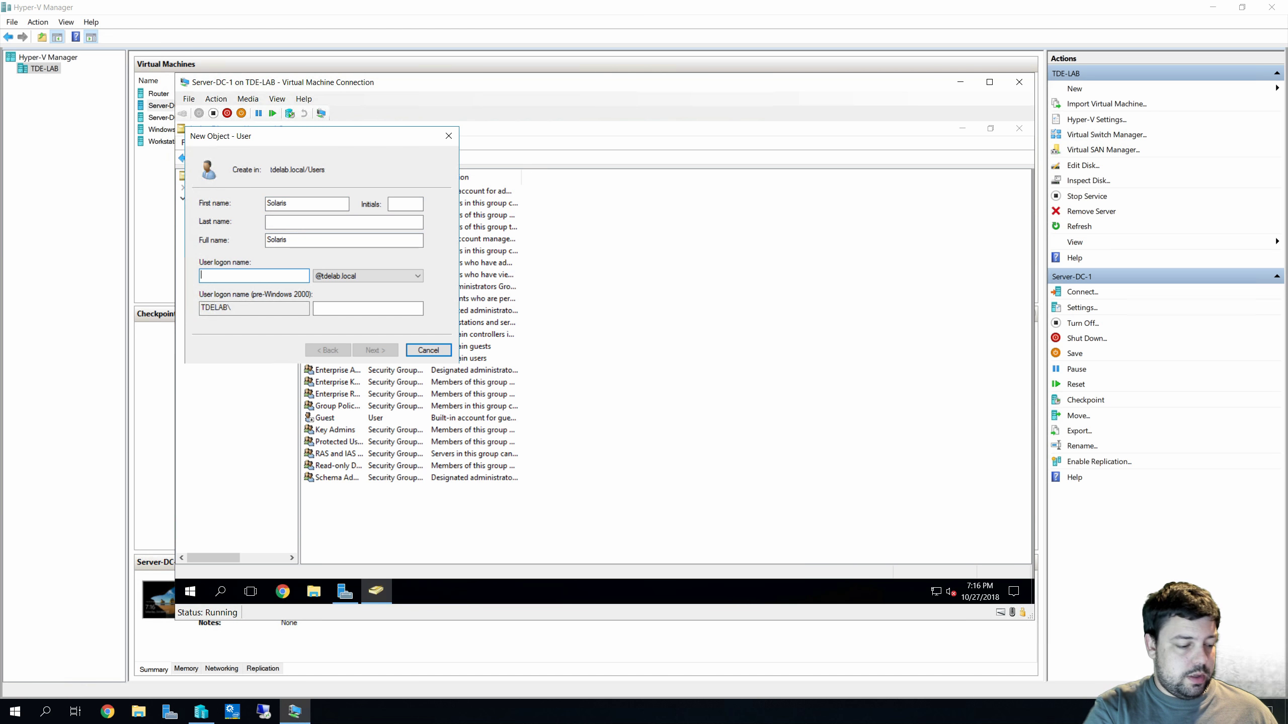
pyautogui.write('Solaris')
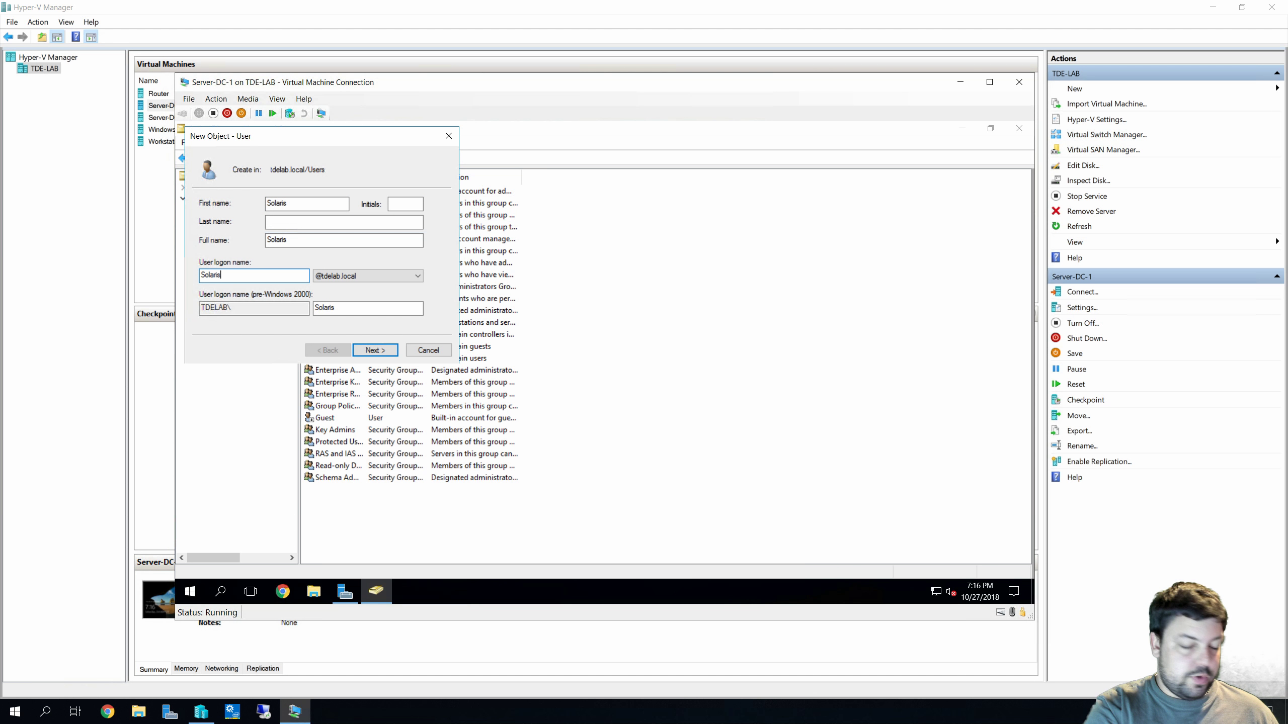
pyautogui.click(390, 356)
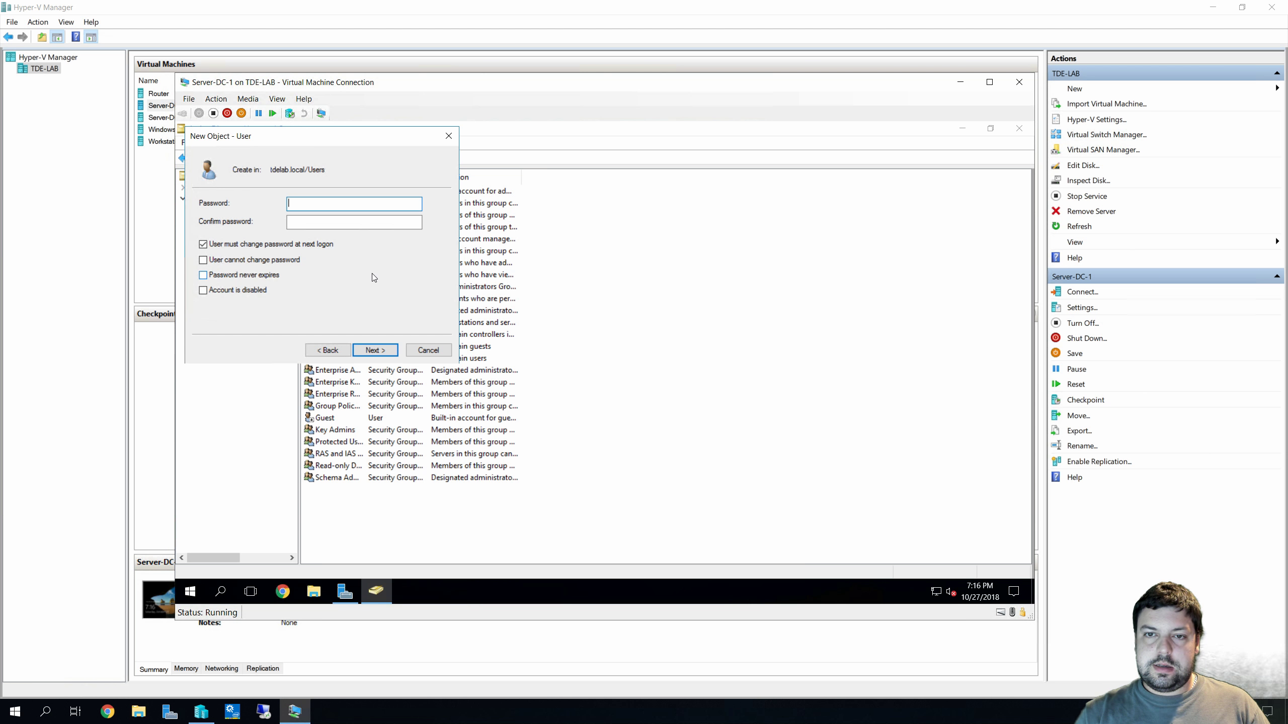
# Enter and confirm the new user's password
pyautogui.write('P@ssw0rd')
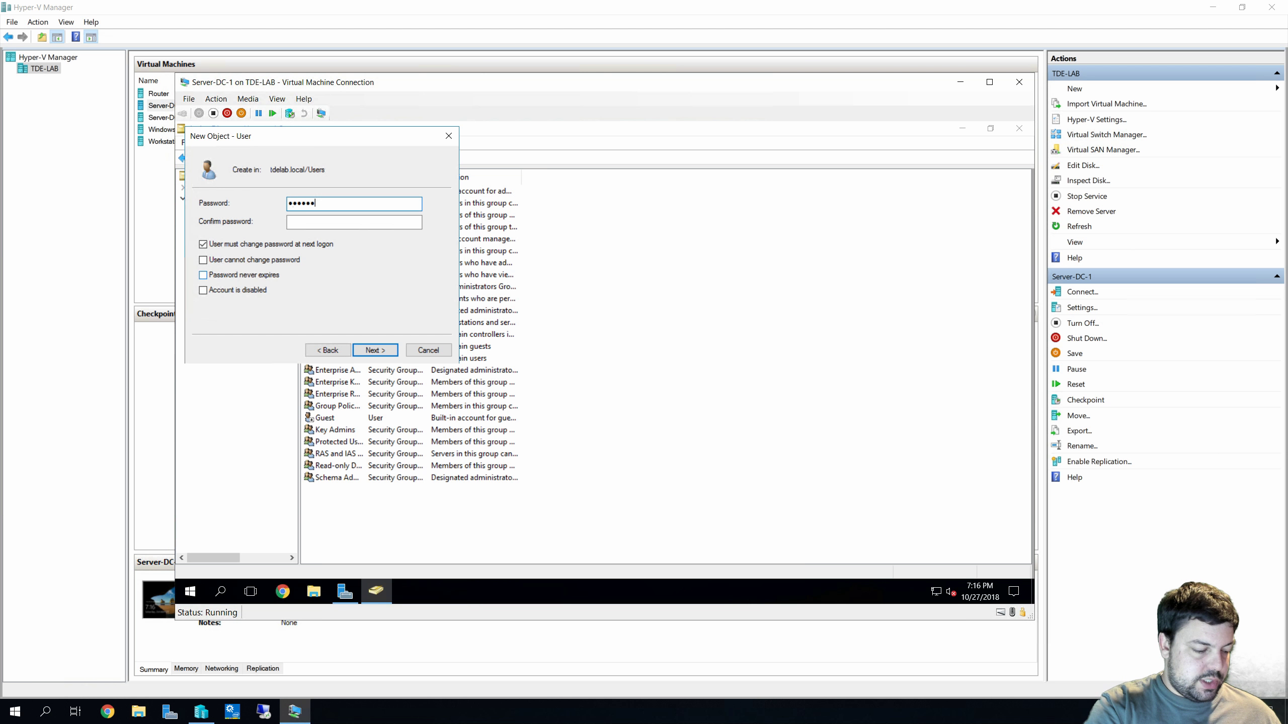
pyautogui.press('BackSpace')
pyautogui.press('BackSpace')
pyautogui.press('BackSpace')
pyautogui.press('BackSpace')
pyautogui.press('BackSpace')
pyautogui.press('BackSpace')
pyautogui.press('BackSpace')
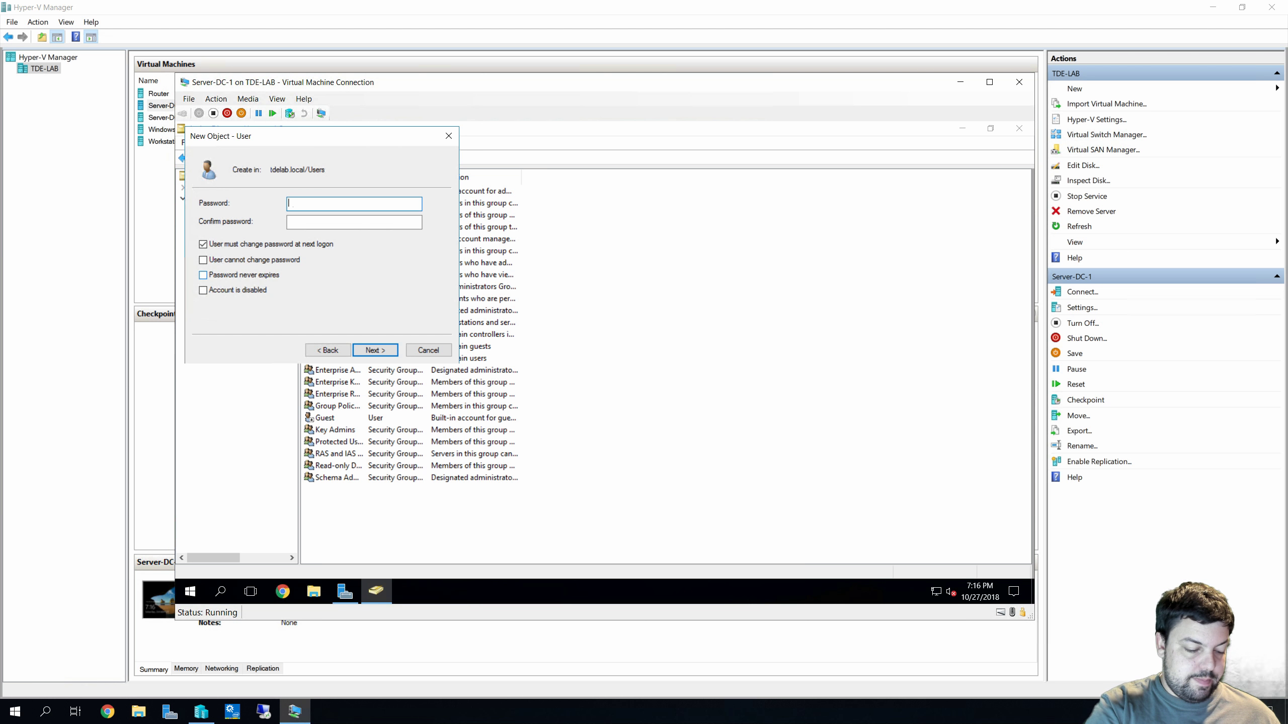
pyautogui.write('@ssw0rd')
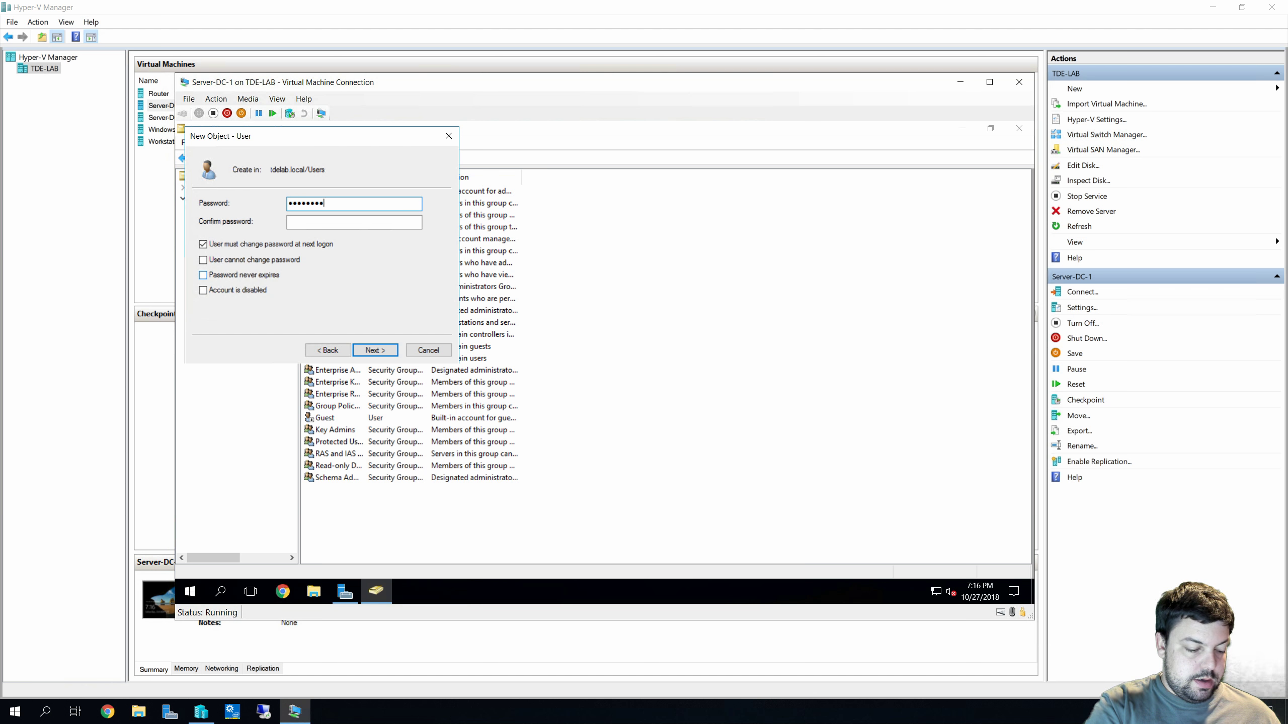
pyautogui.write('12')
pyautogui.press('BackSpace')
pyautogui.press('BackSpace')
pyautogui.press('BackSpace')
pyautogui.press('BackSpace')
pyautogui.press('BackSpace')
pyautogui.press('BackSpace')
pyautogui.press('BackSpace')
pyautogui.press('BackSpace')
pyautogui.press('BackSpace')
pyautogui.press('BackSpace')
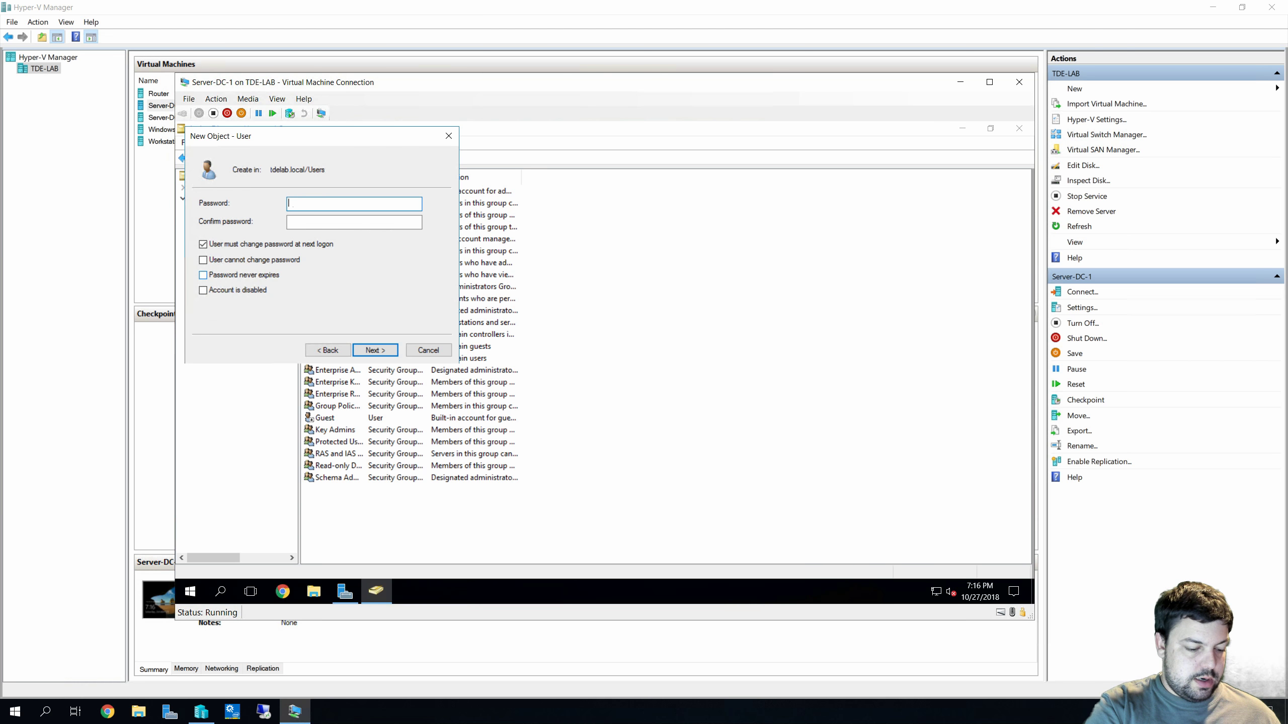
pyautogui.write('P@ssw0rd12')
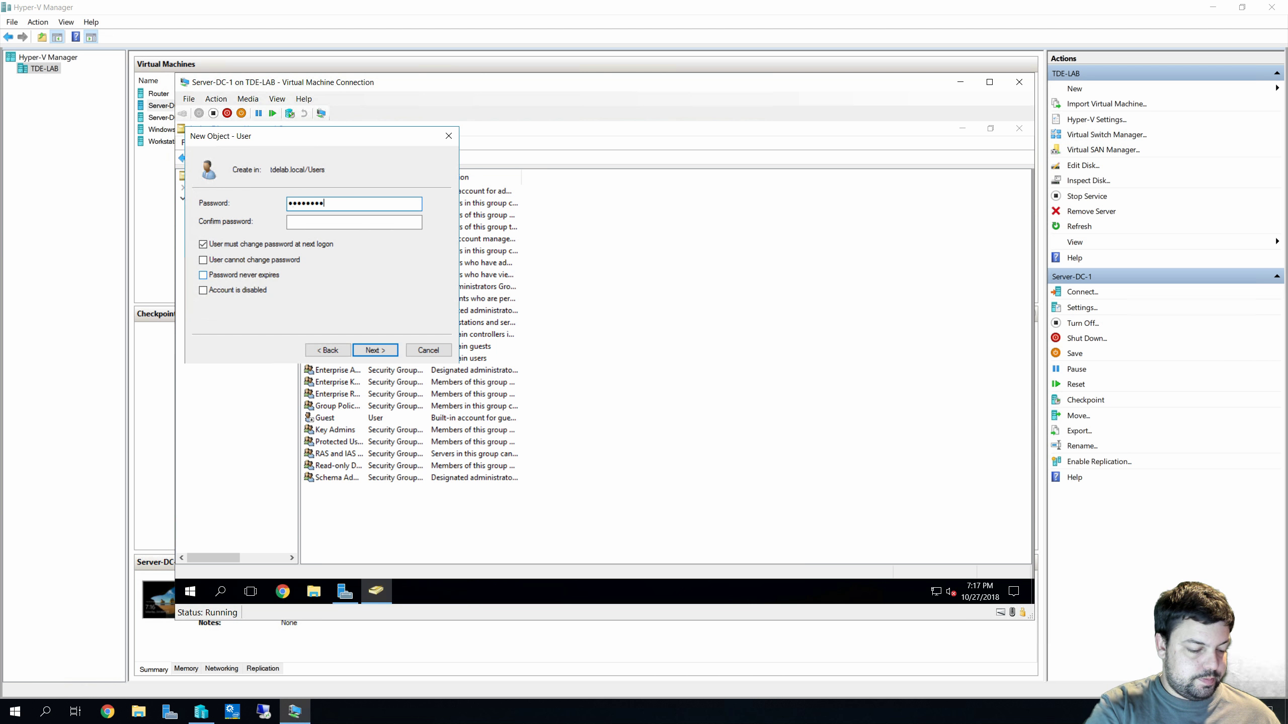
pyautogui.click(304, 222)
pyautogui.write('P@')
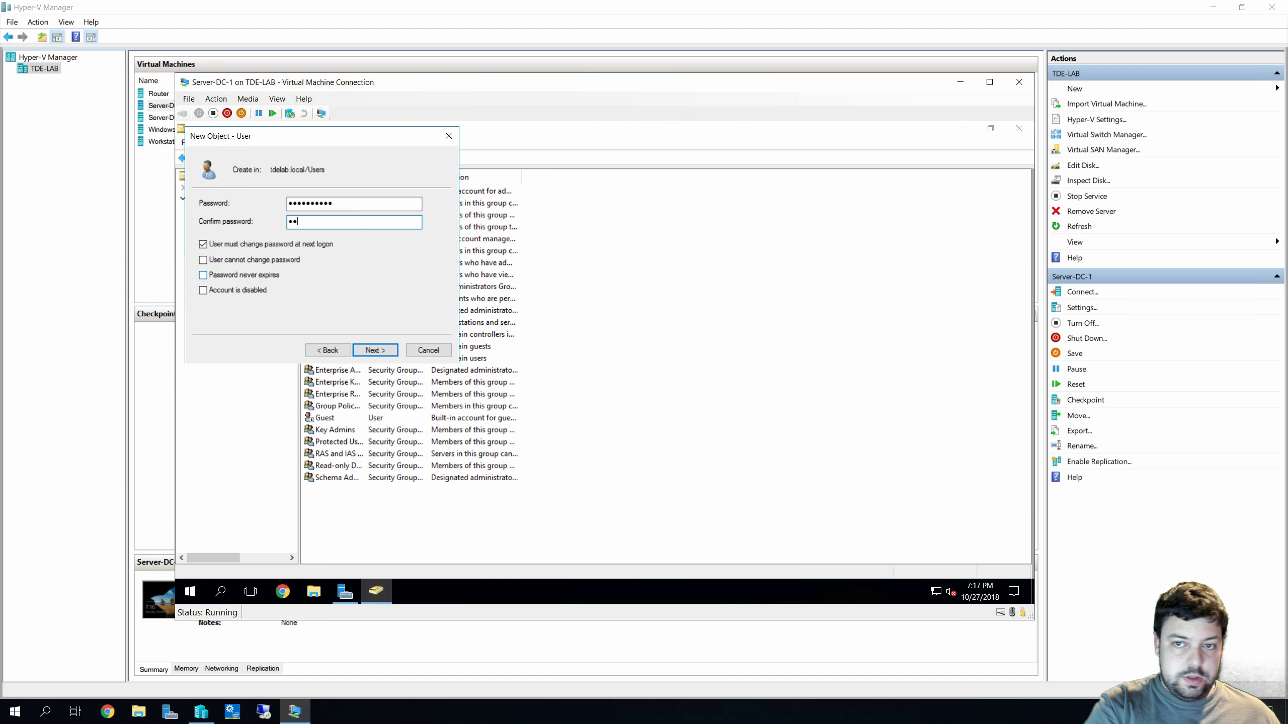
pyautogui.write('ssw0rd12')
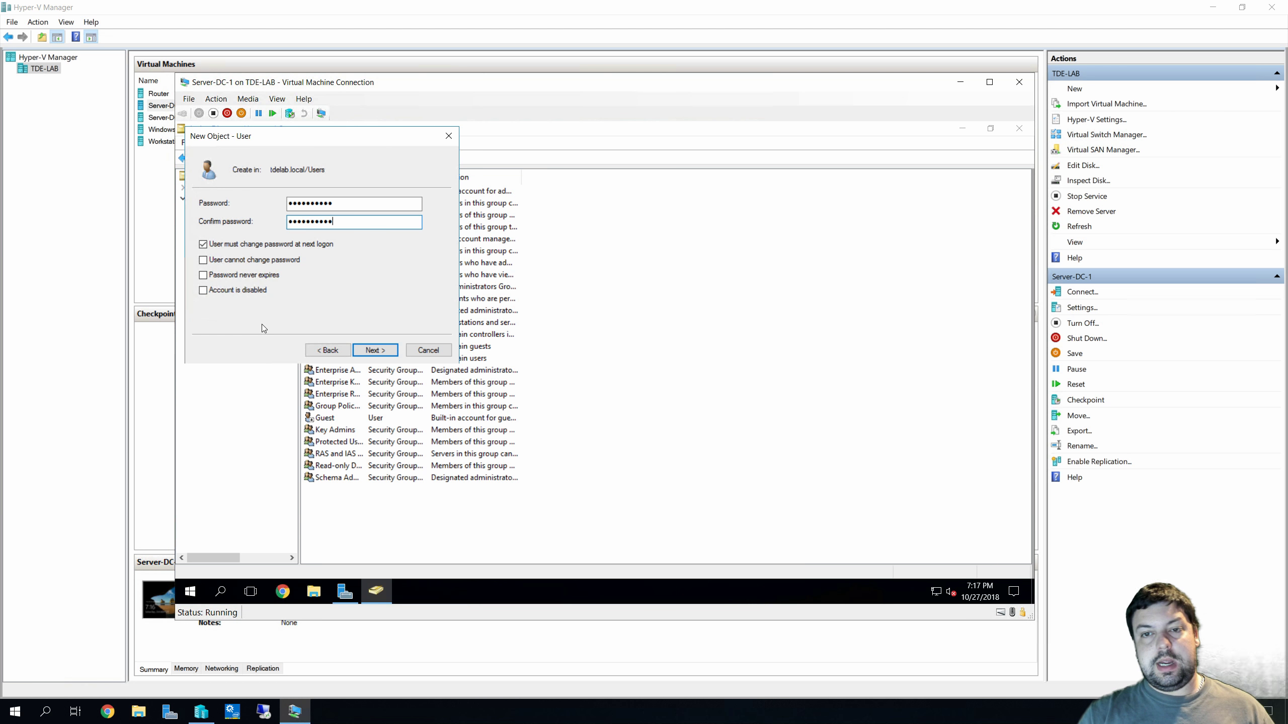
# Turn off 'User must change password at next logon' and finish creating Solaris
pyautogui.click(218, 244)
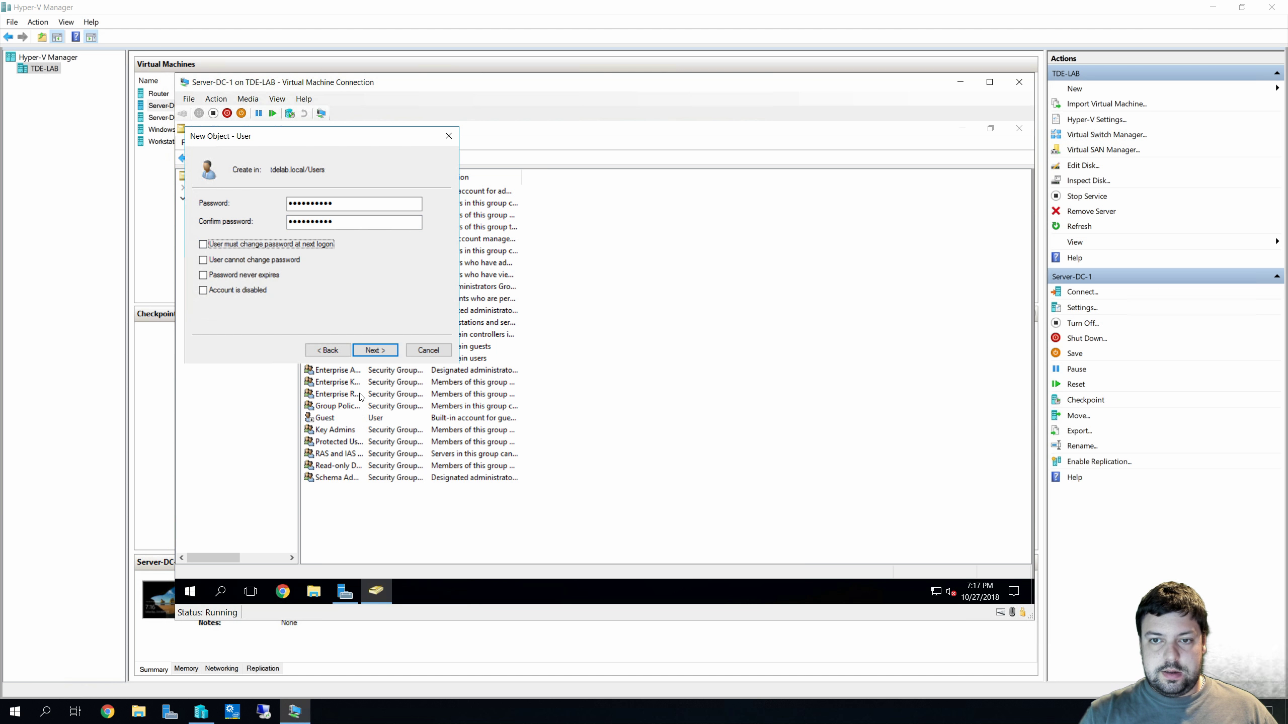
pyautogui.click(368, 352)
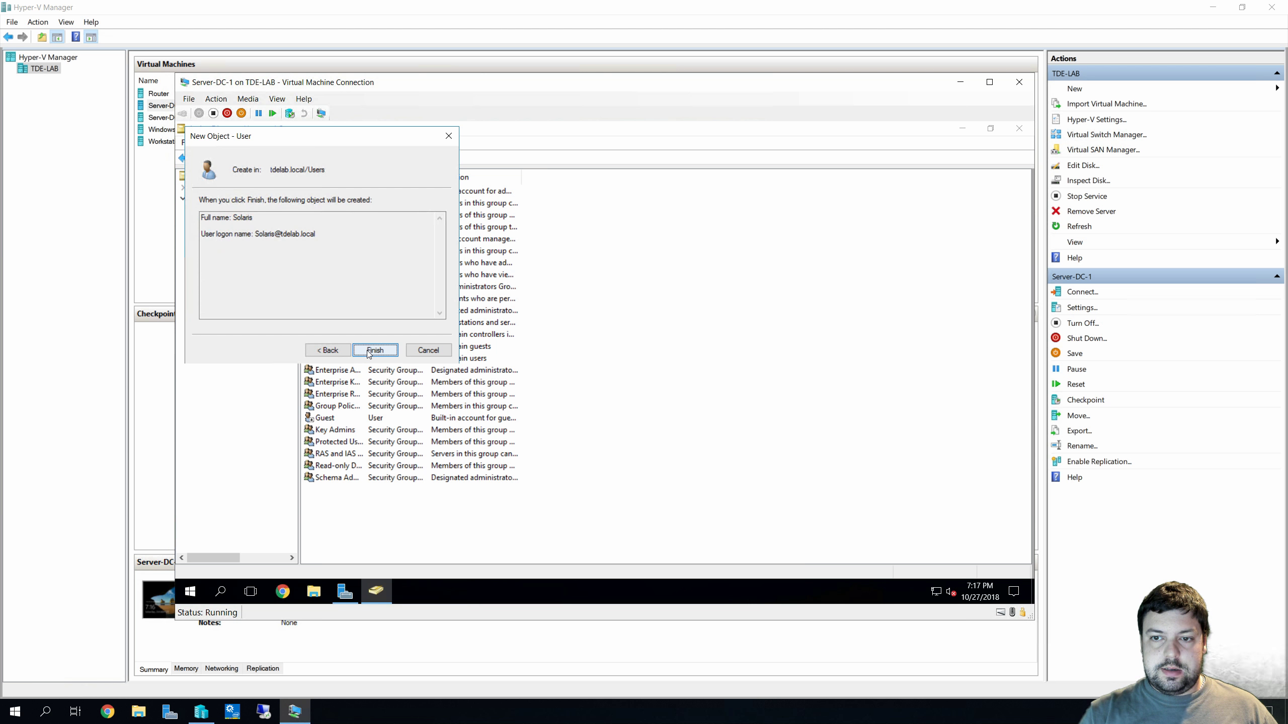
pyautogui.click(368, 352)
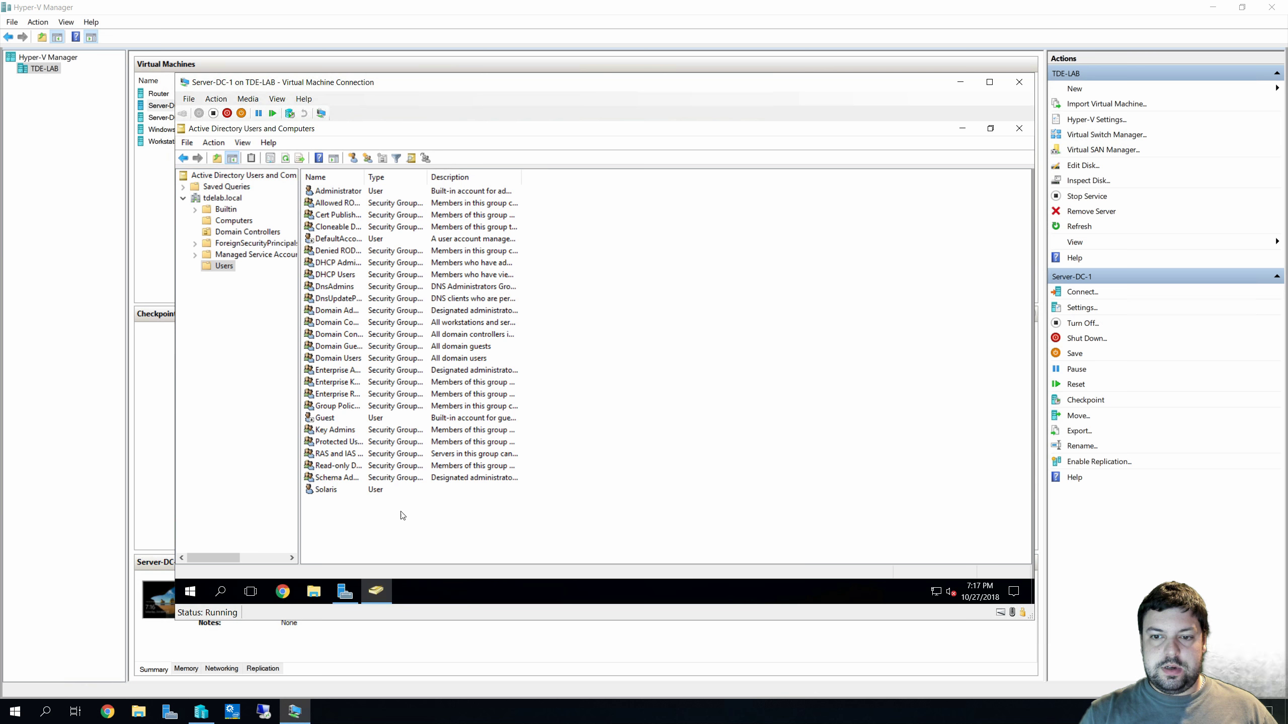
pyautogui.click(330, 492)
pyautogui.rightClick(330, 491)
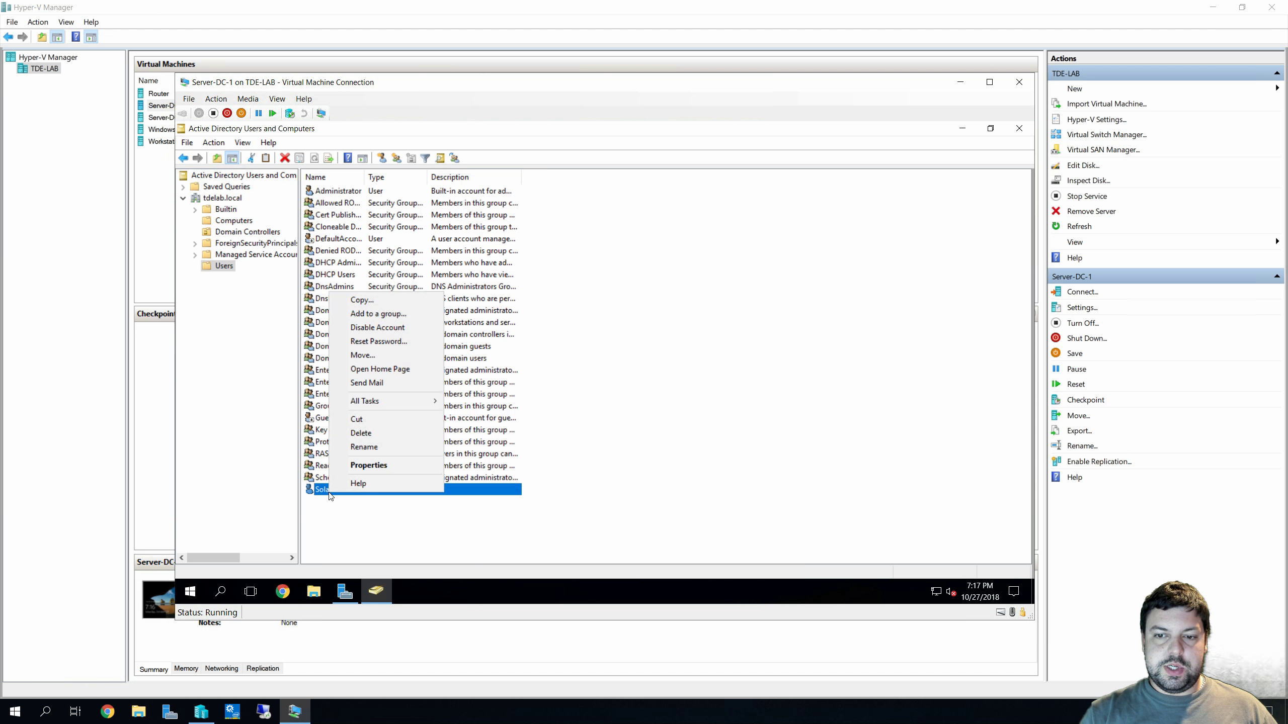
pyautogui.click(369, 465)
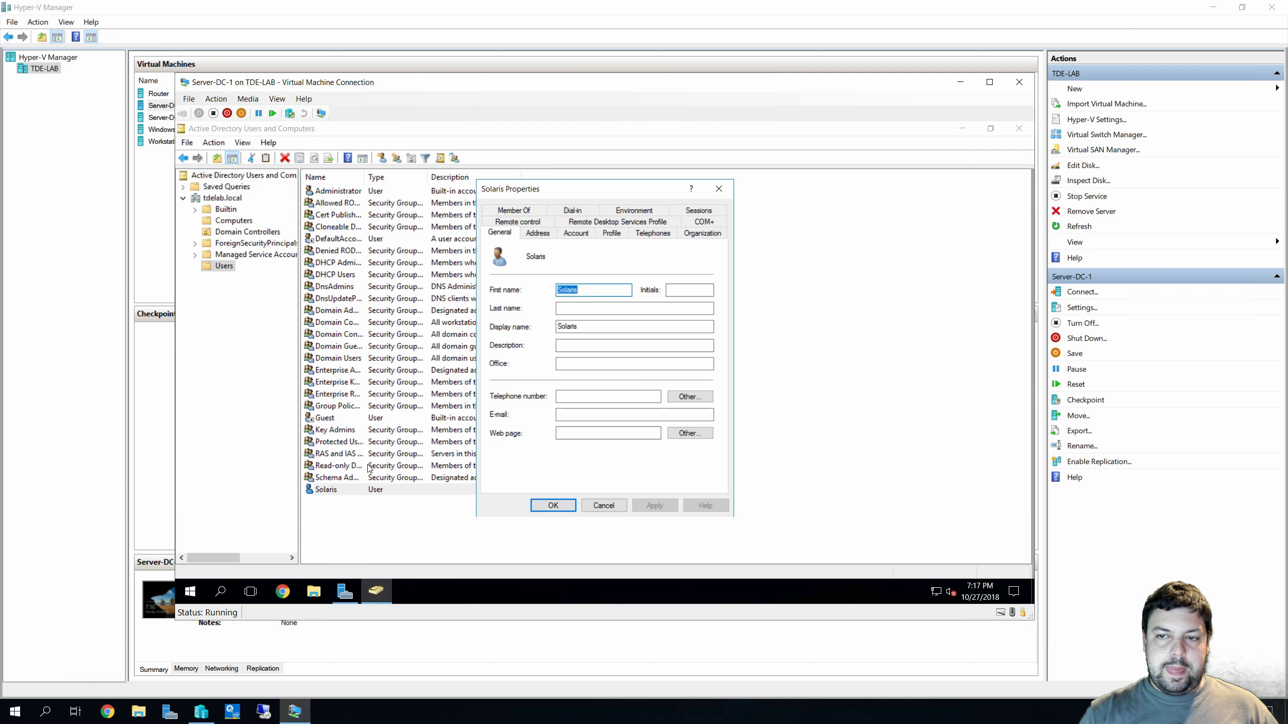
pyautogui.click(531, 210)
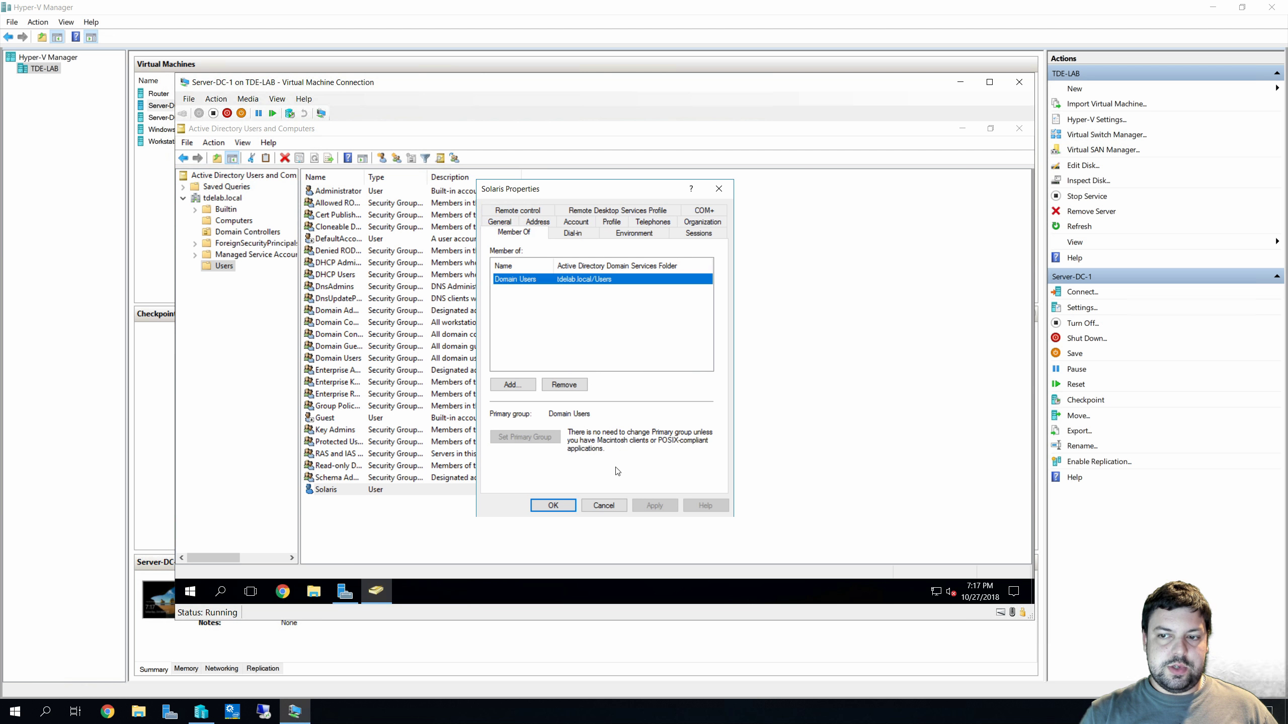
pyautogui.click(603, 505)
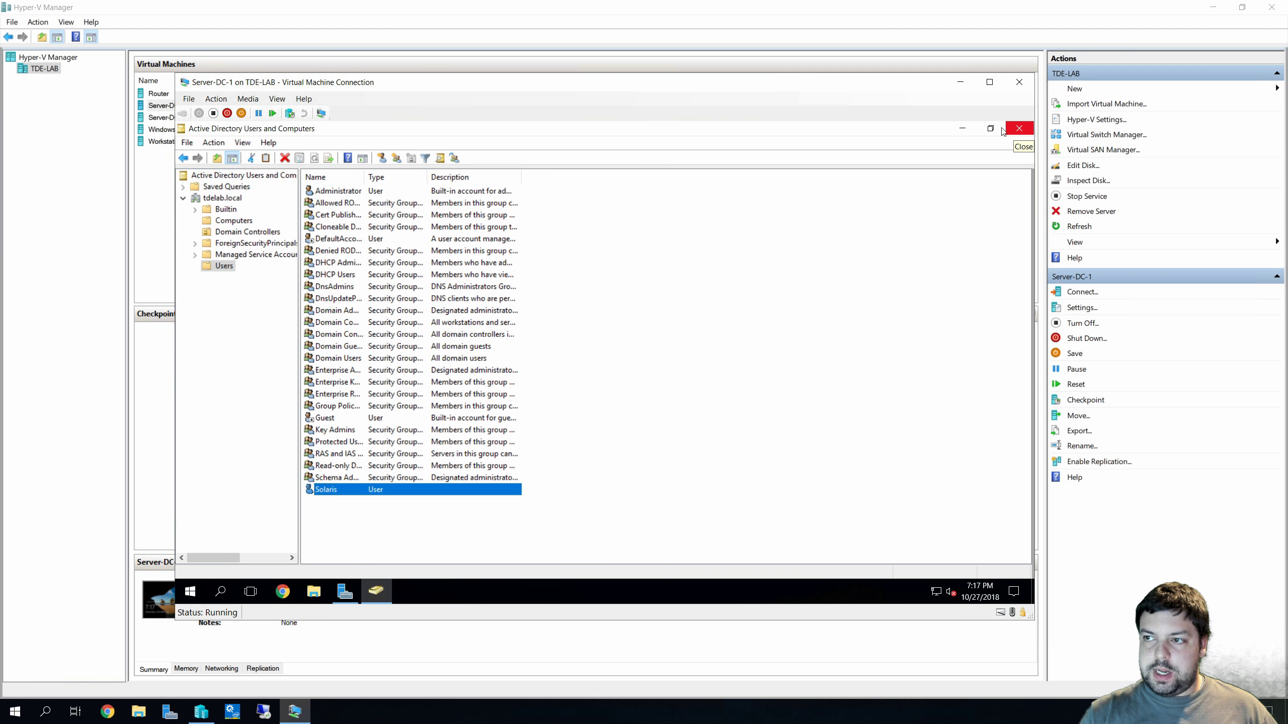
# Minimize the Server-DC-1 window and connect to the Windows 10 VM with default display settings
pyautogui.click(960, 82)
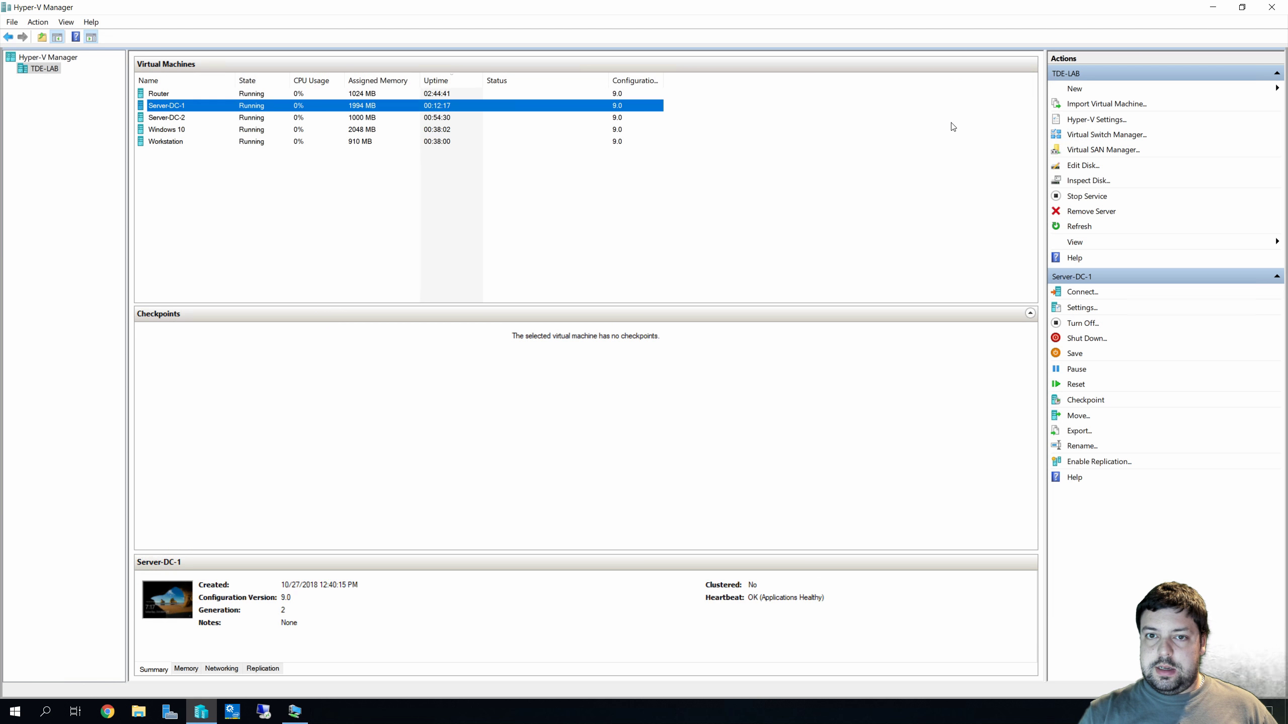
pyautogui.click(197, 158)
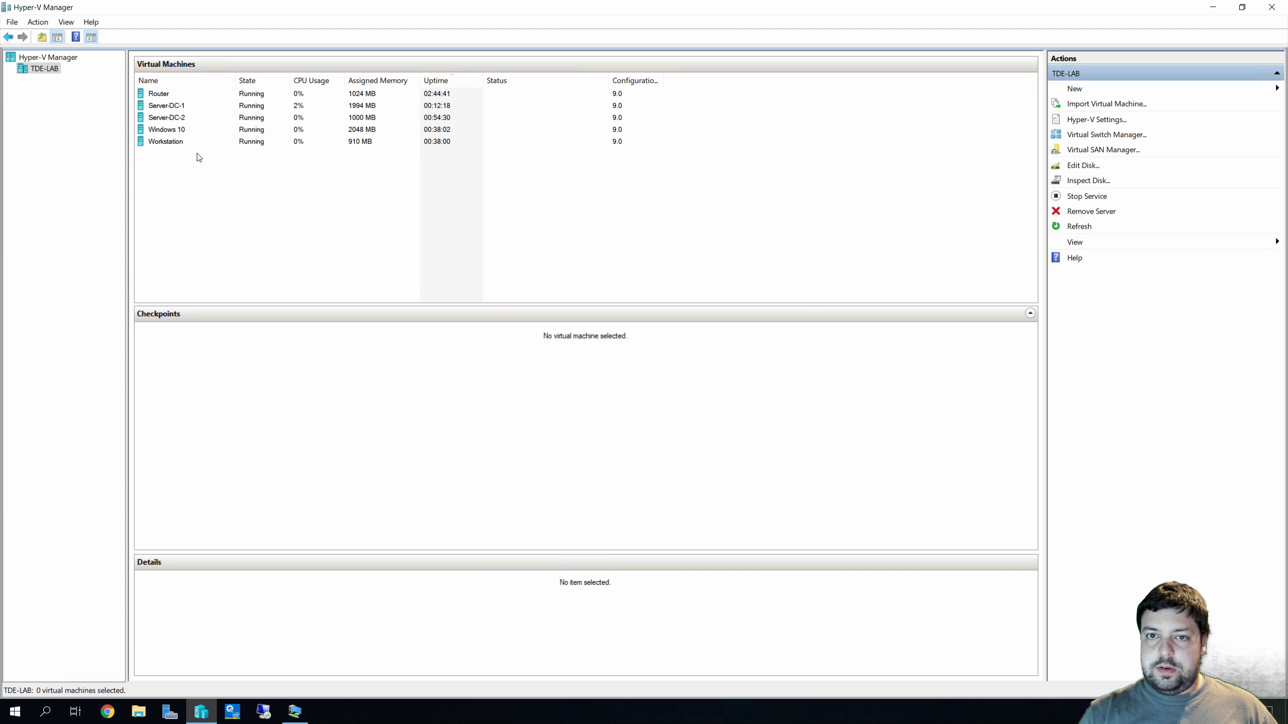
pyautogui.click(179, 131)
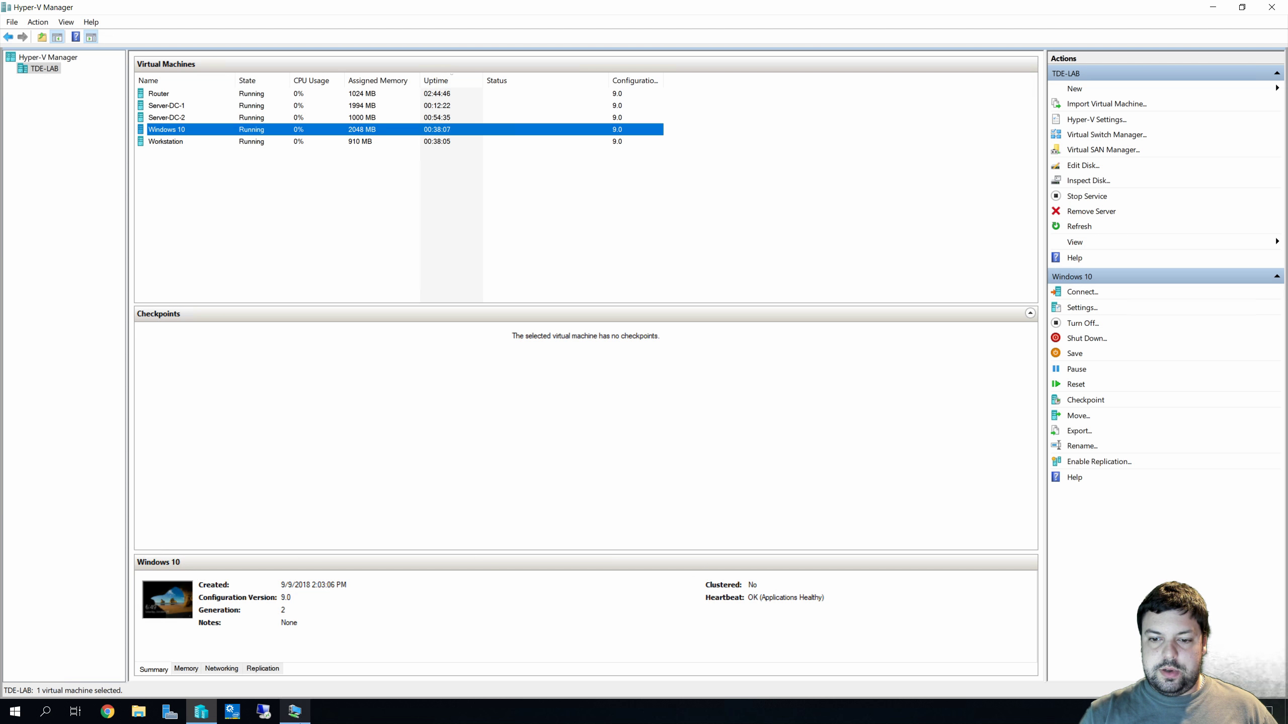
pyautogui.doubleClick(176, 130)
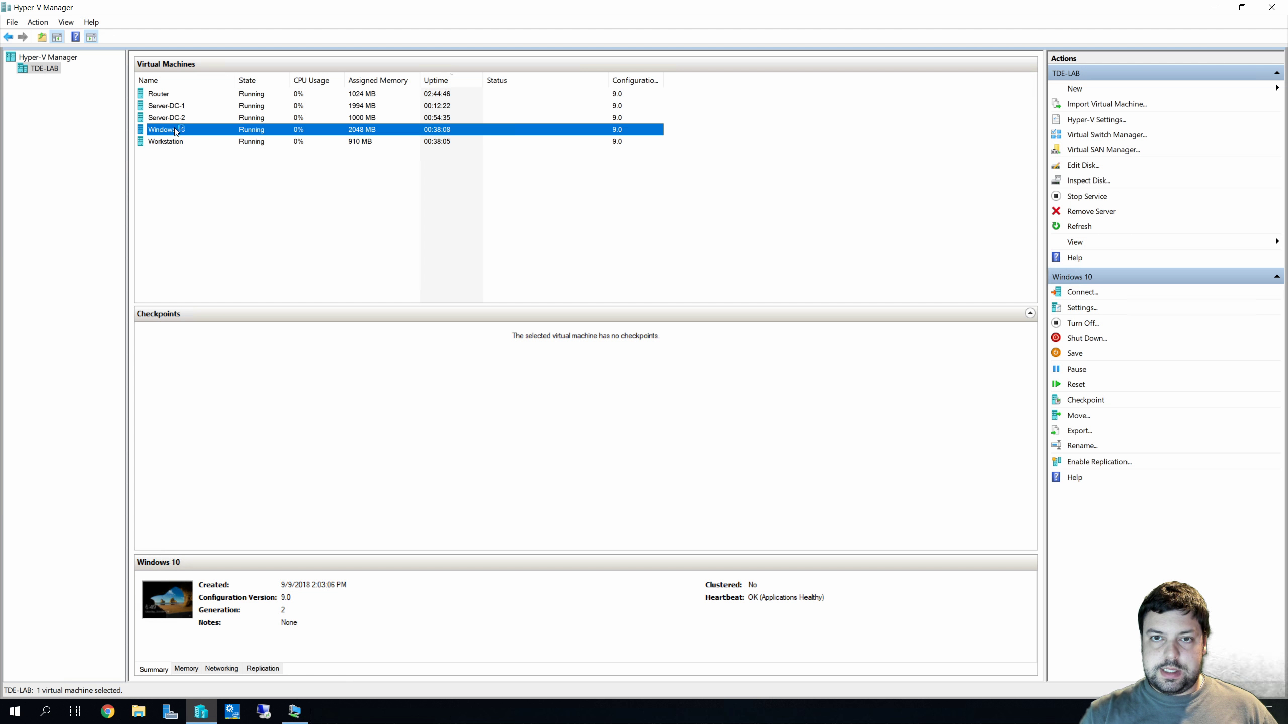
pyautogui.click(543, 310)
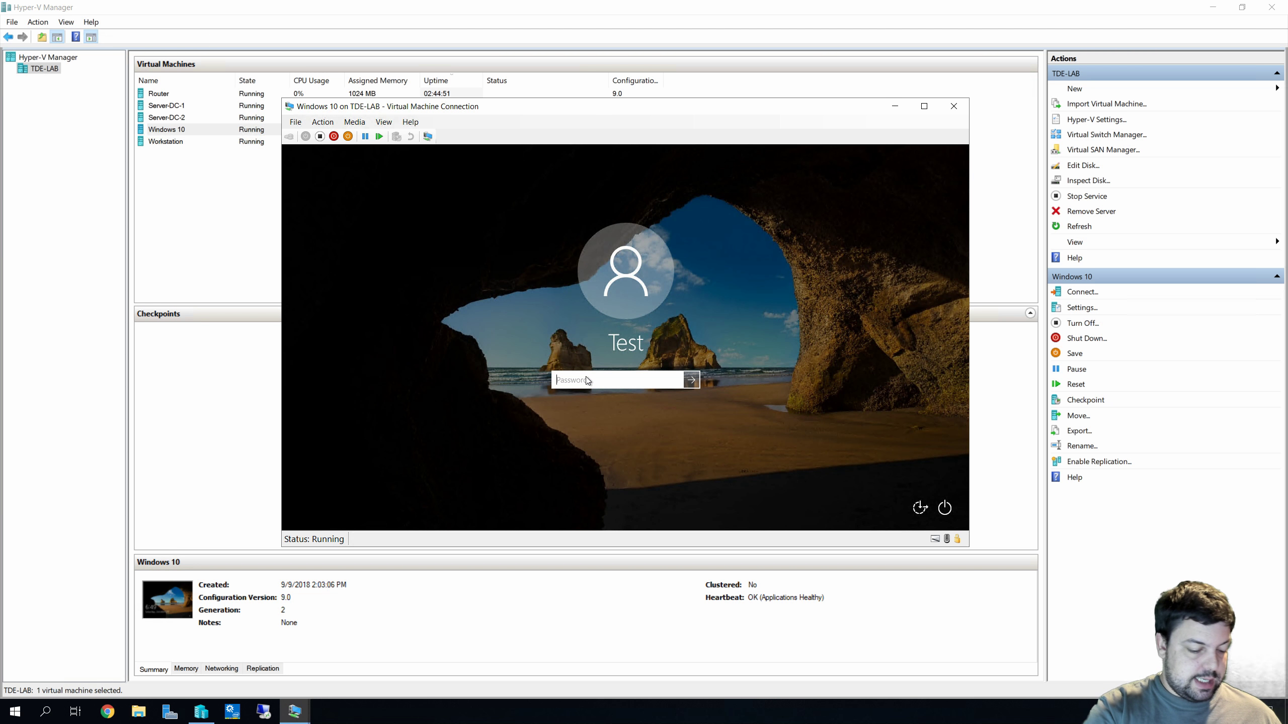
# Sign in to Windows 10 with the account password, retrying after the incorrect-password message
pyautogui.write('Pa$$w0rd')
pyautogui.press('Return')
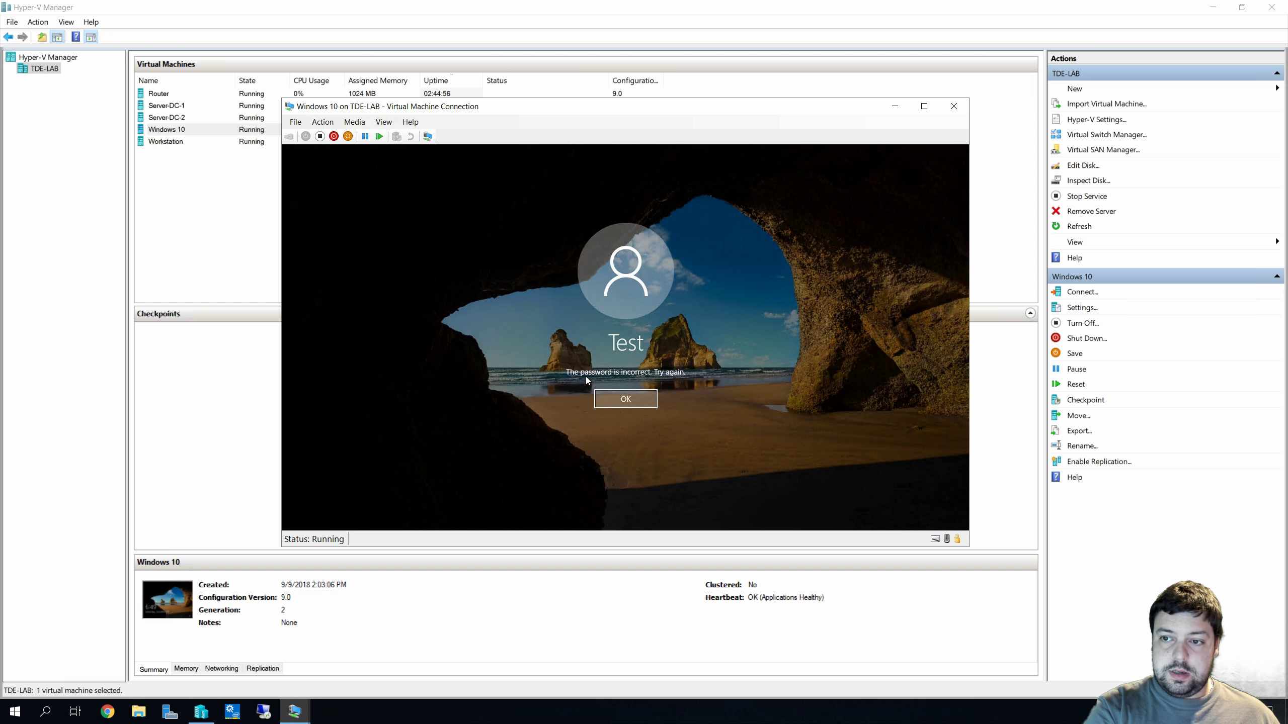
pyautogui.press('Return')
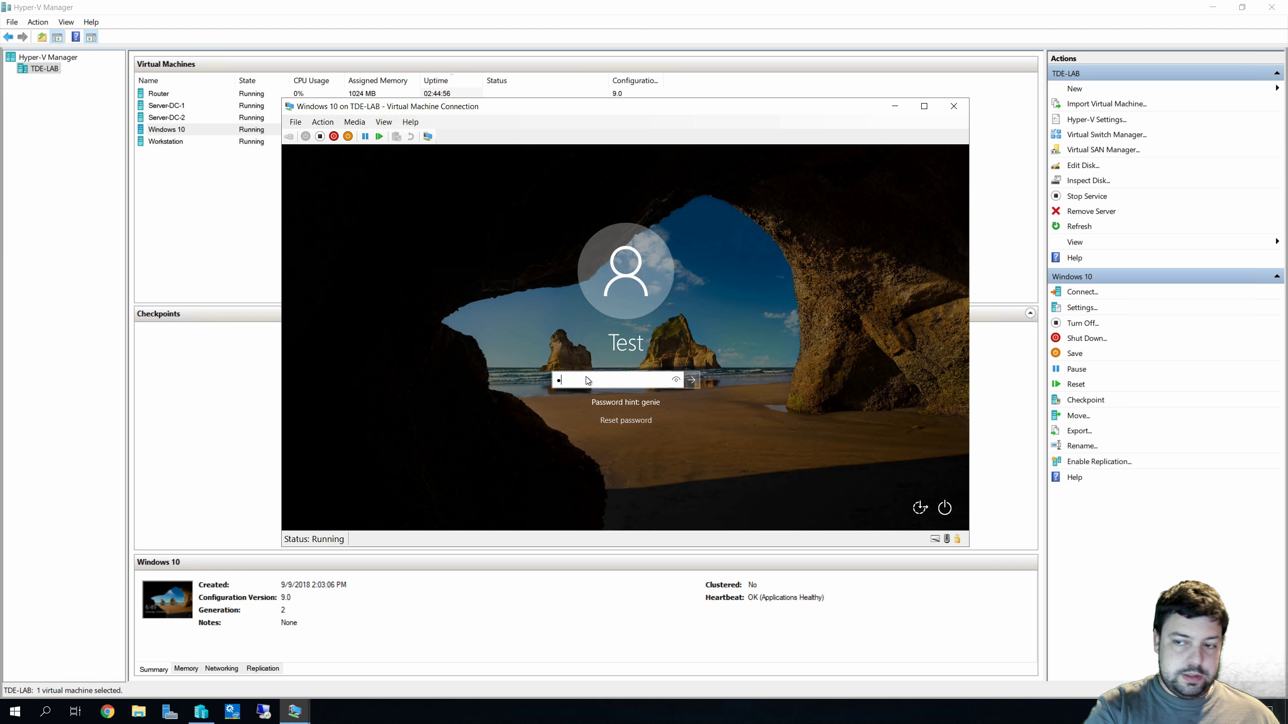
pyautogui.write('Pa$$w0rd')
pyautogui.press('Return')
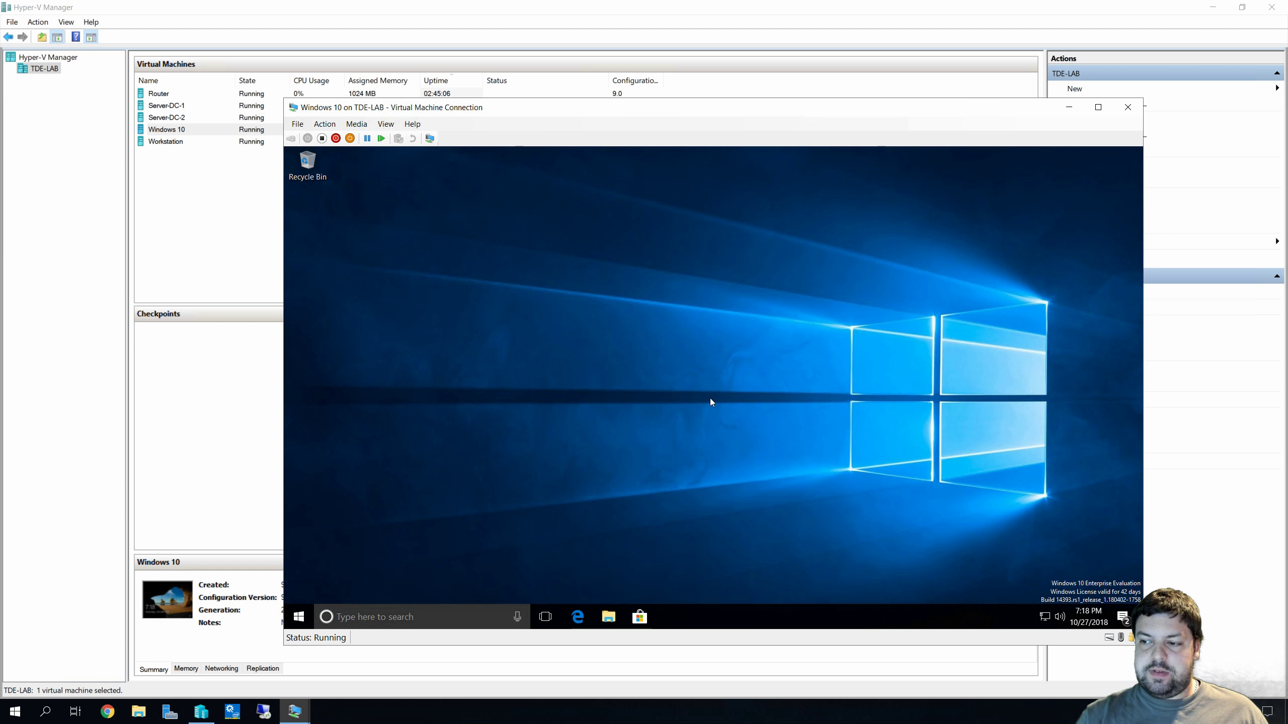
pyautogui.click(299, 611)
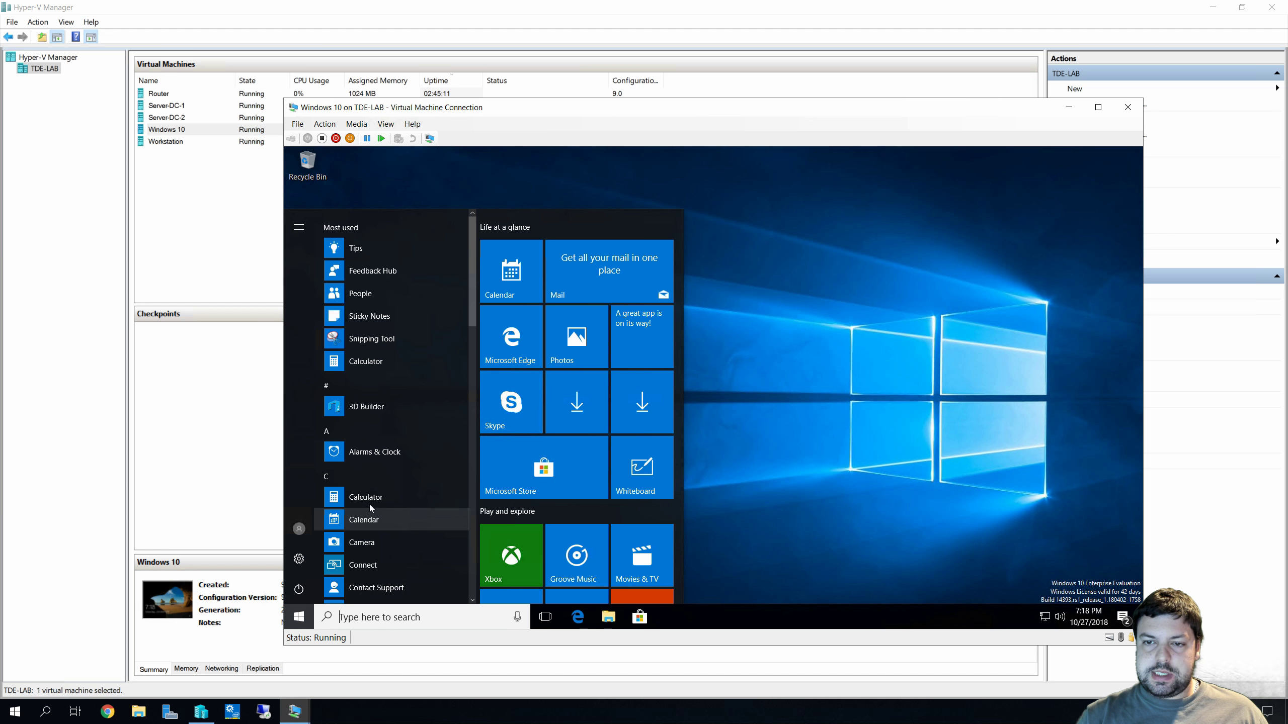
pyautogui.click(299, 558)
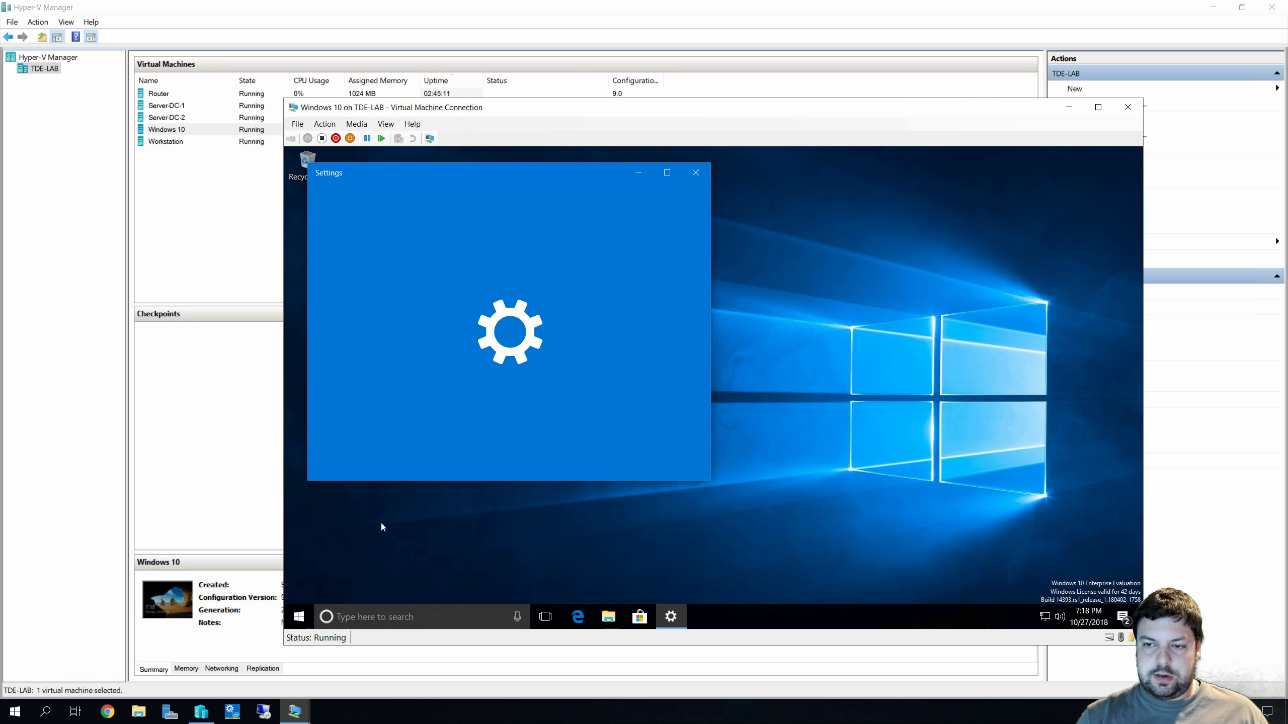
pyautogui.click(443, 405)
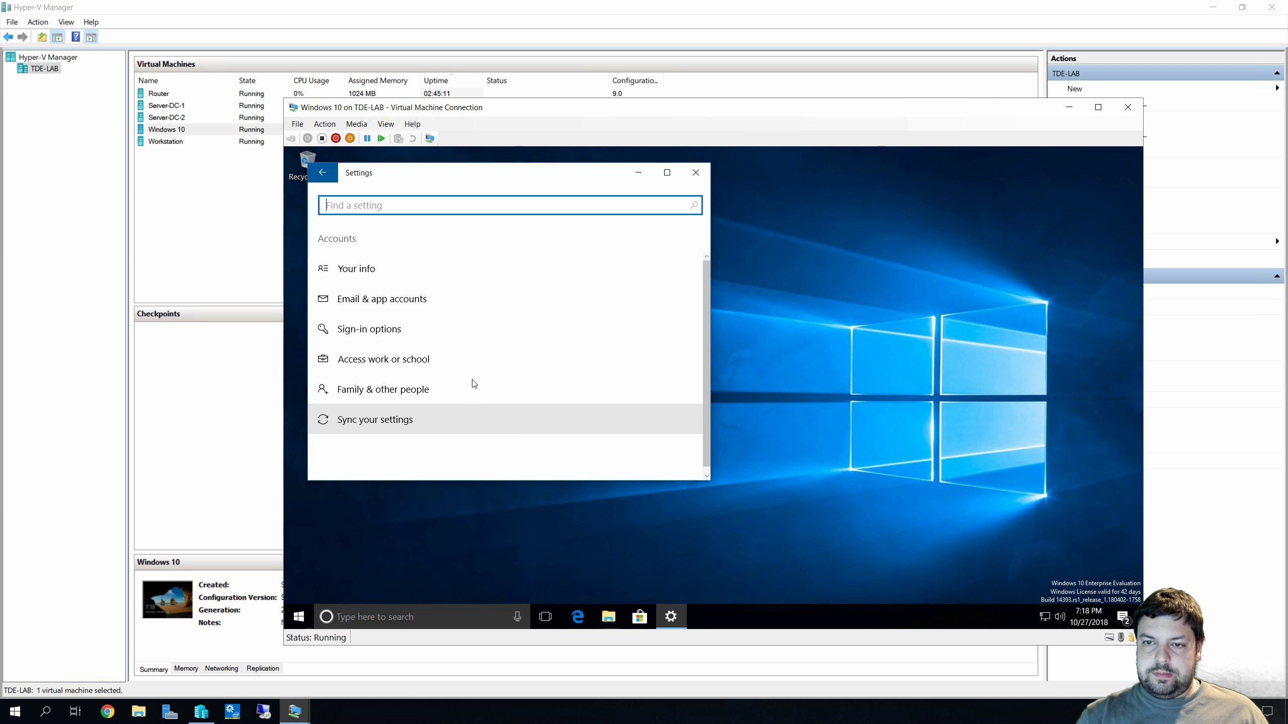
pyautogui.click(390, 281)
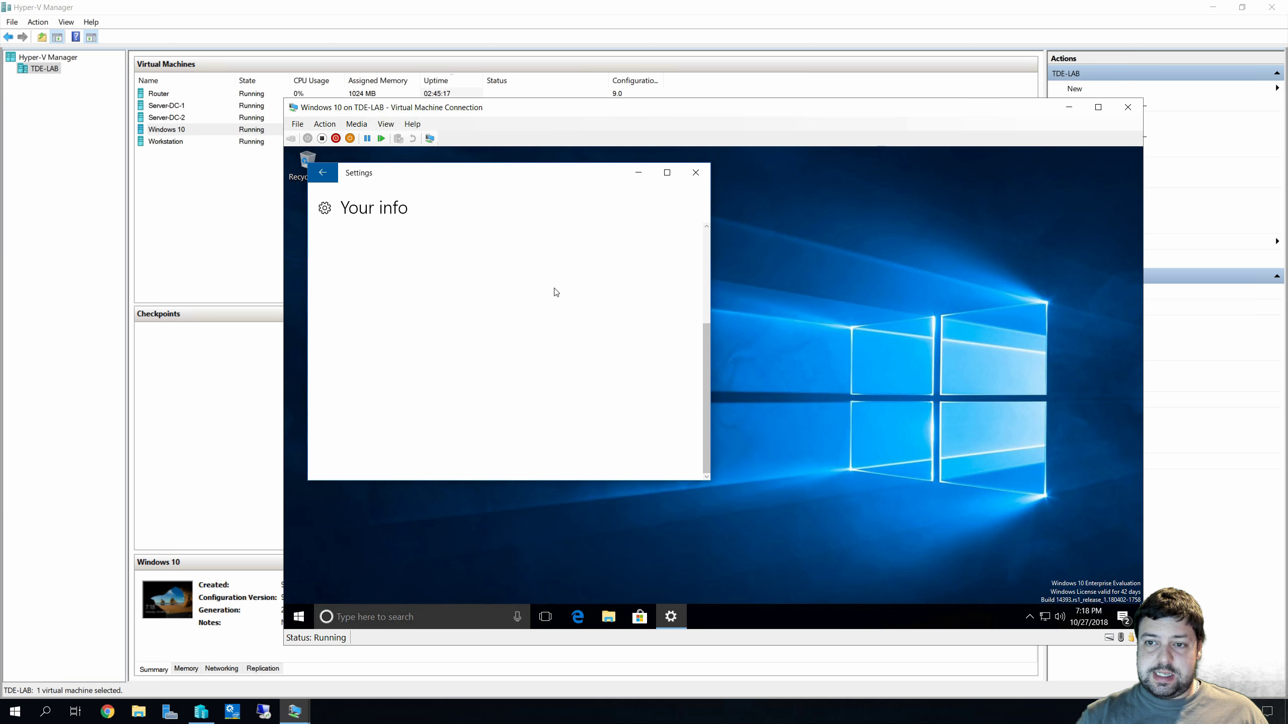
pyautogui.scroll(-2, 556, 292)
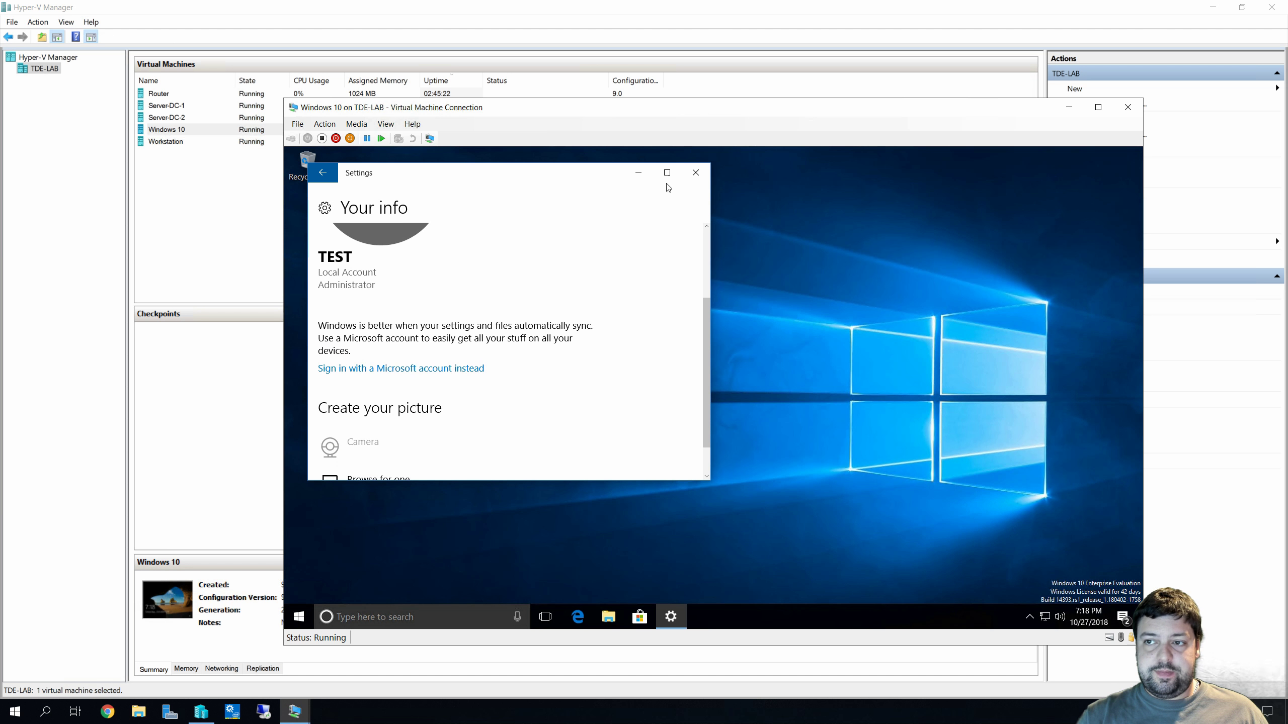
pyautogui.click(695, 172)
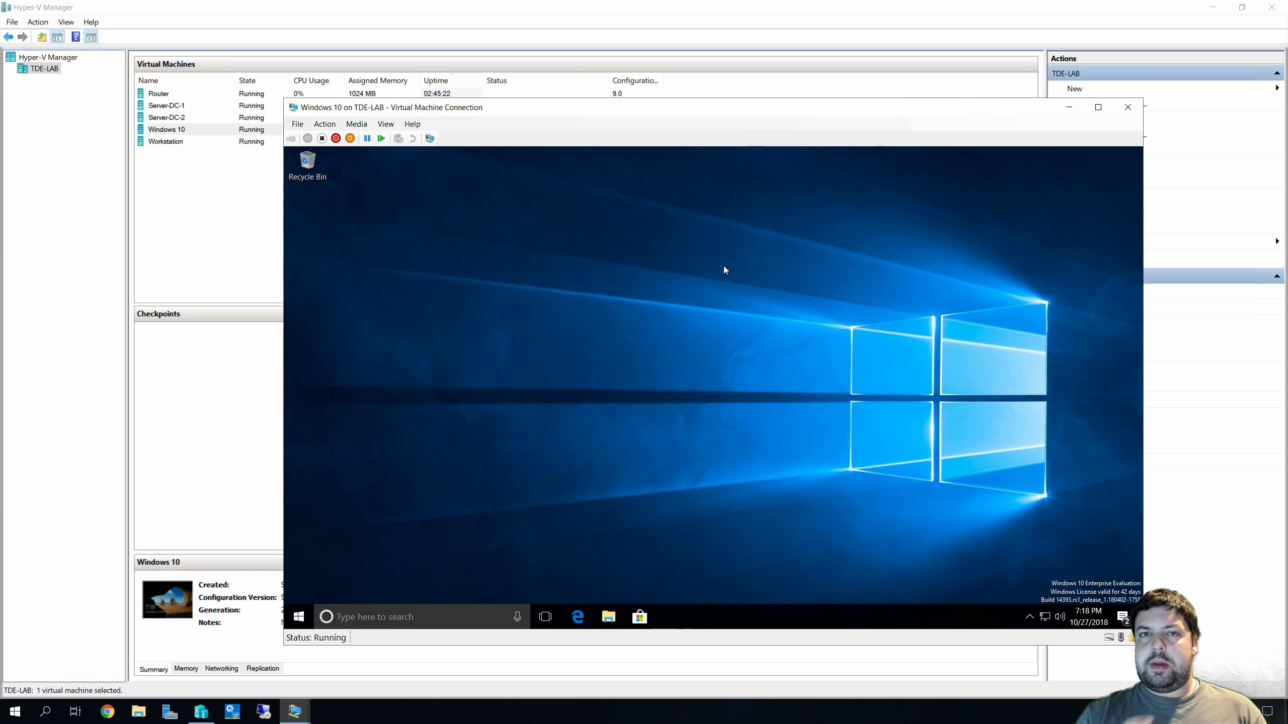
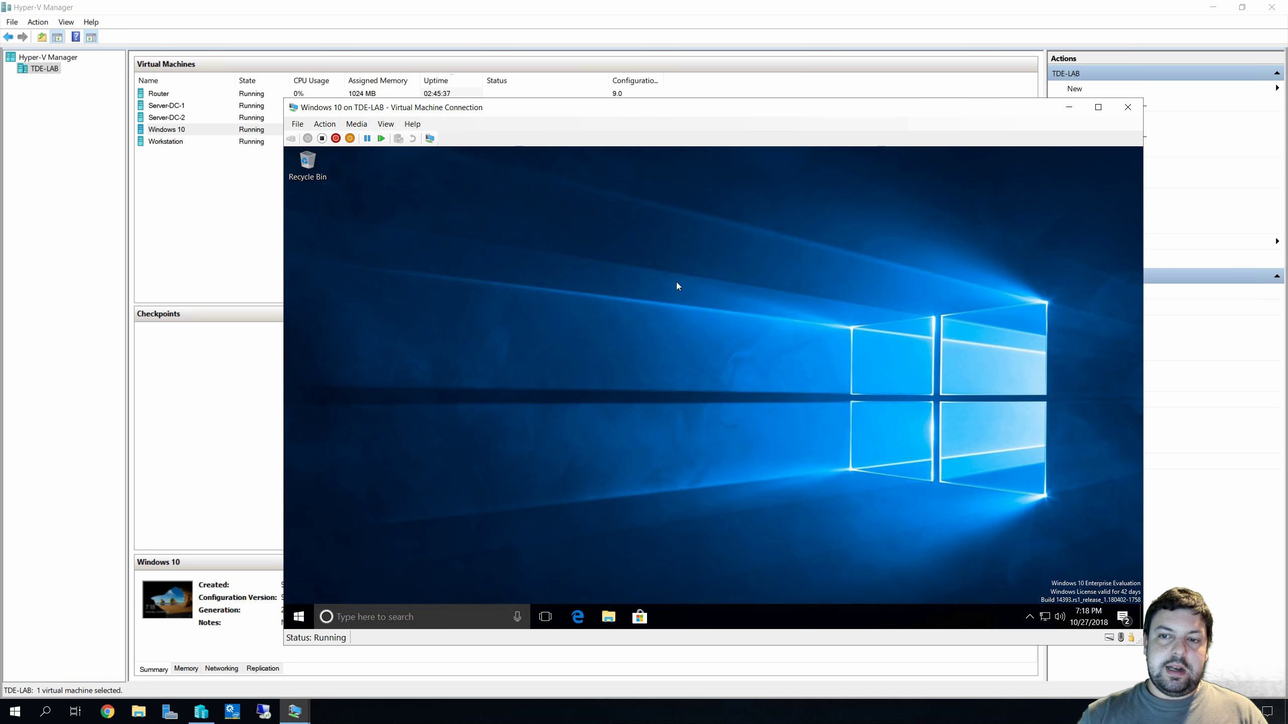
# Search the Start menu for 'control' and open Control Panel
pyautogui.click(307, 615)
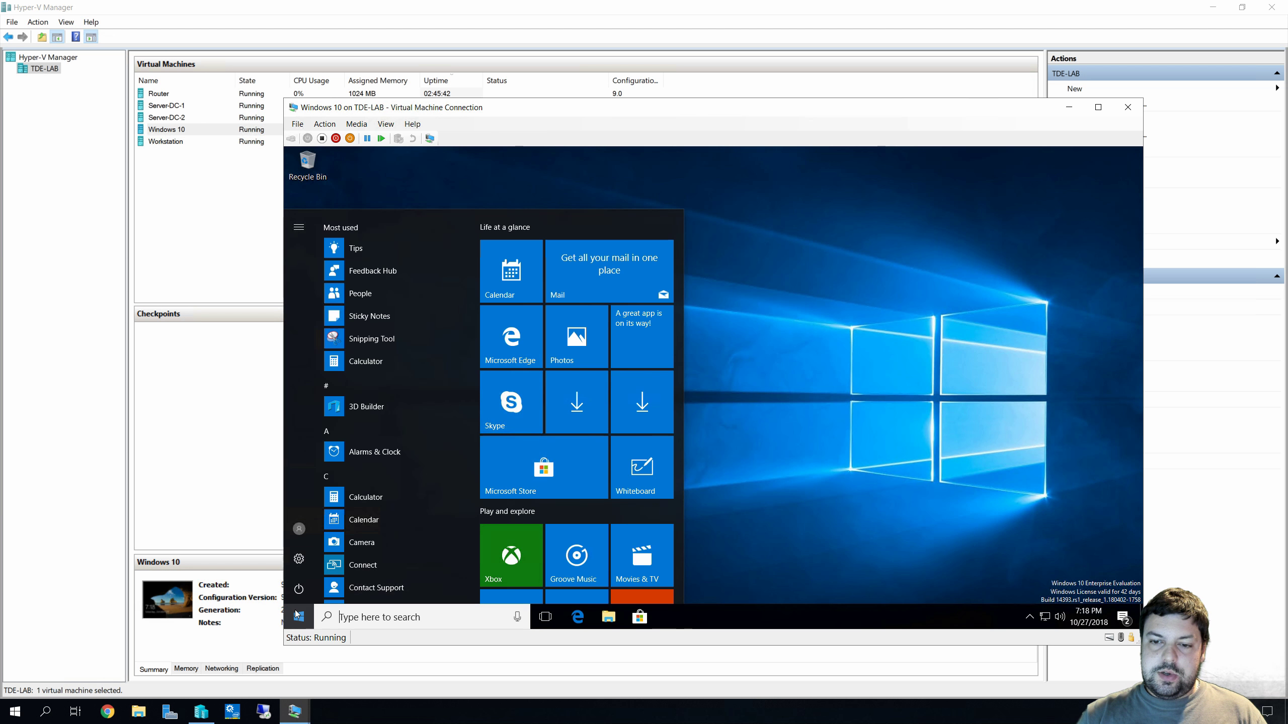
pyautogui.click(298, 615)
pyautogui.click(299, 615)
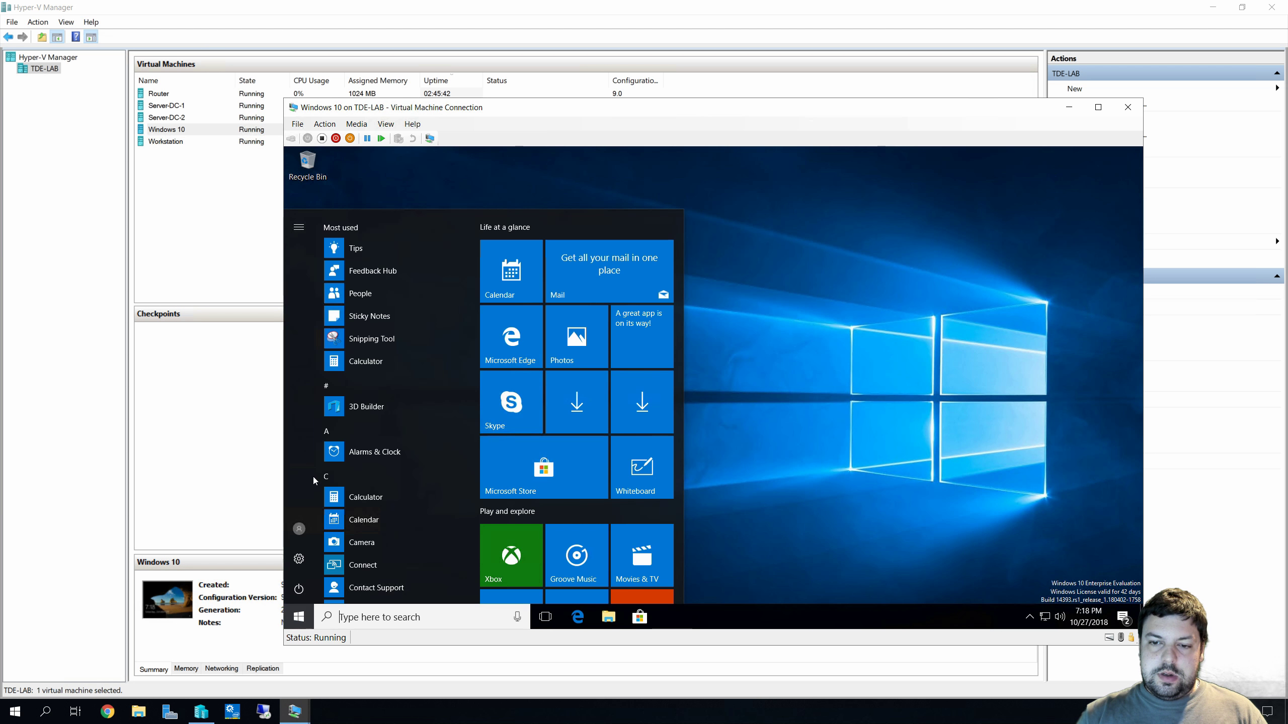
pyautogui.write('control')
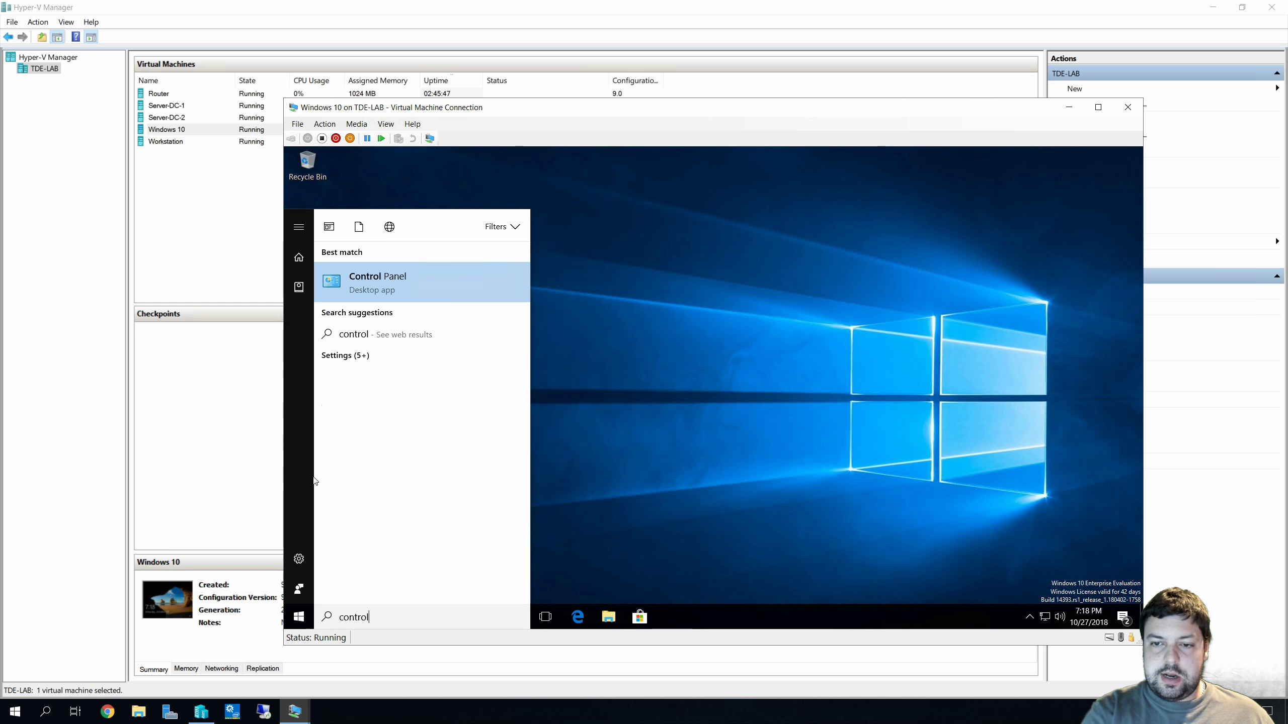
pyautogui.click(368, 284)
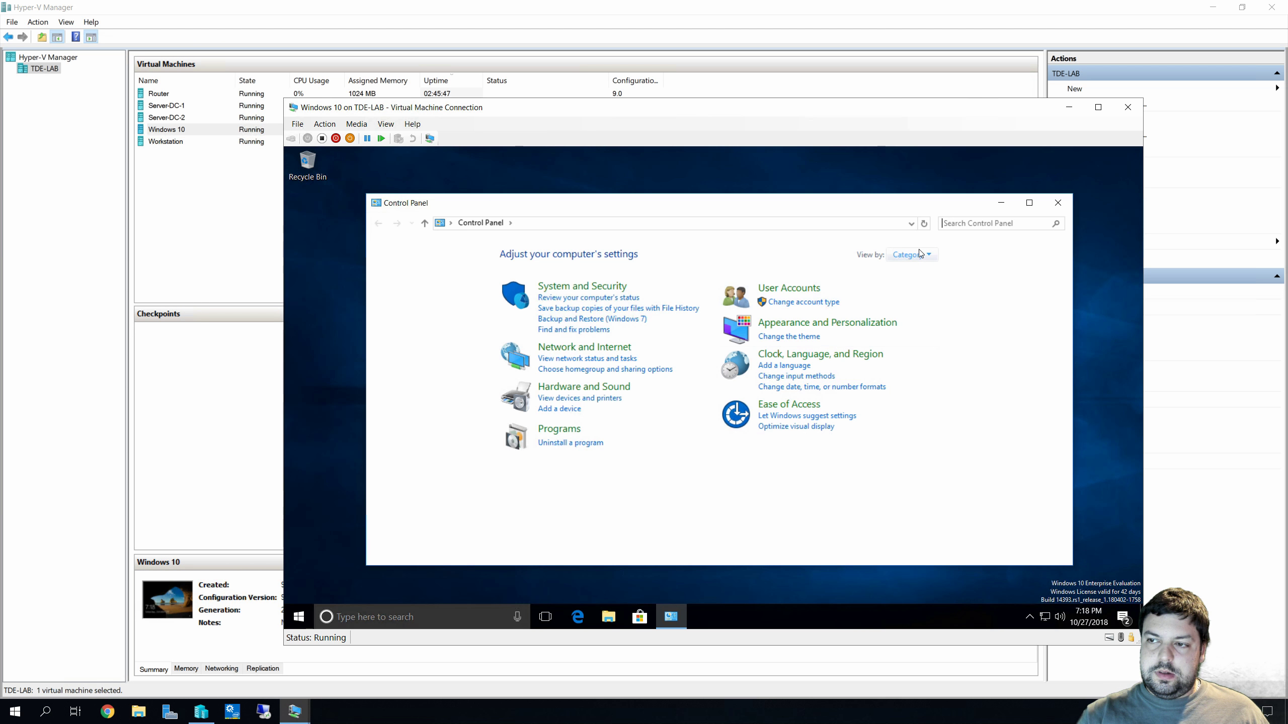
# View Control Panel items as small icons and open the System page
pyautogui.click(912, 254)
pyautogui.click(925, 303)
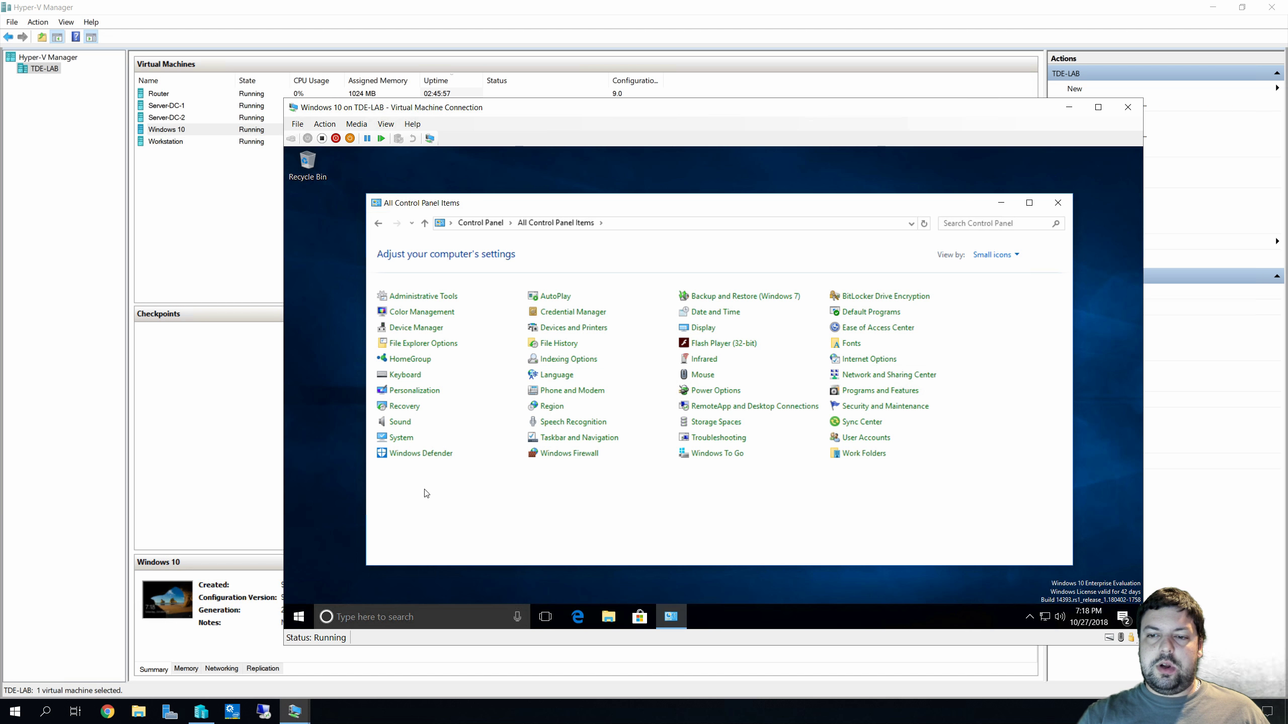
pyautogui.click(402, 439)
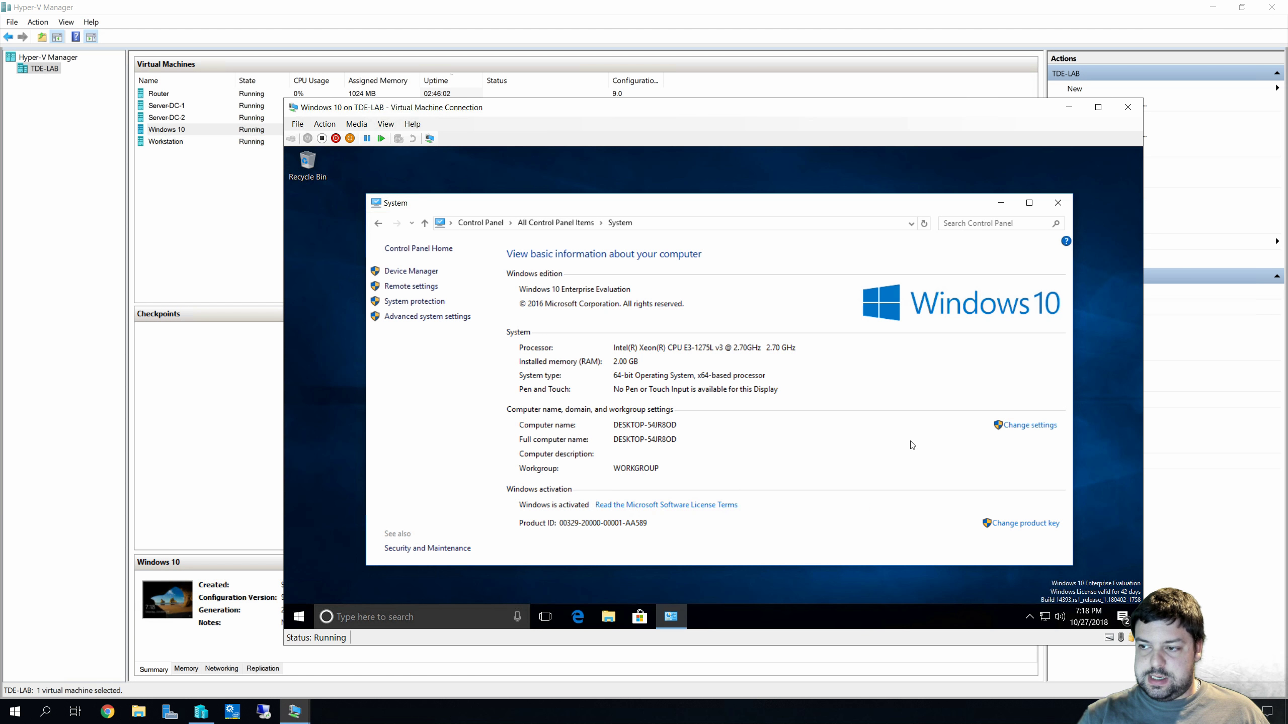
# Switch the computer from workgroup to Domain membership, entering tdelab.local, and confirm
pyautogui.click(1032, 427)
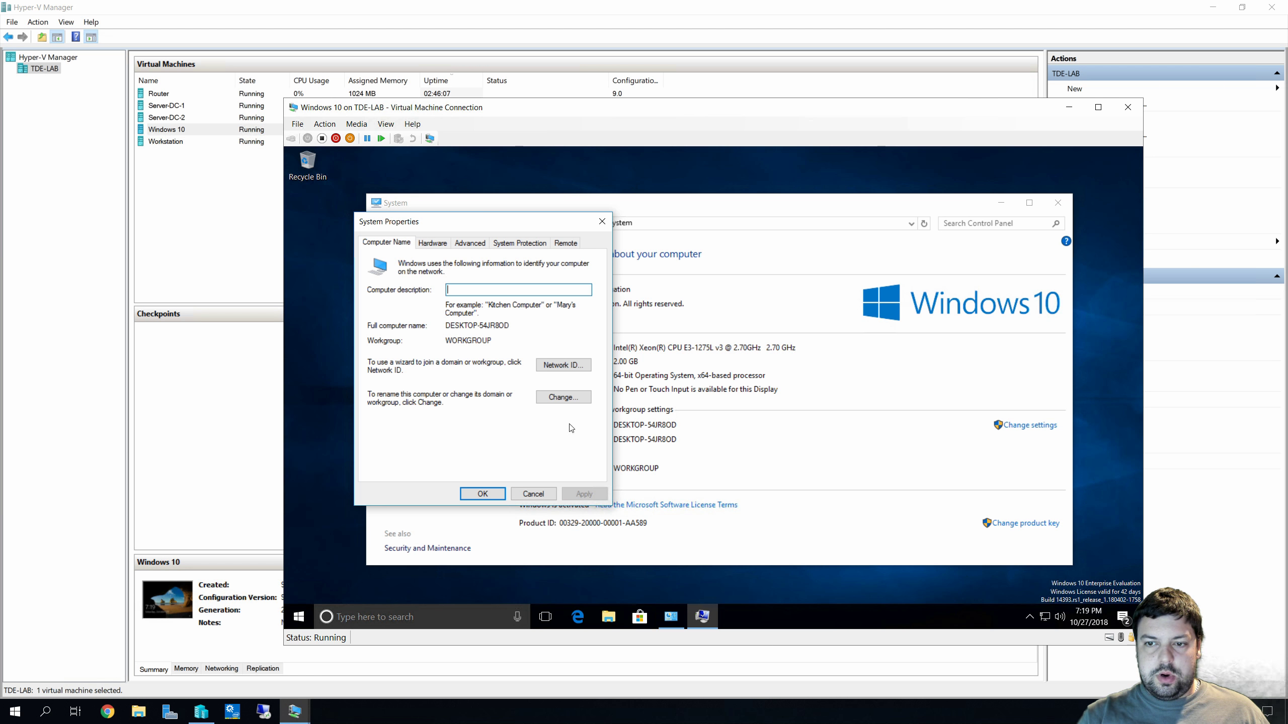
pyautogui.click(570, 399)
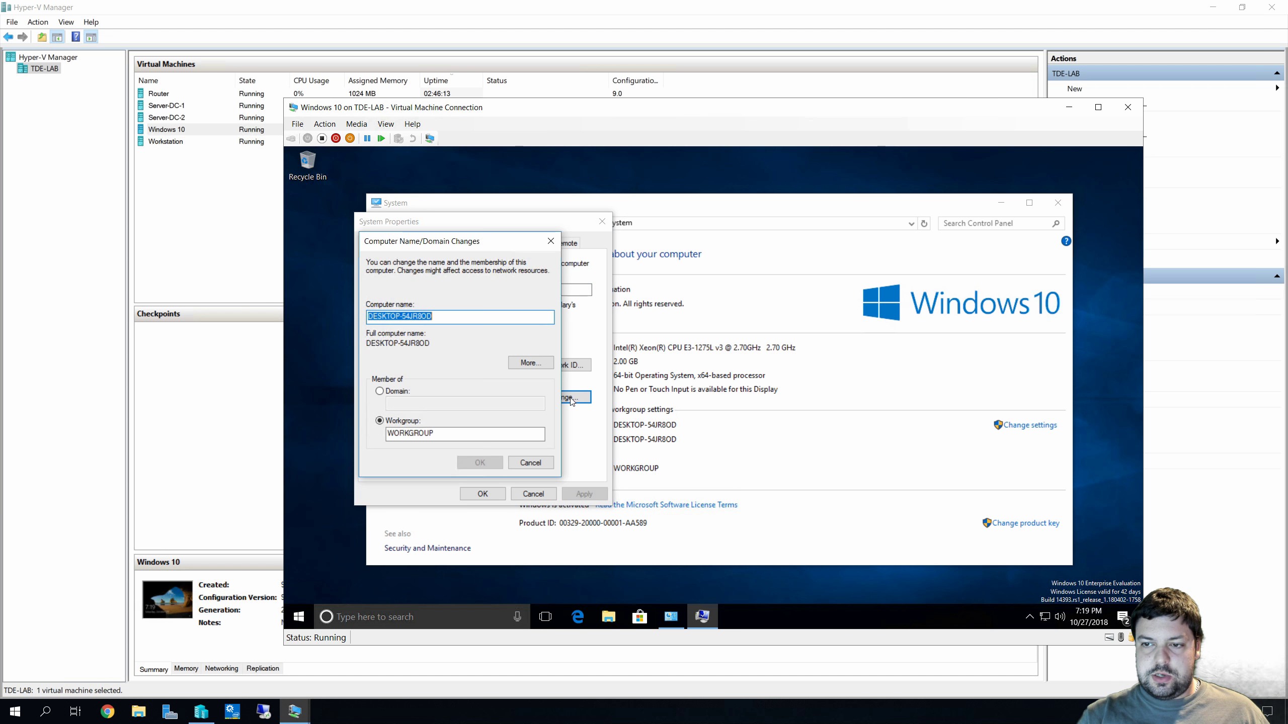
pyautogui.click(393, 393)
pyautogui.click(408, 402)
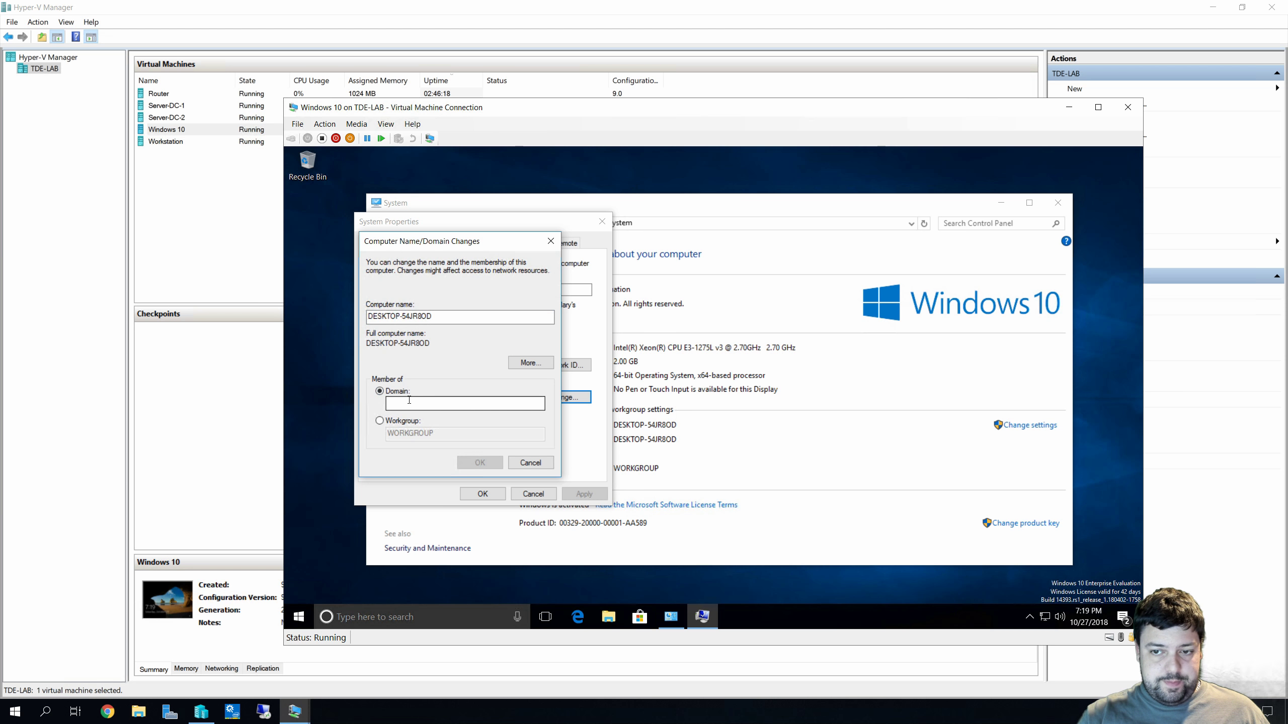
pyautogui.write('tde')
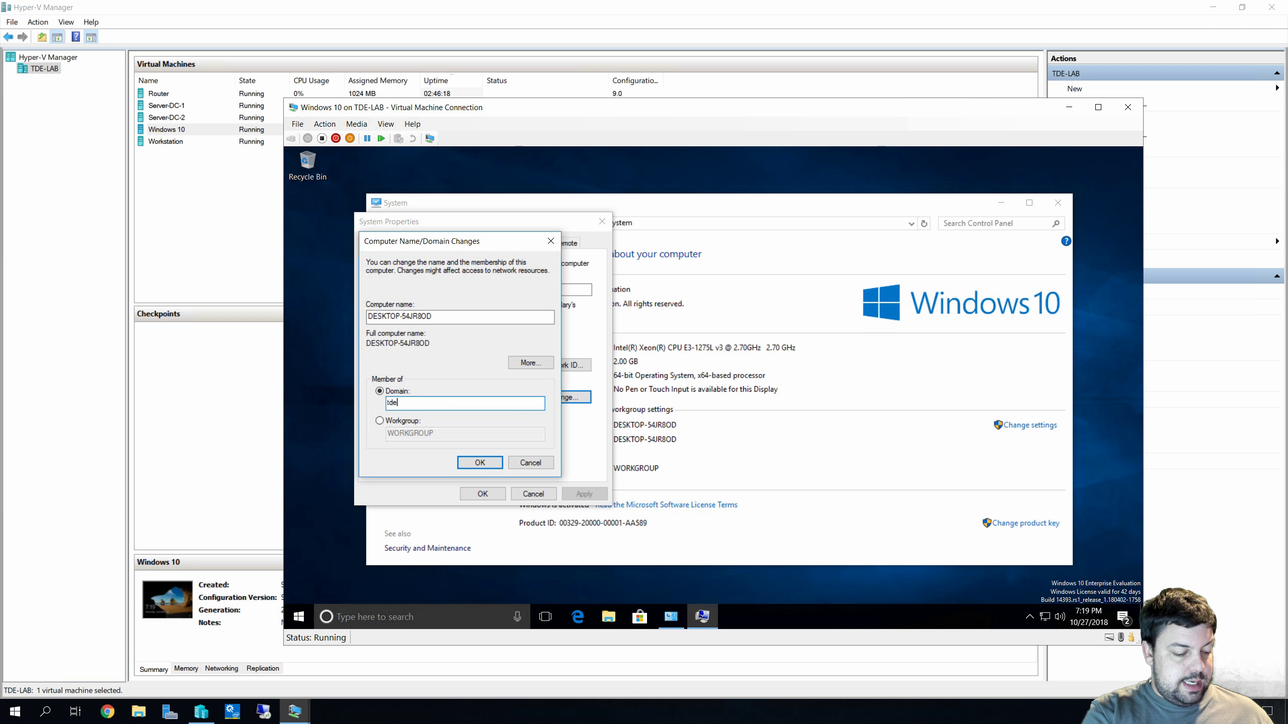
pyautogui.write('lab.local')
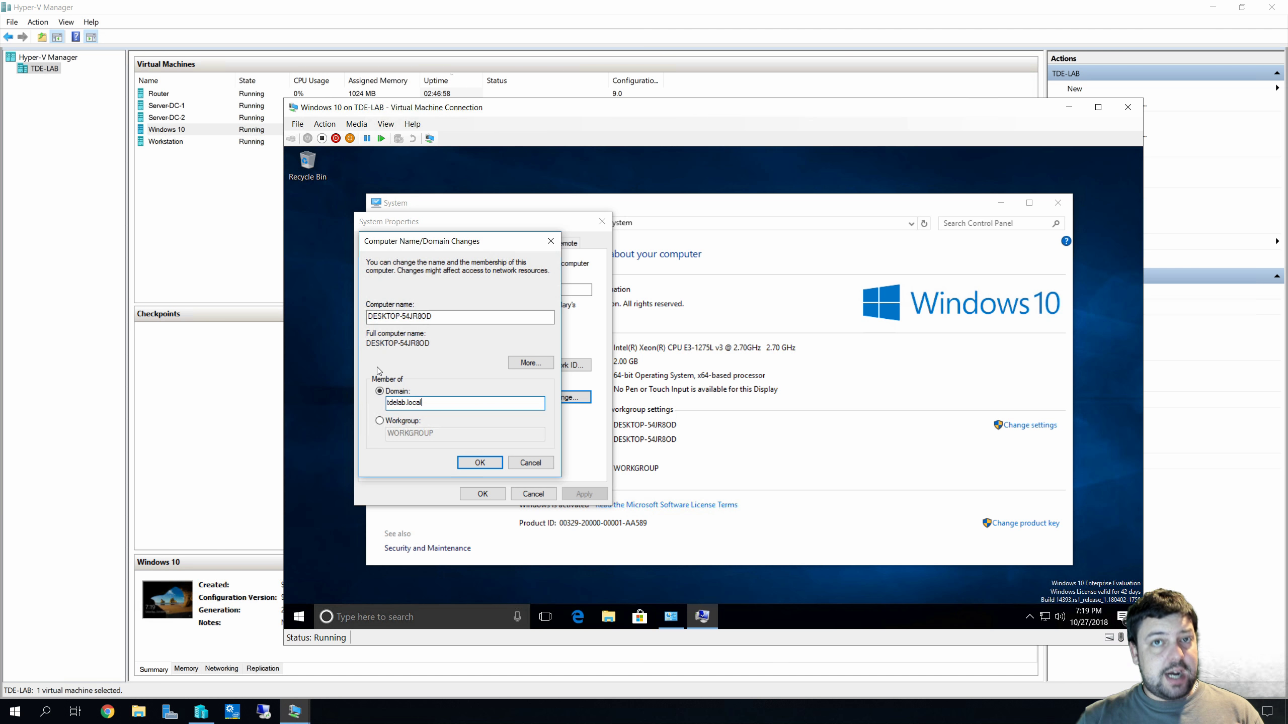
pyautogui.click(482, 462)
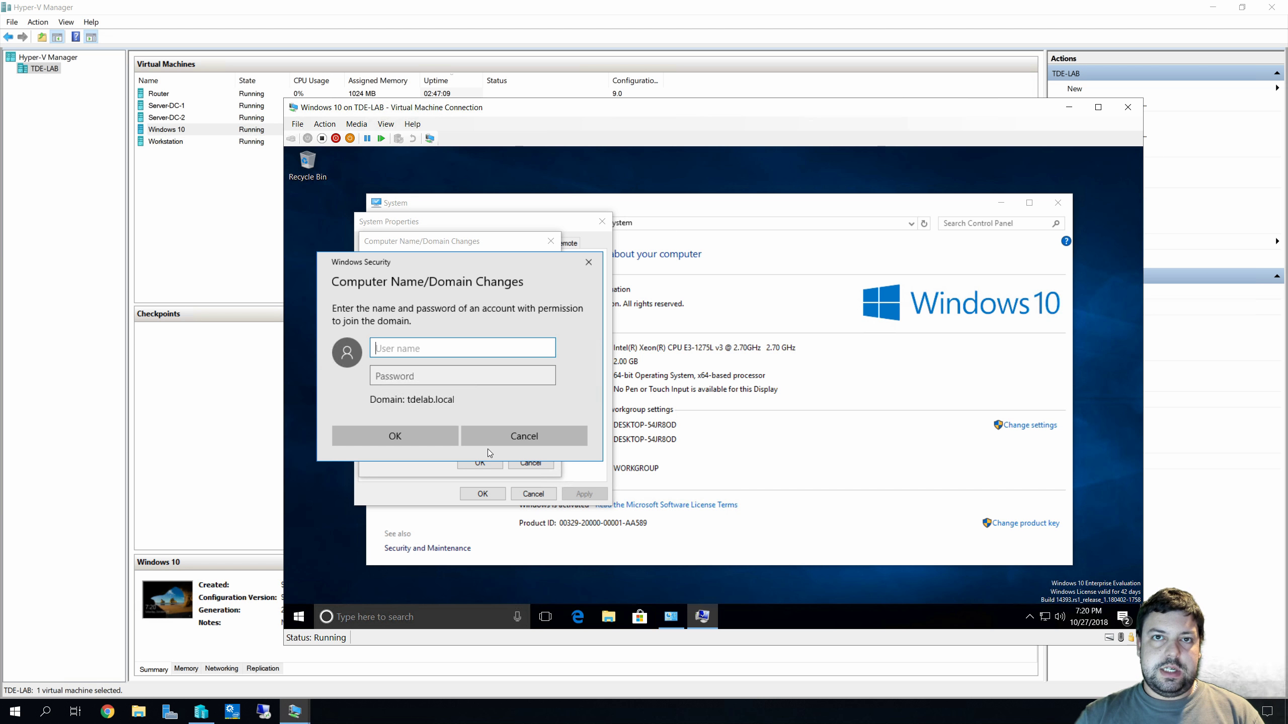
# Authorize the domain join with the Administrator account and its password
pyautogui.write('Administ')
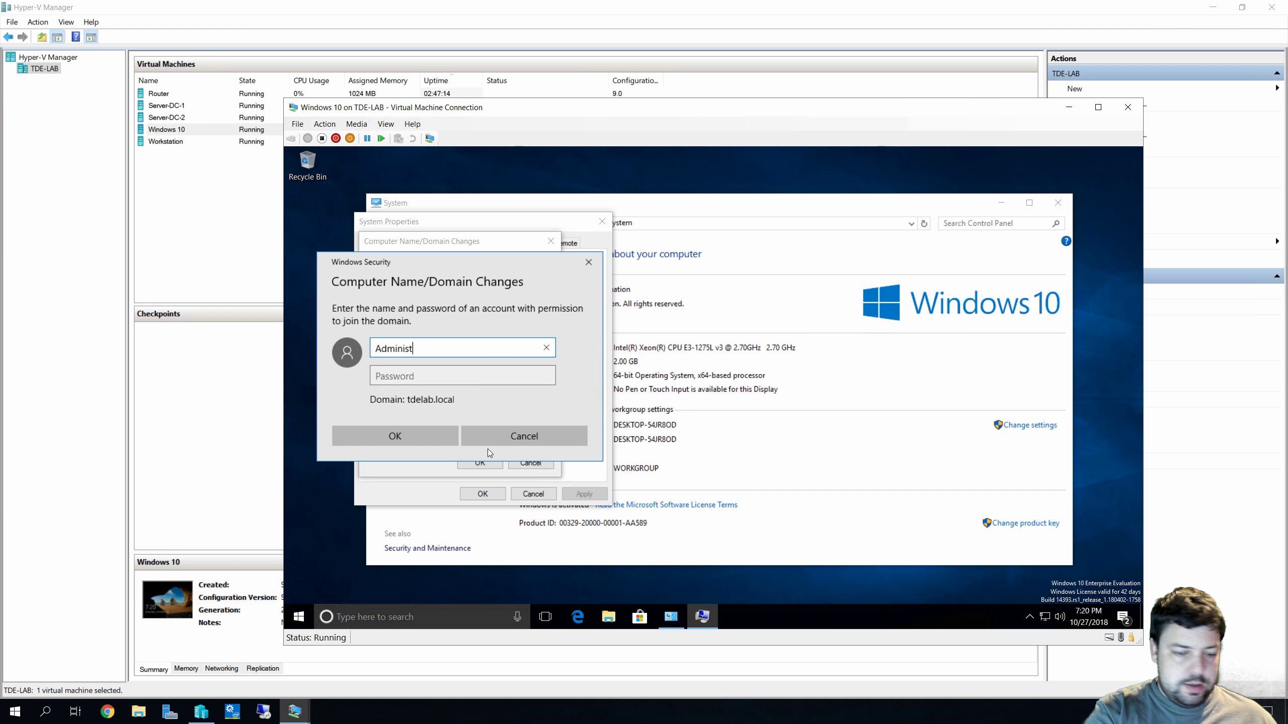
pyautogui.write('rator')
pyautogui.press('Tab')
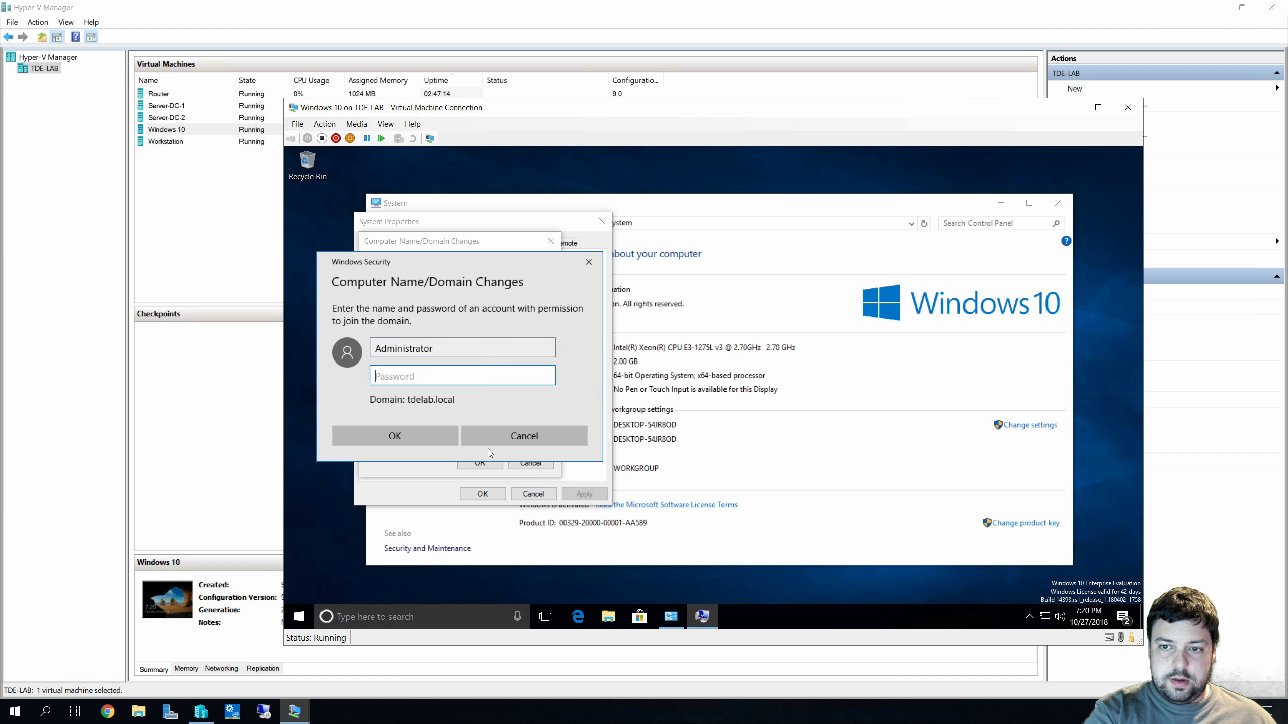
pyautogui.write('P@ssw0rd')
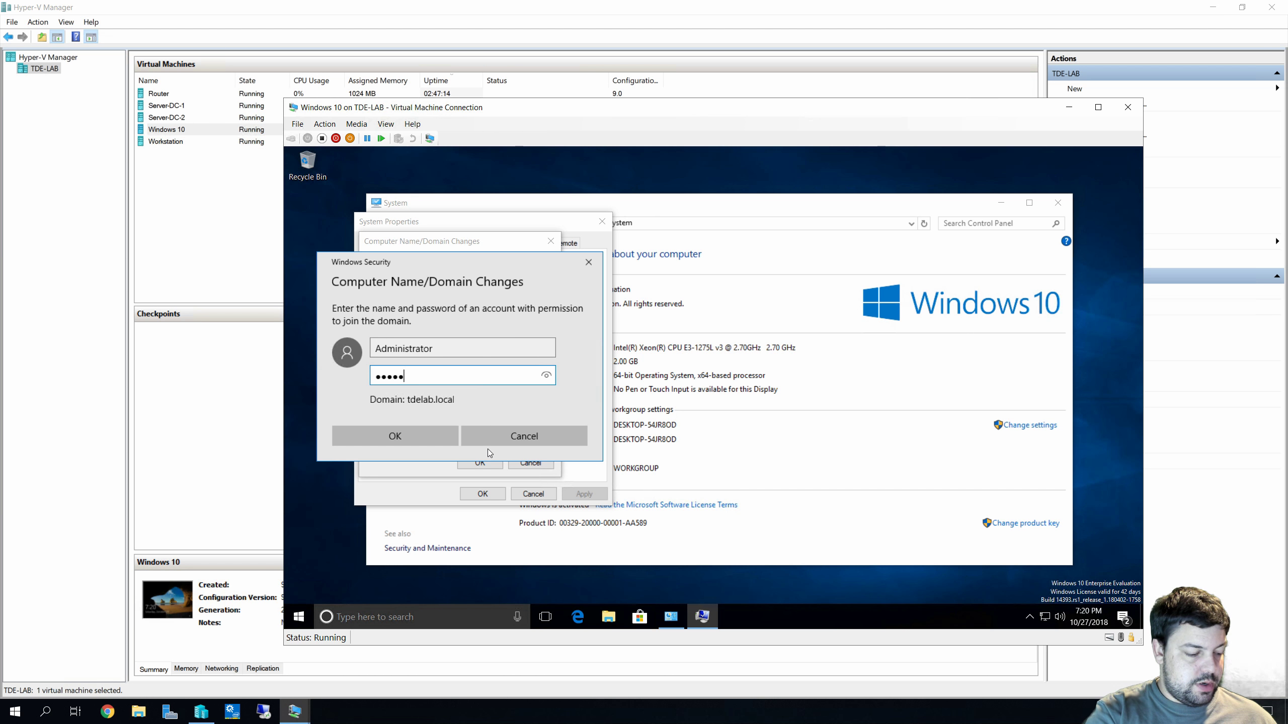
pyautogui.write('!')
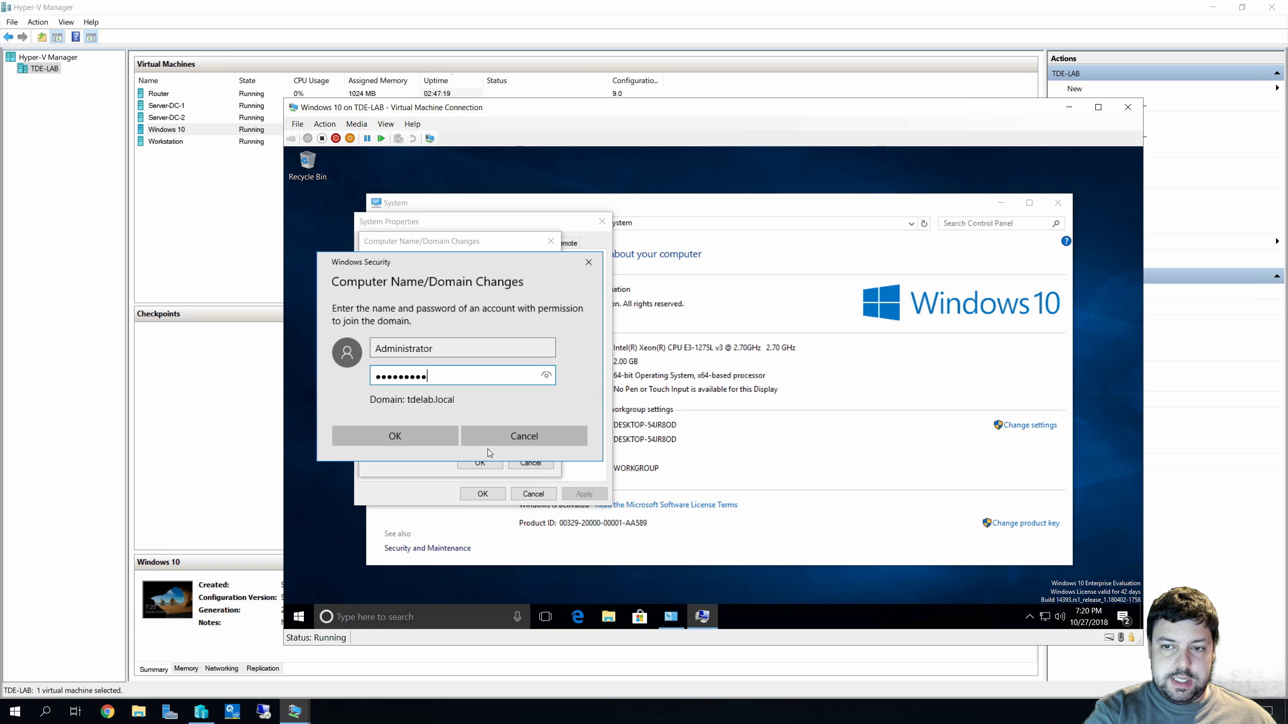
pyautogui.press('Return')
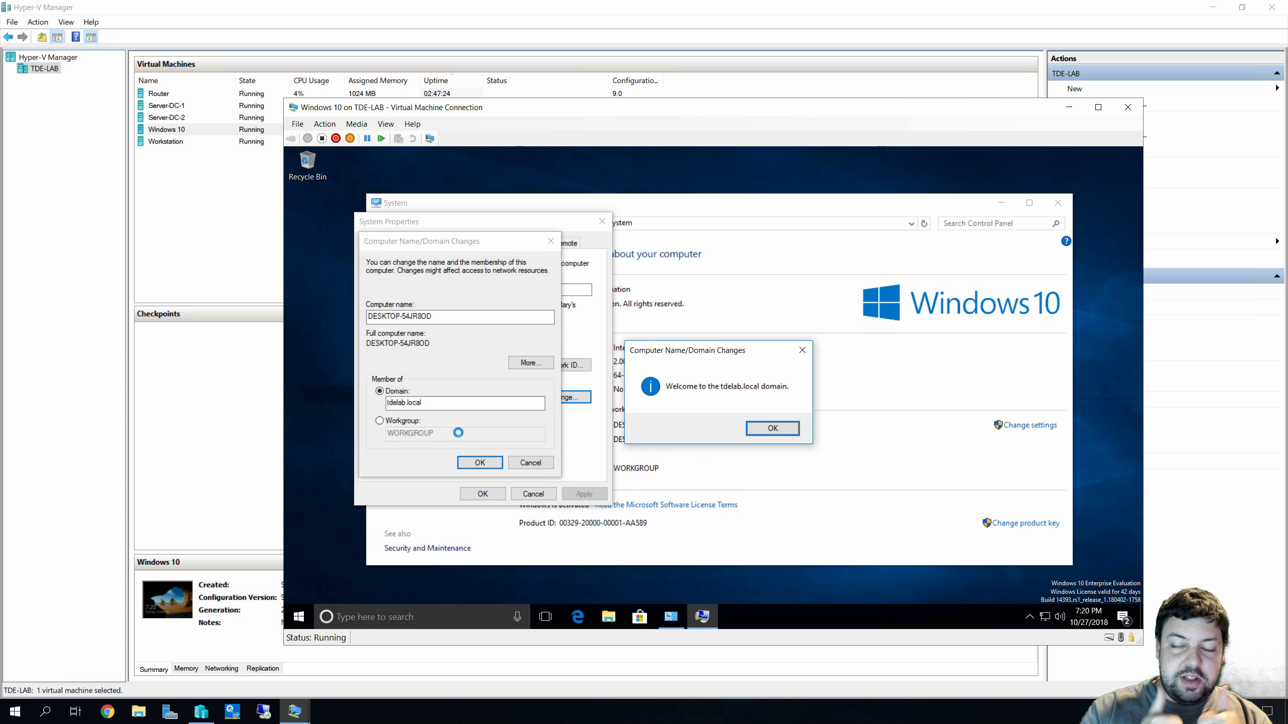
# Acknowledge the welcome and restart notices, close System Properties, and choose Restart Later
pyautogui.click(772, 429)
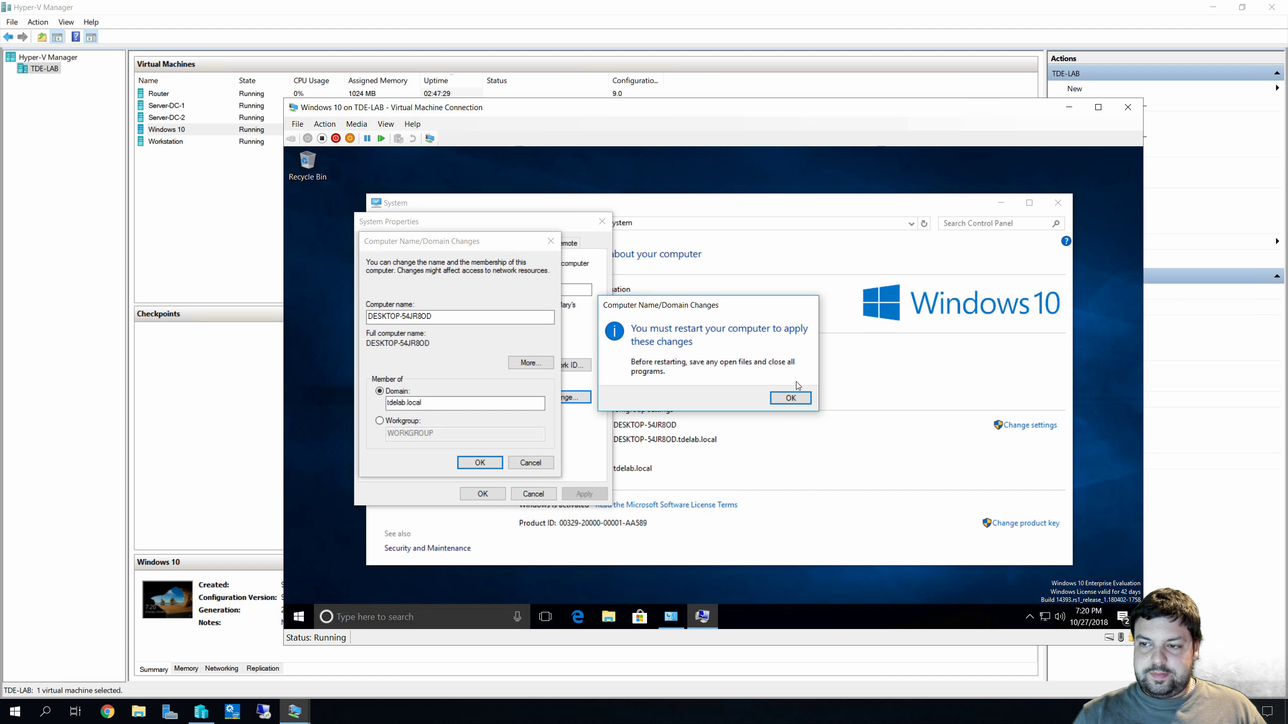
pyautogui.click(789, 398)
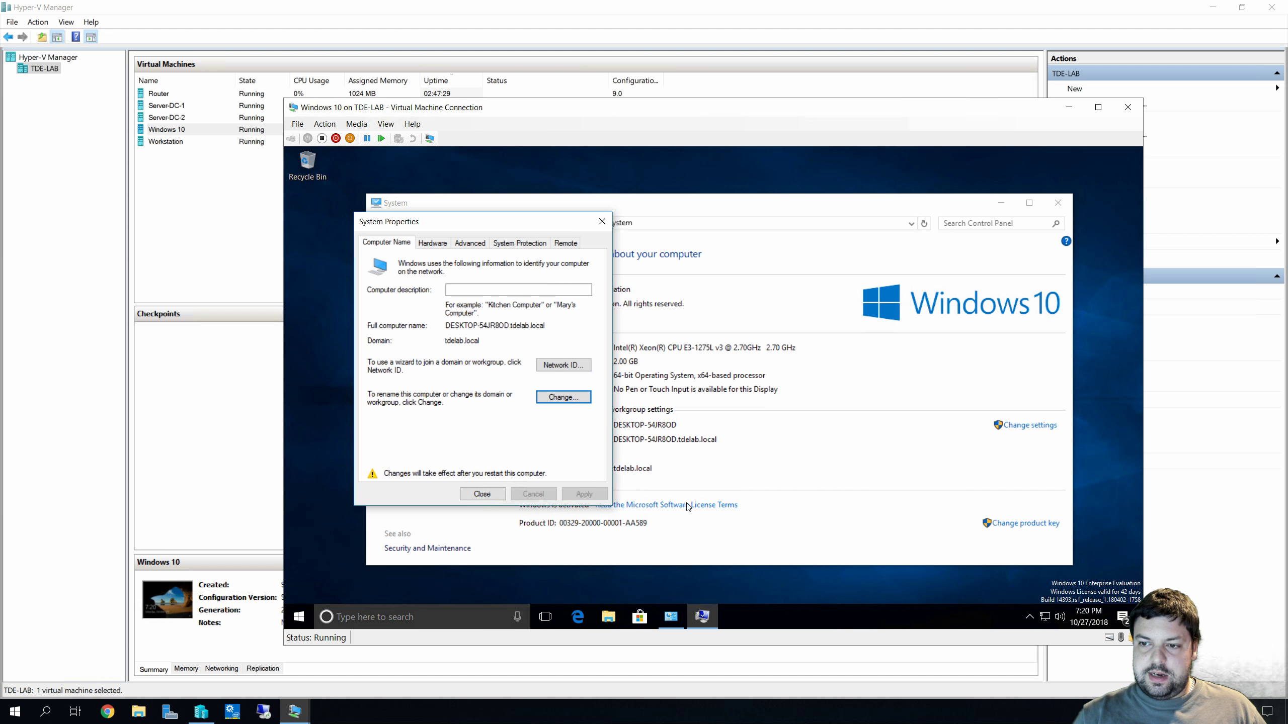
pyautogui.click(479, 493)
pyautogui.click(779, 394)
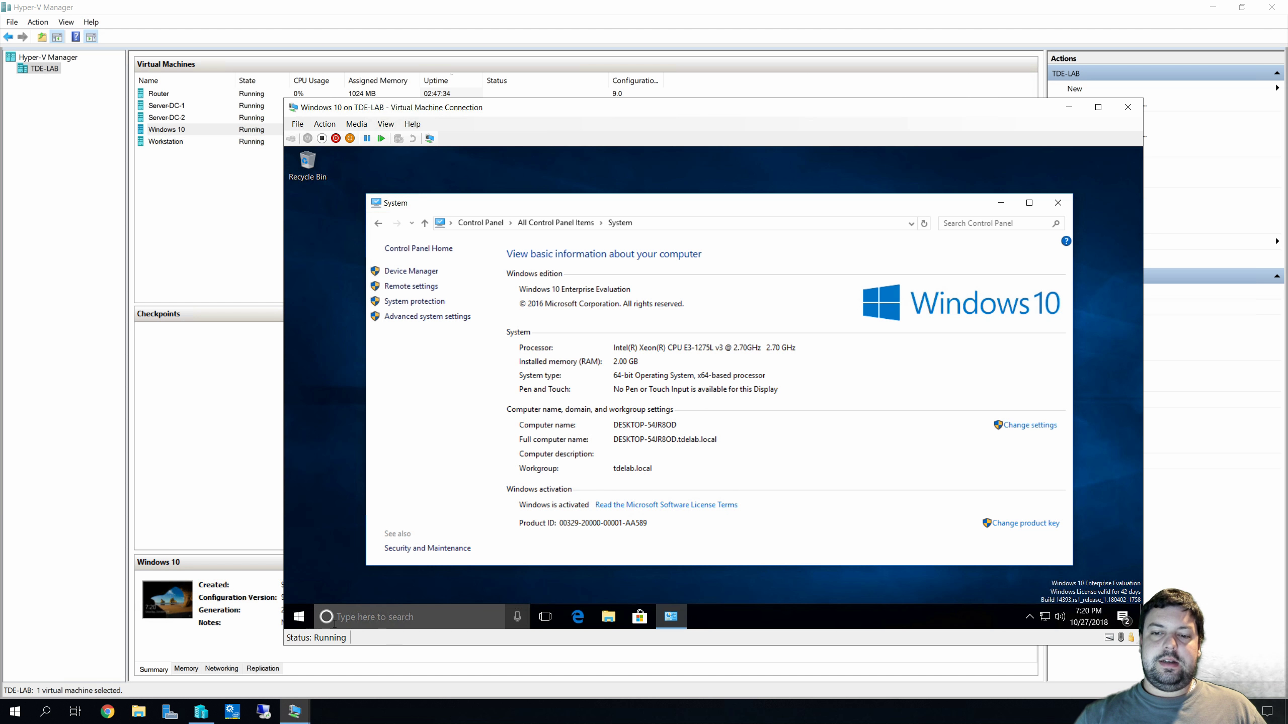
# Restart the Windows 10 VM from the Start menu's power options
pyautogui.click(296, 625)
pyautogui.click(299, 589)
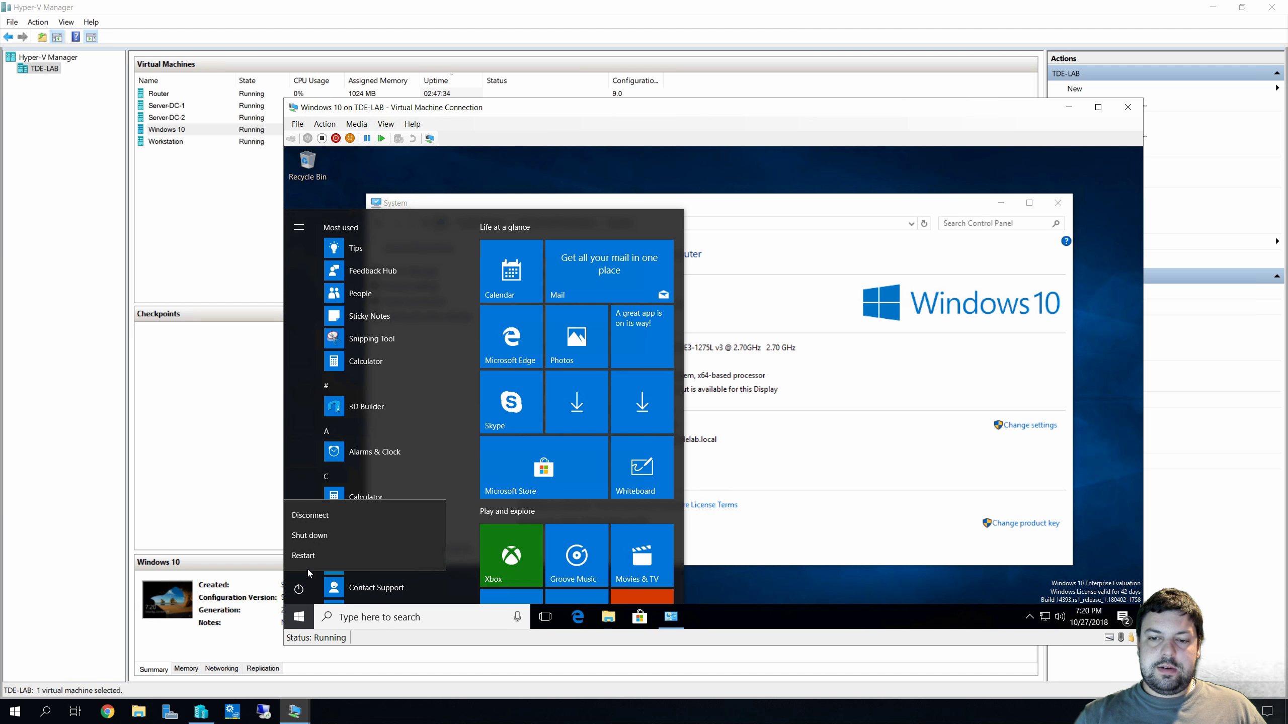
pyautogui.click(316, 555)
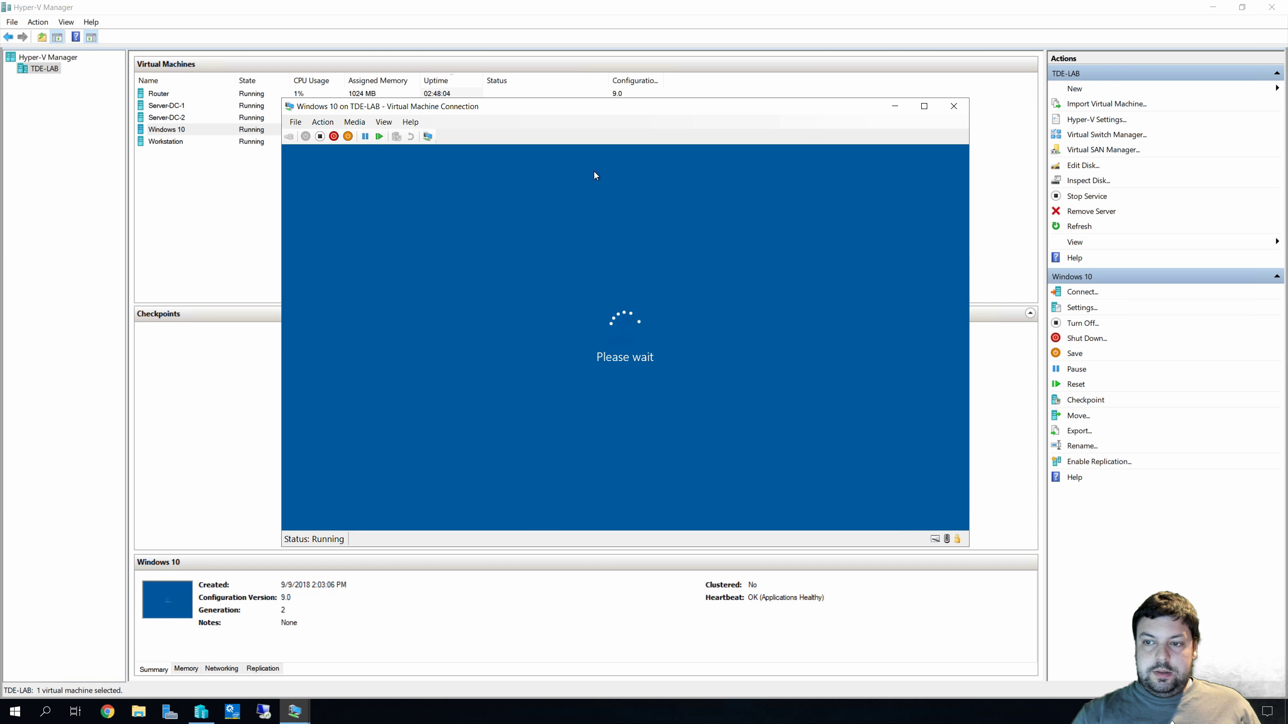
# Reposition the Windows 10 VM connection window on screen while it restarts
pyautogui.moveTo(591, 113); pyautogui.dragTo(784, 64)
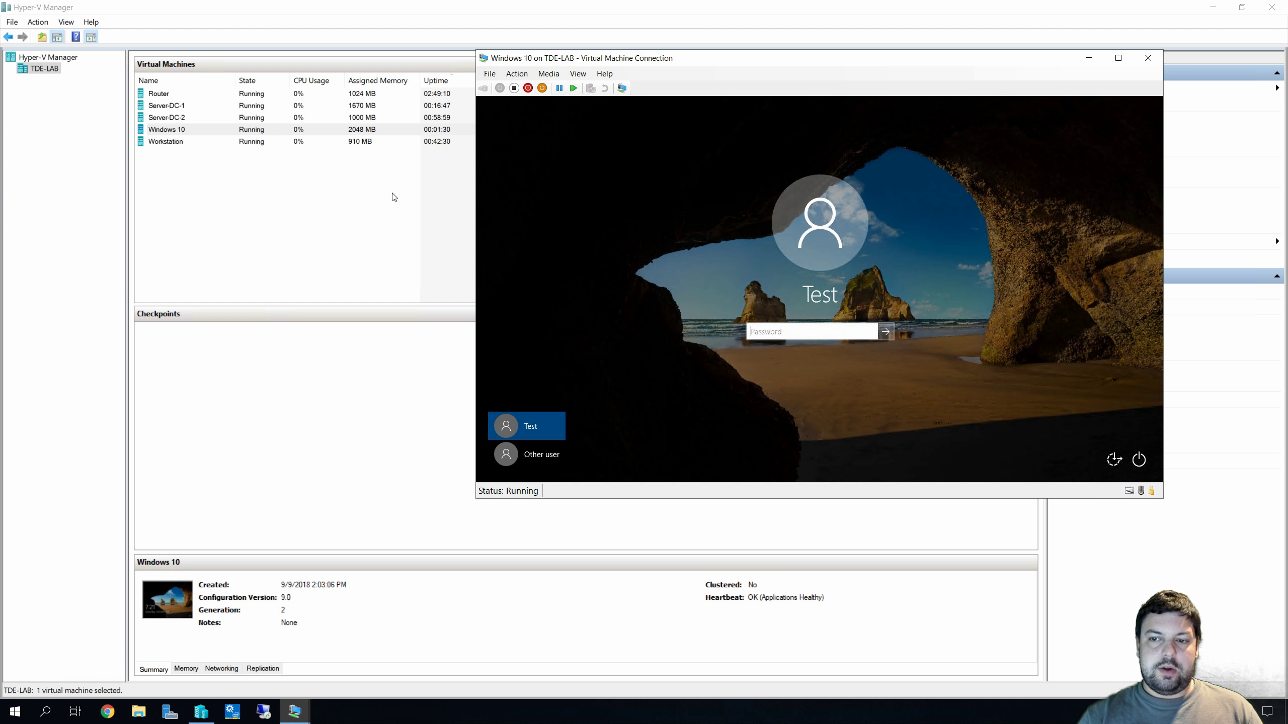
# Enter the domain user's credentials under Other user, retyping the password when prompted
pyautogui.click(515, 460)
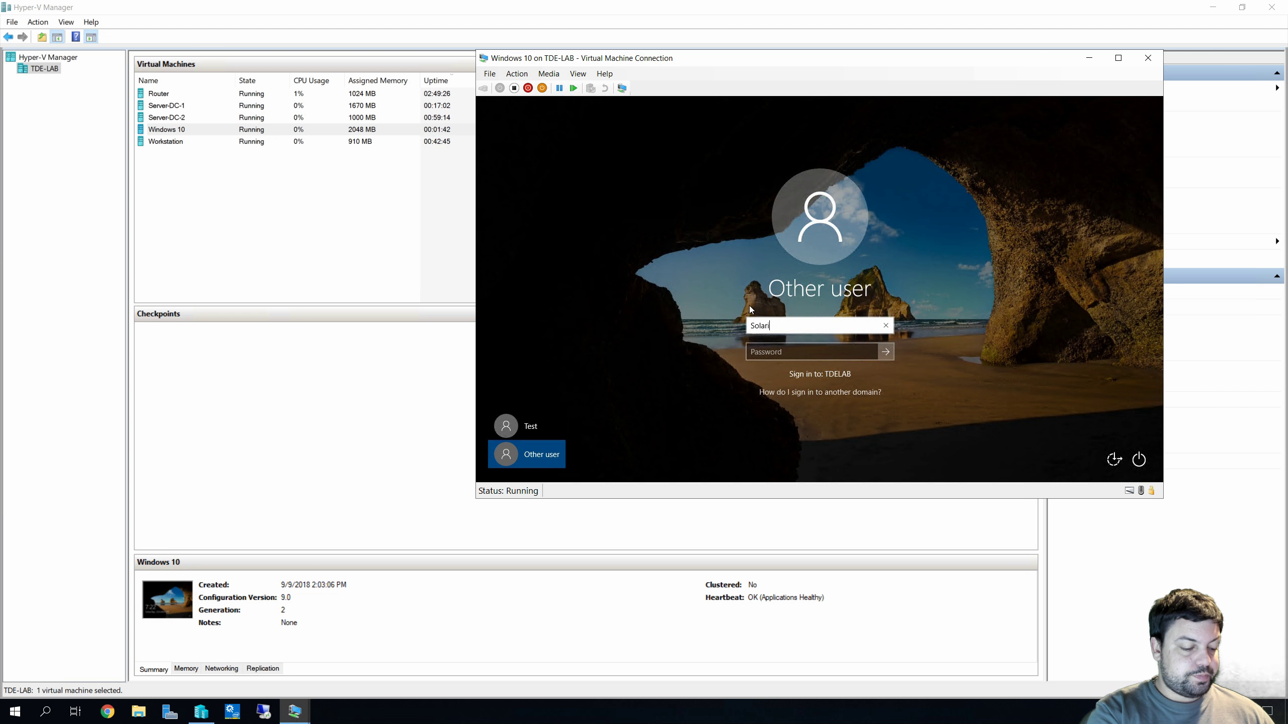
pyautogui.press('Tab')
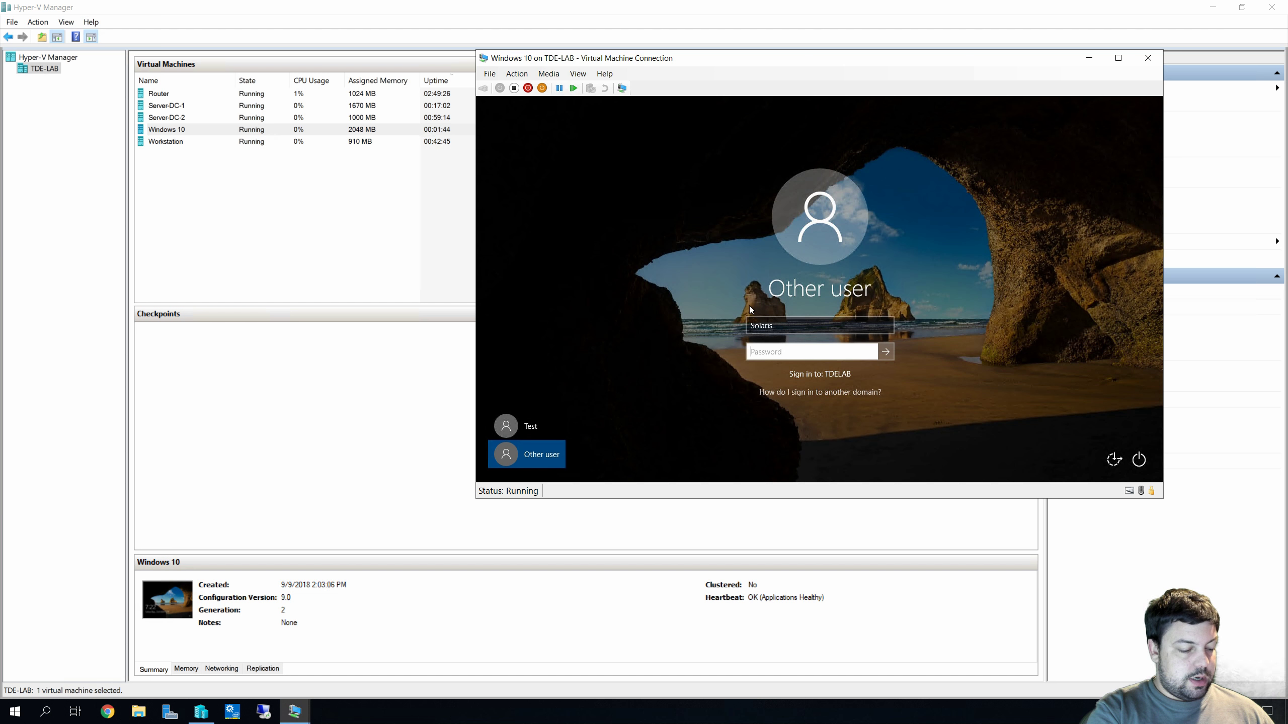
pyautogui.write('••••••••')
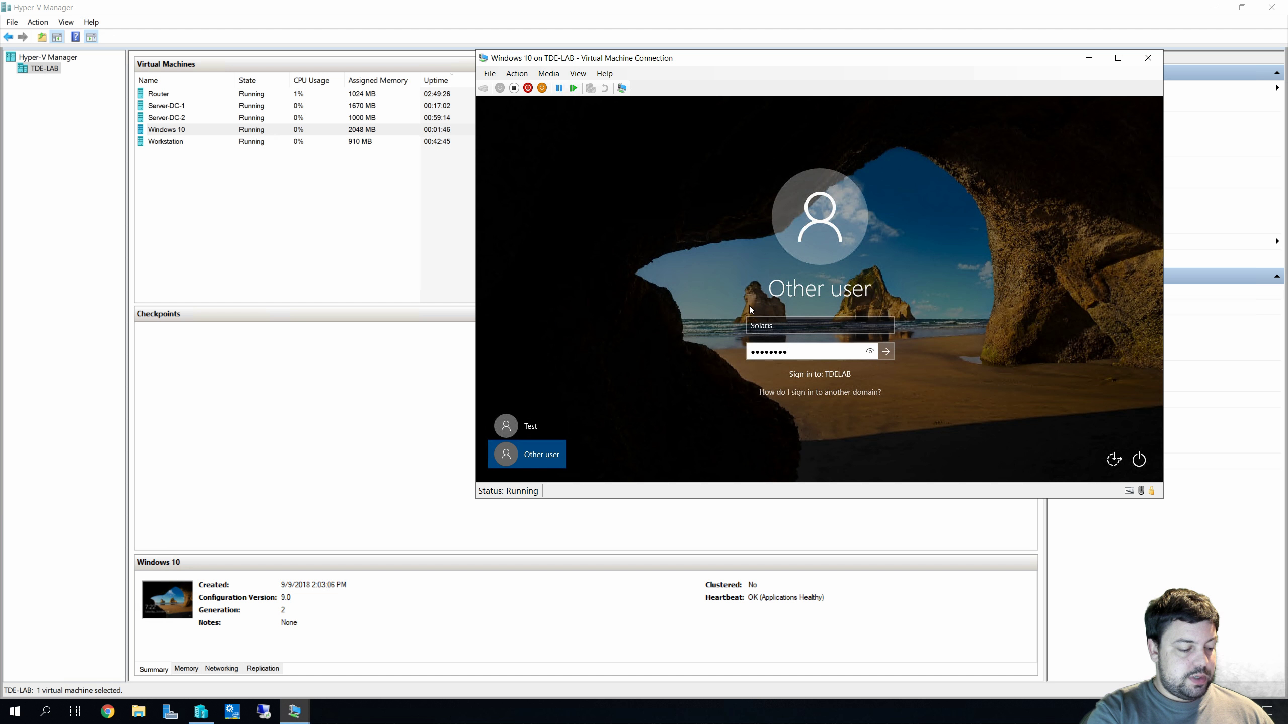
pyautogui.write('••')
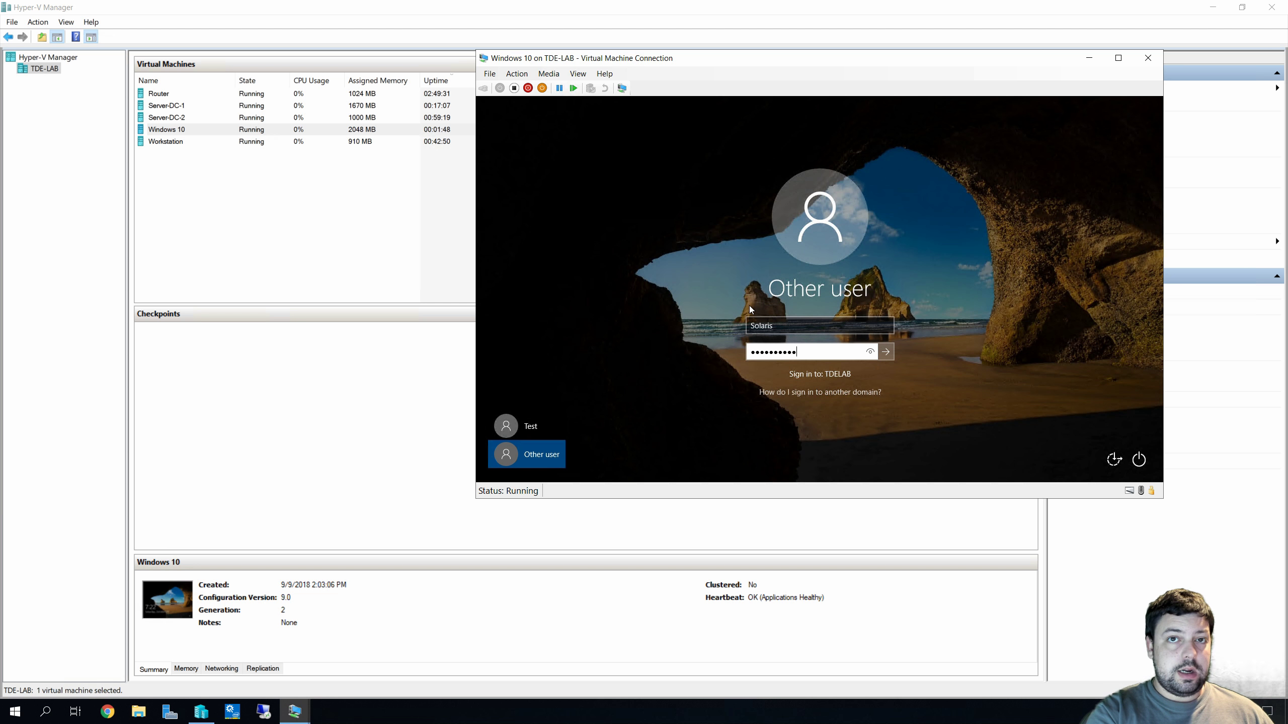
pyautogui.press('Return')
pyautogui.press('Return')
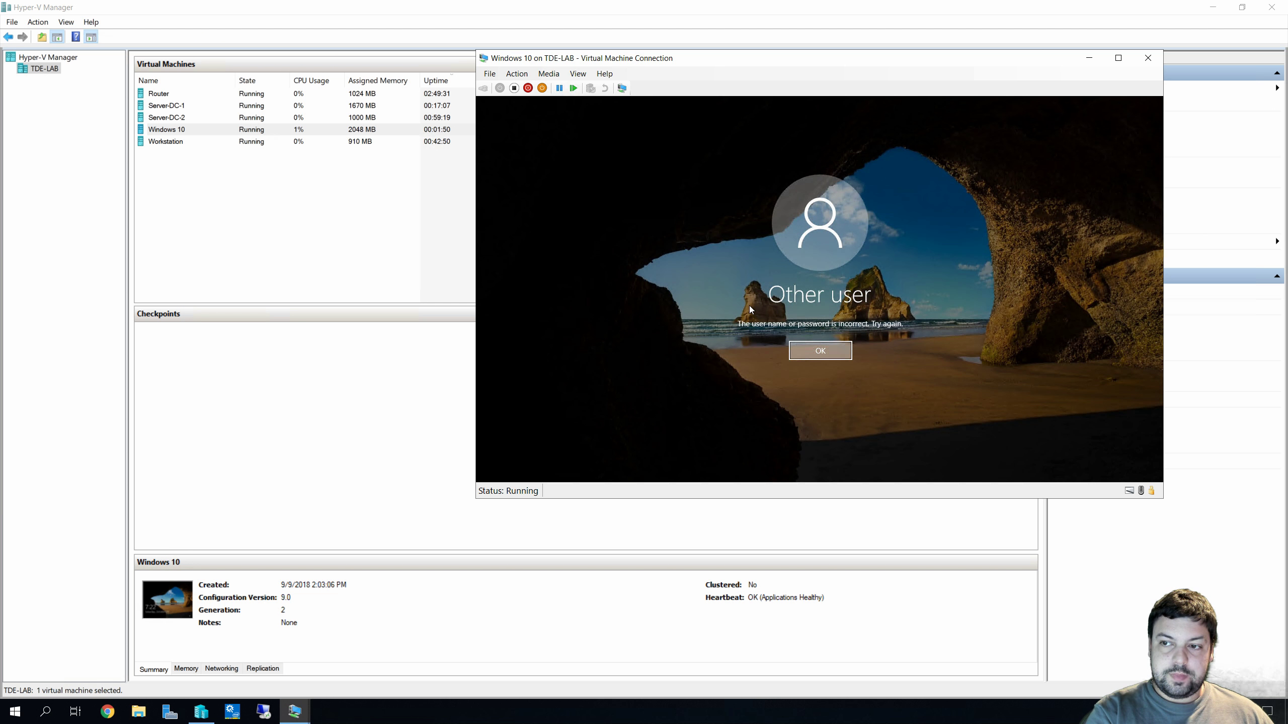
pyautogui.write('••••••••')
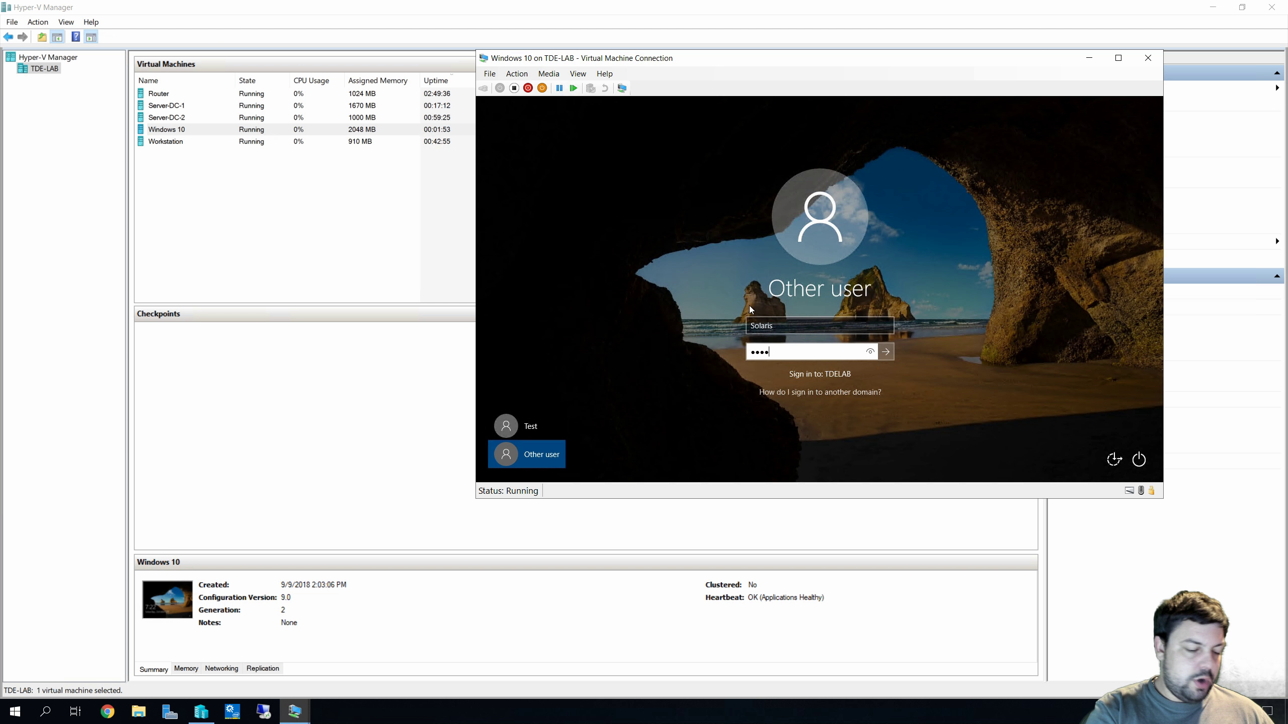
pyautogui.write('••')
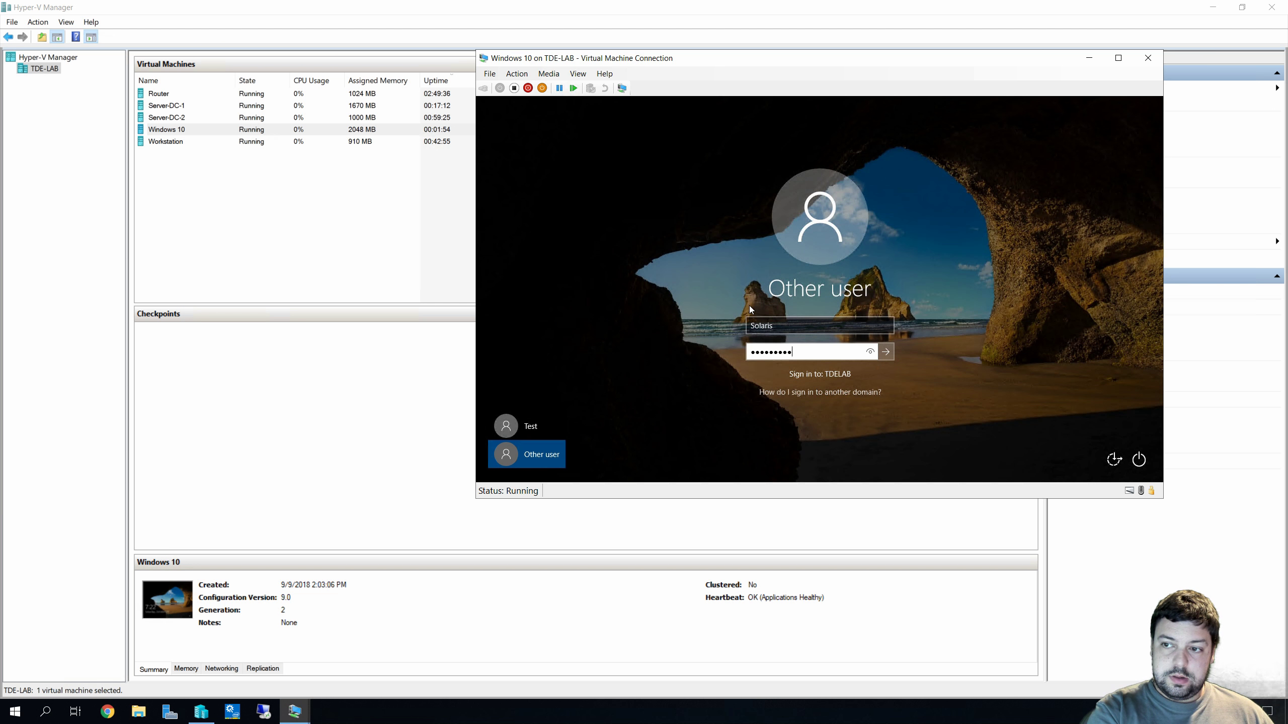
pyautogui.press('Return')
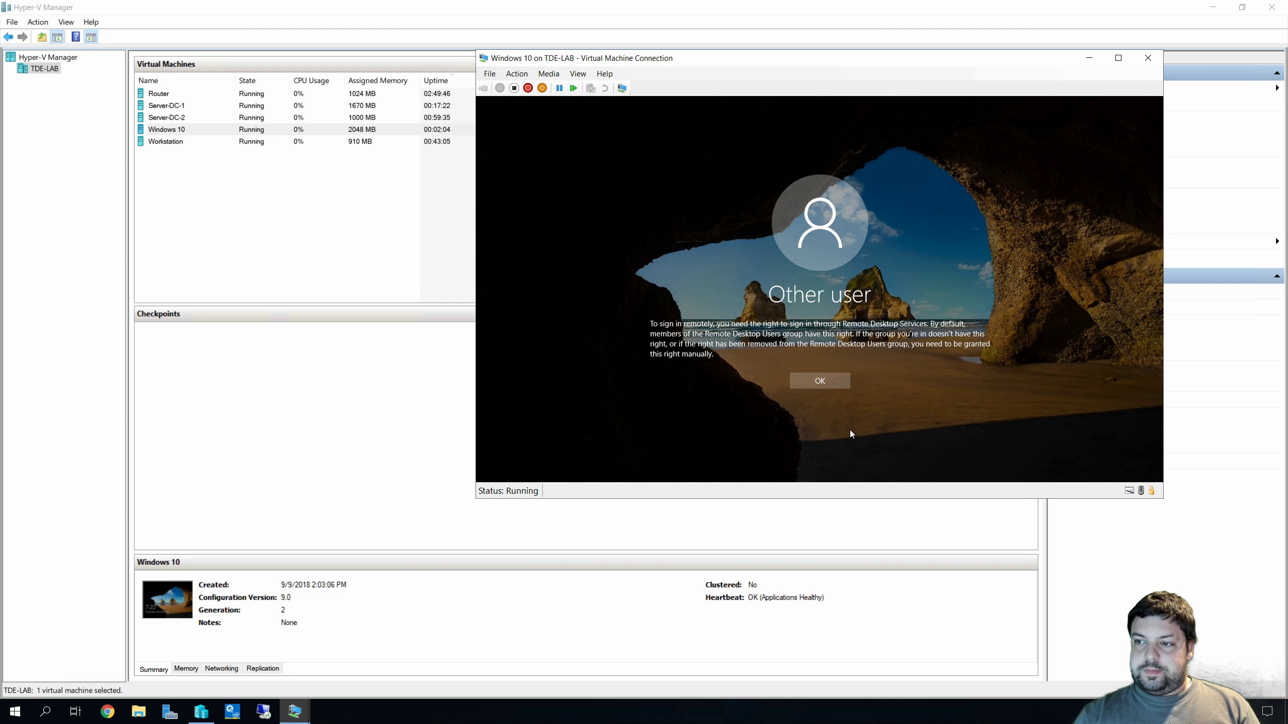
# Dismiss the Remote Desktop sign-in rights message and resubmit the password
pyautogui.click(823, 380)
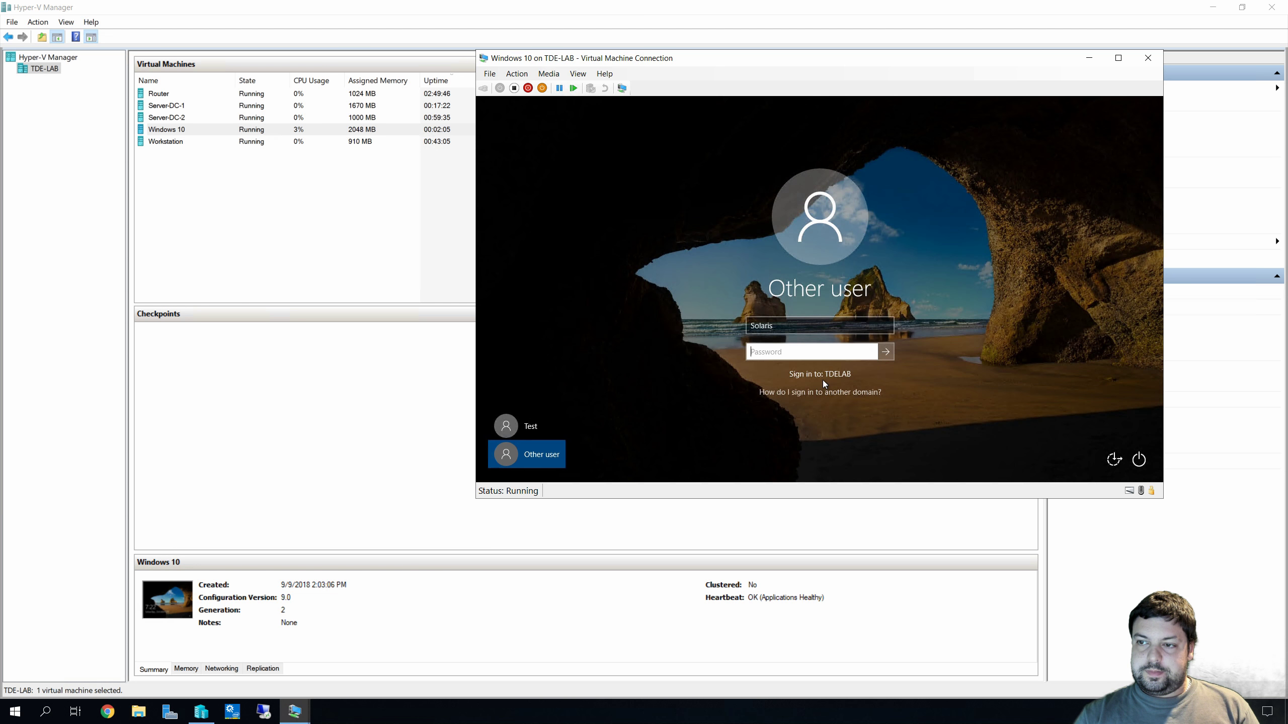
pyautogui.click(754, 330)
pyautogui.click(778, 352)
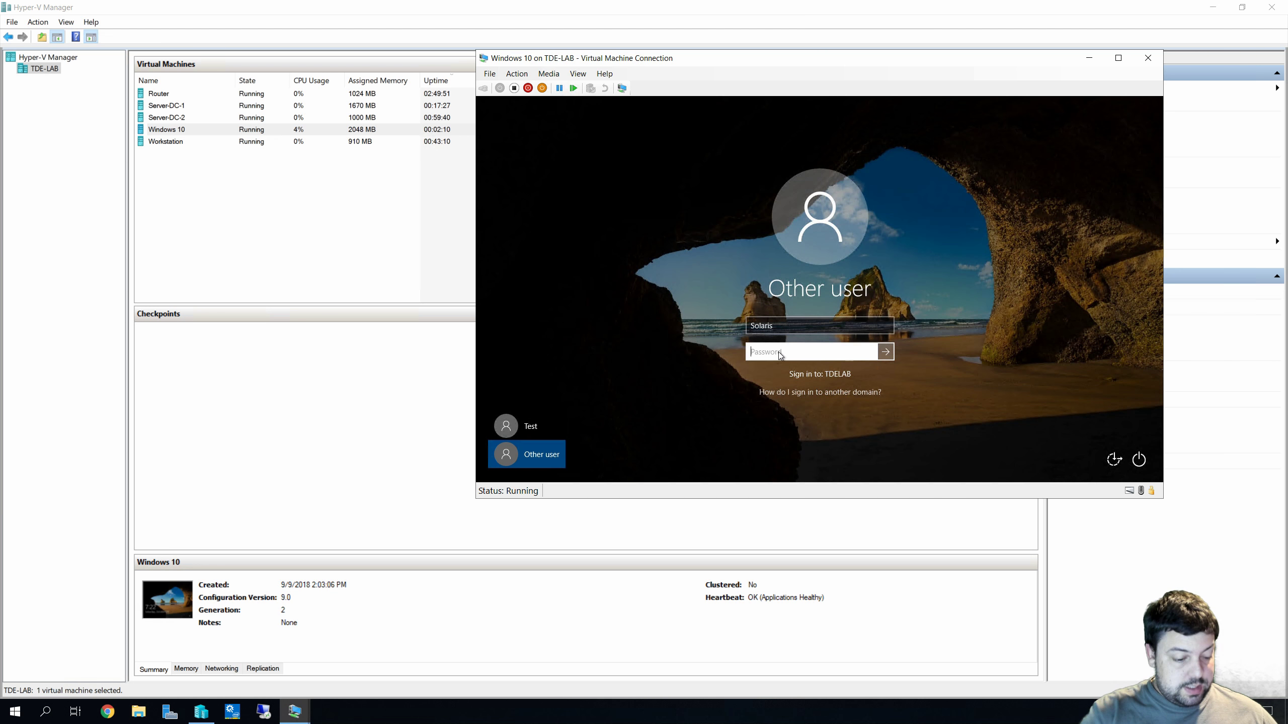
pyautogui.write('••••••••')
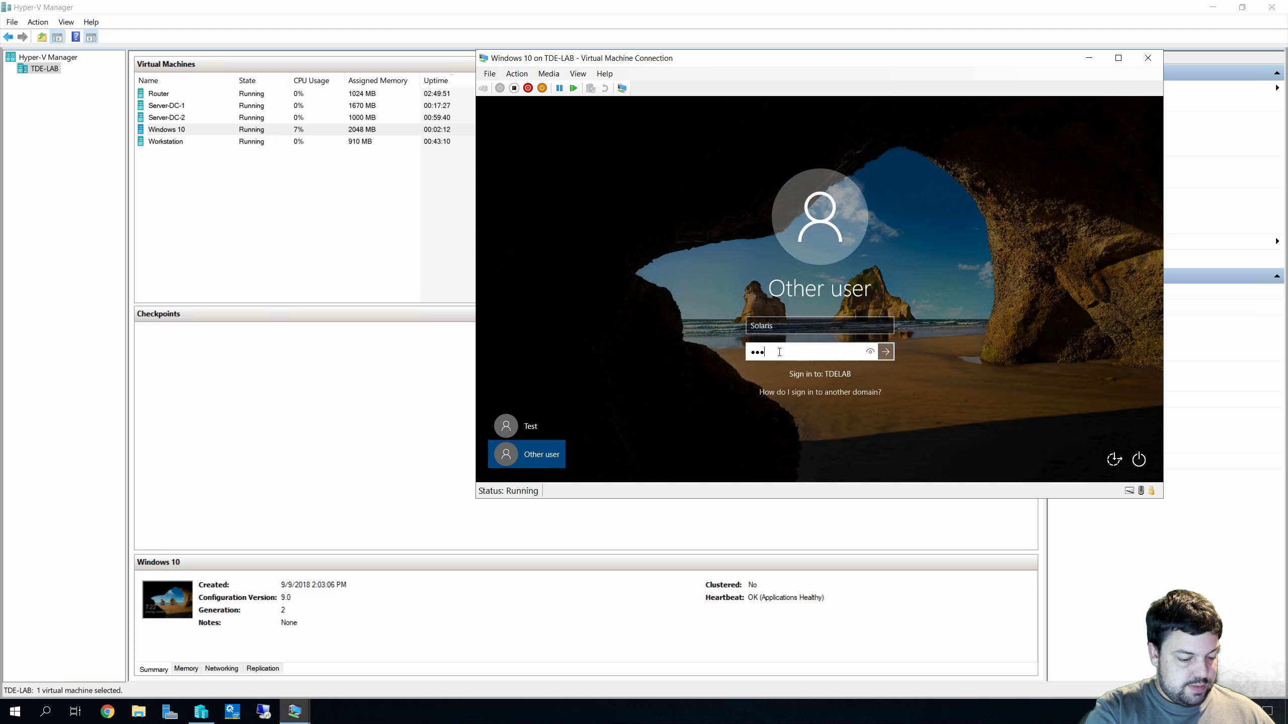
pyautogui.write('•')
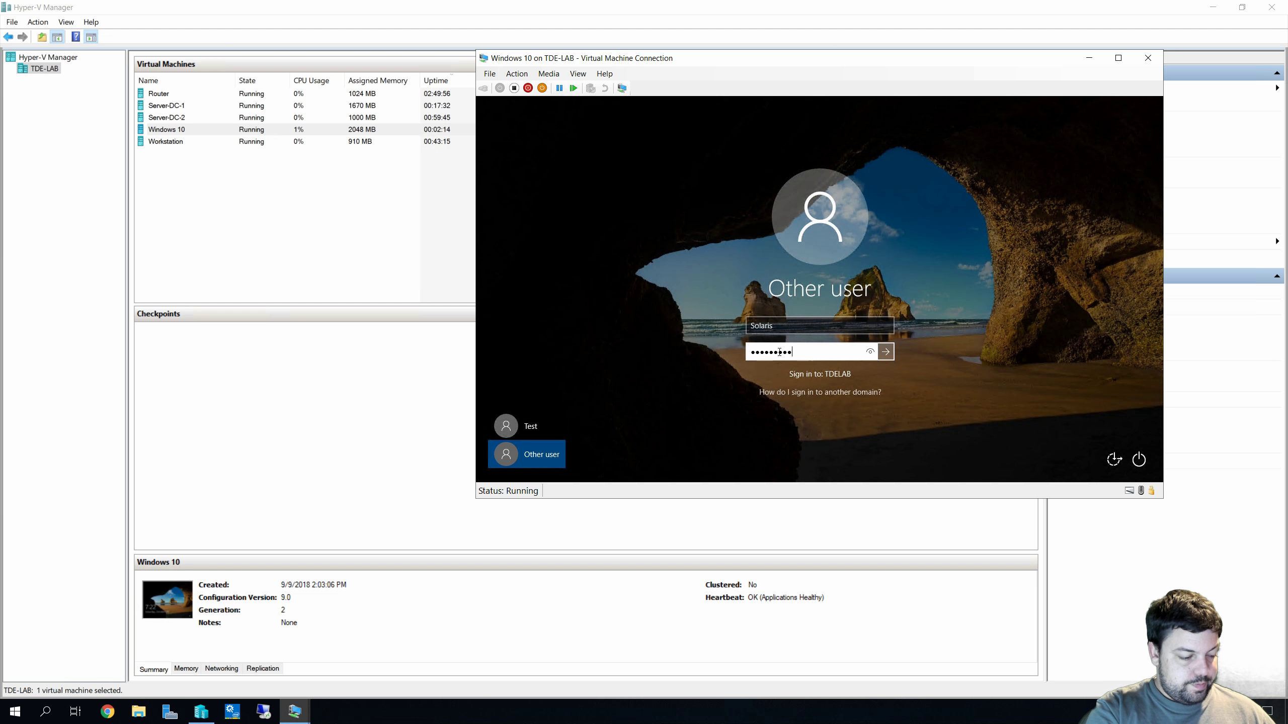
pyautogui.press('Return')
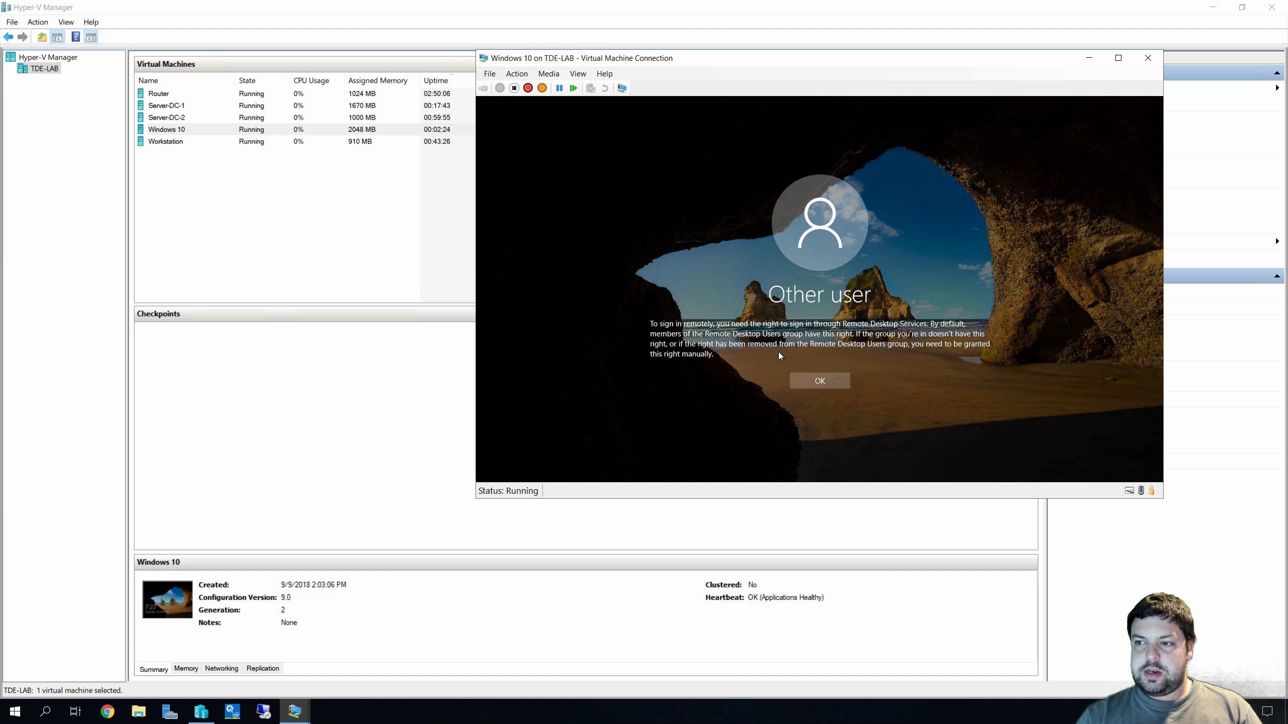
# Turn off enhanced session, send Ctrl+Alt+Delete, and sign in as Solaris with its password
pyautogui.click(621, 88)
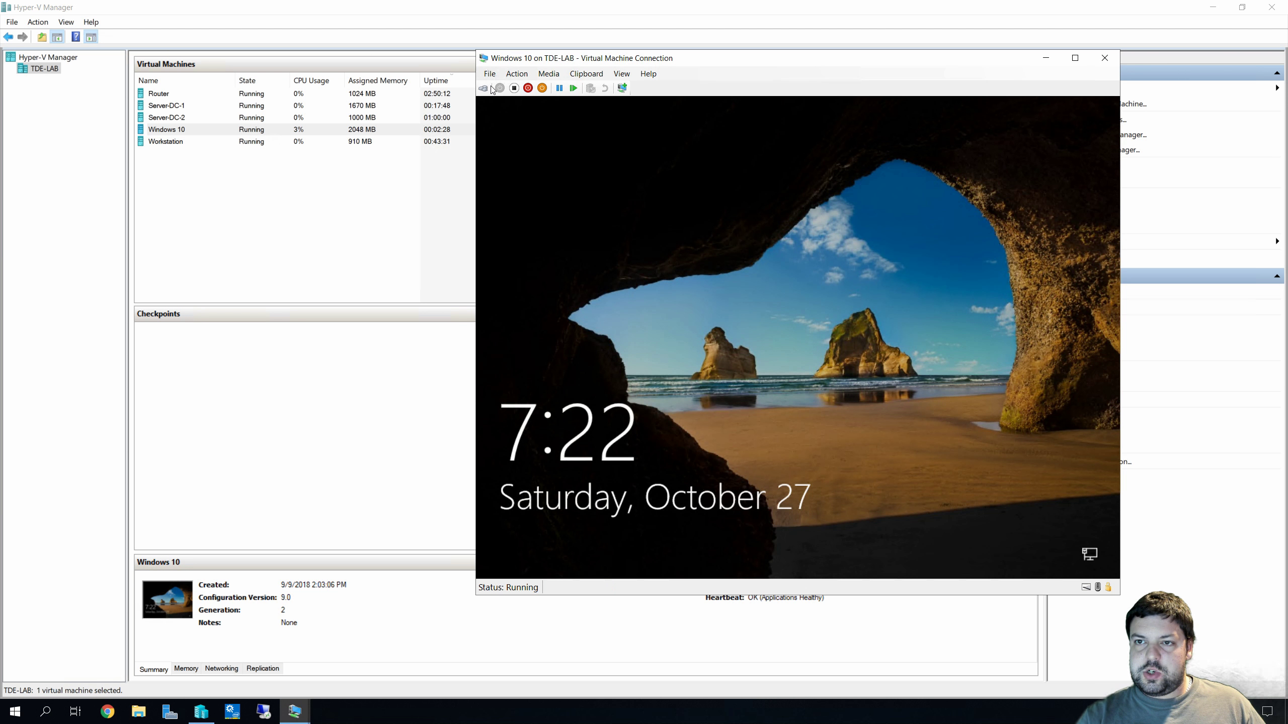
pyautogui.click(488, 88)
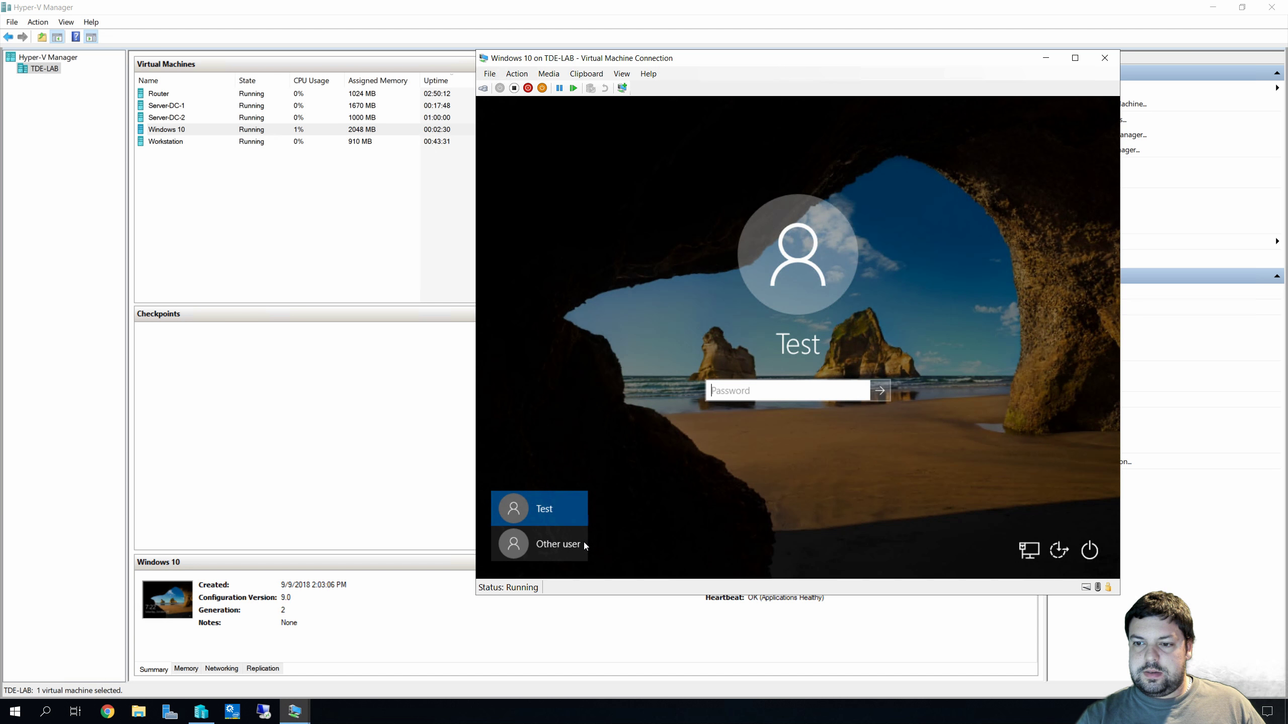
pyautogui.click(583, 542)
pyautogui.write('Solaris')
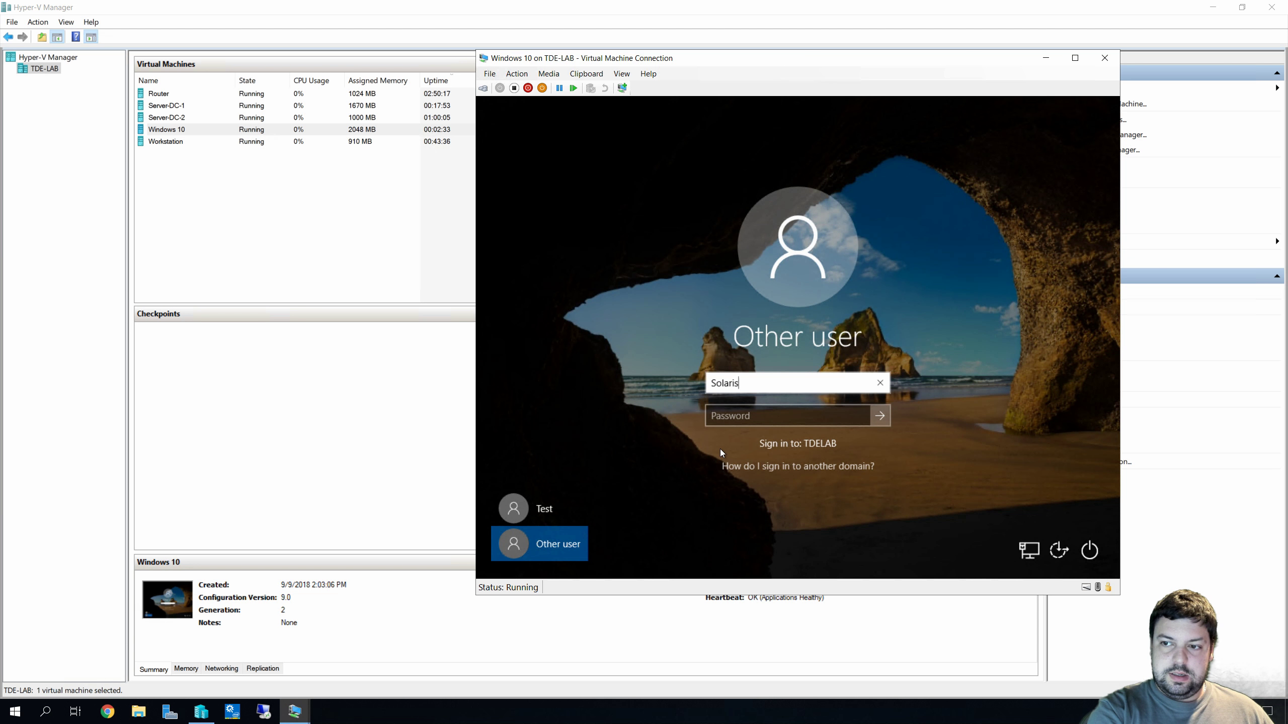
pyautogui.press('Tab')
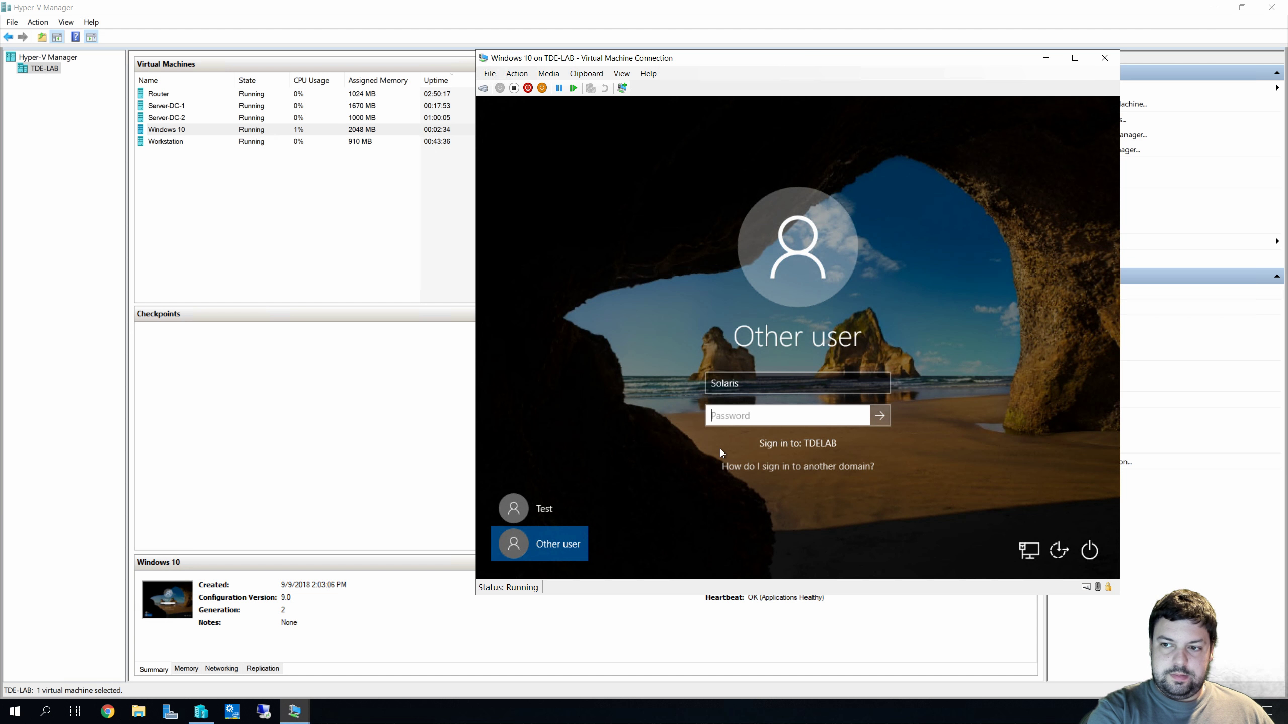
pyautogui.write('****')
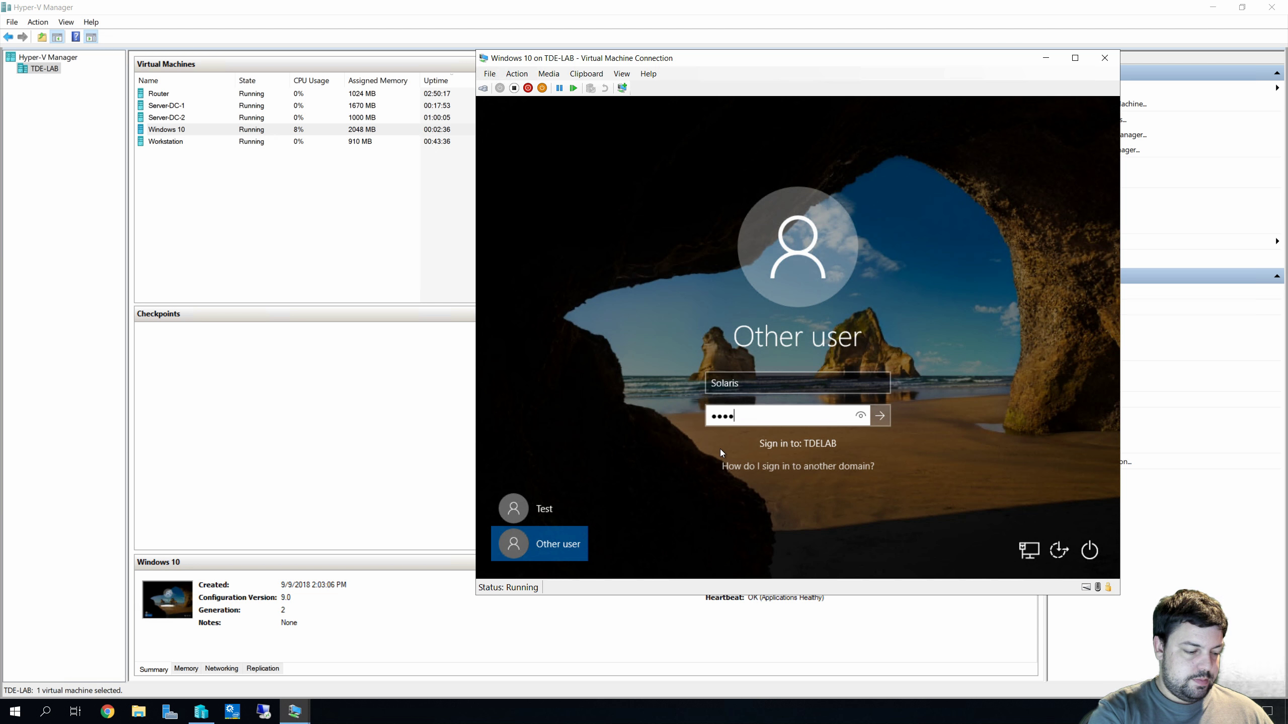
pyautogui.write('******')
pyautogui.press('Return')
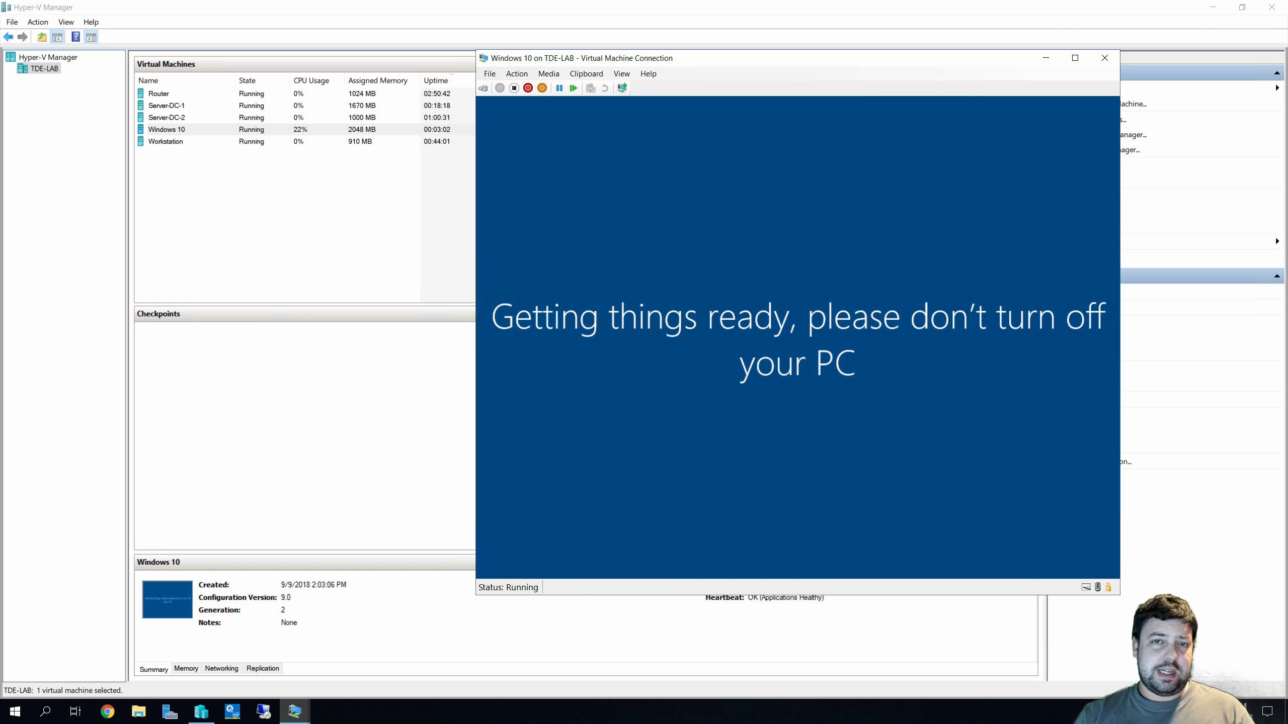
# Select the Windows 10 VM in Hyper-V Manager and bring its connection window to the front
pyautogui.click(213, 134)
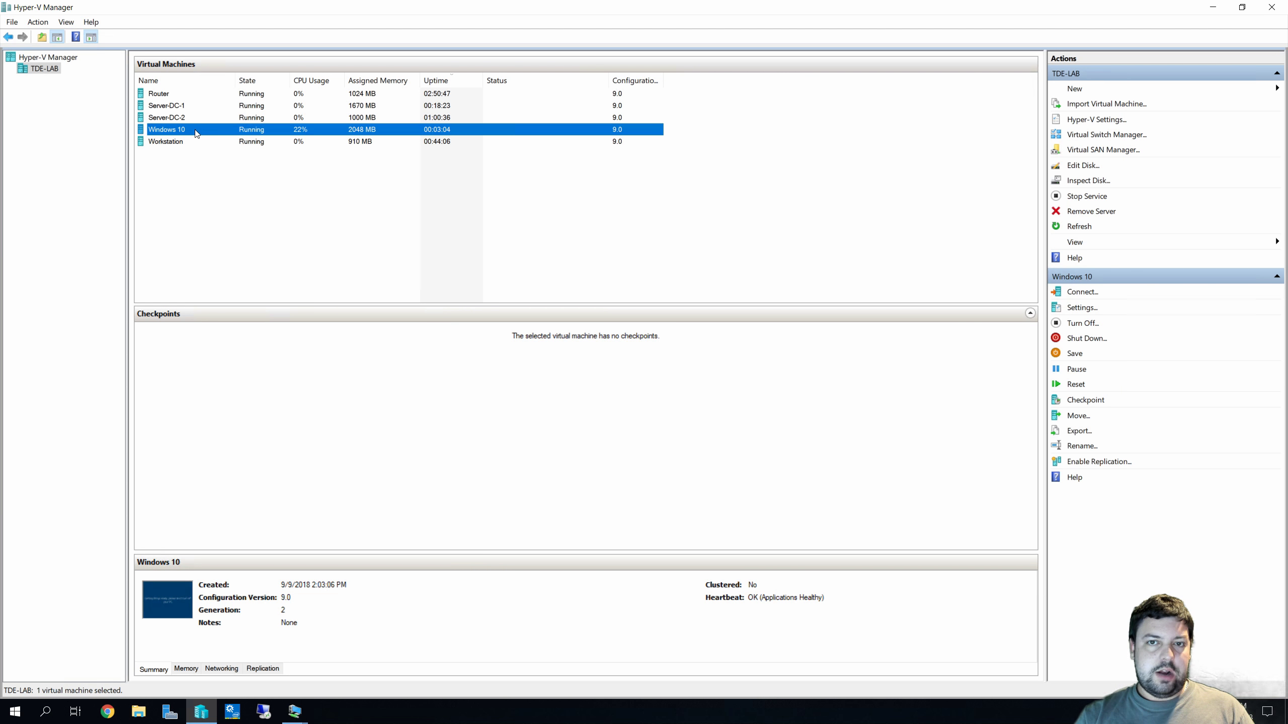
pyautogui.rightClick(195, 129)
pyautogui.click(574, 200)
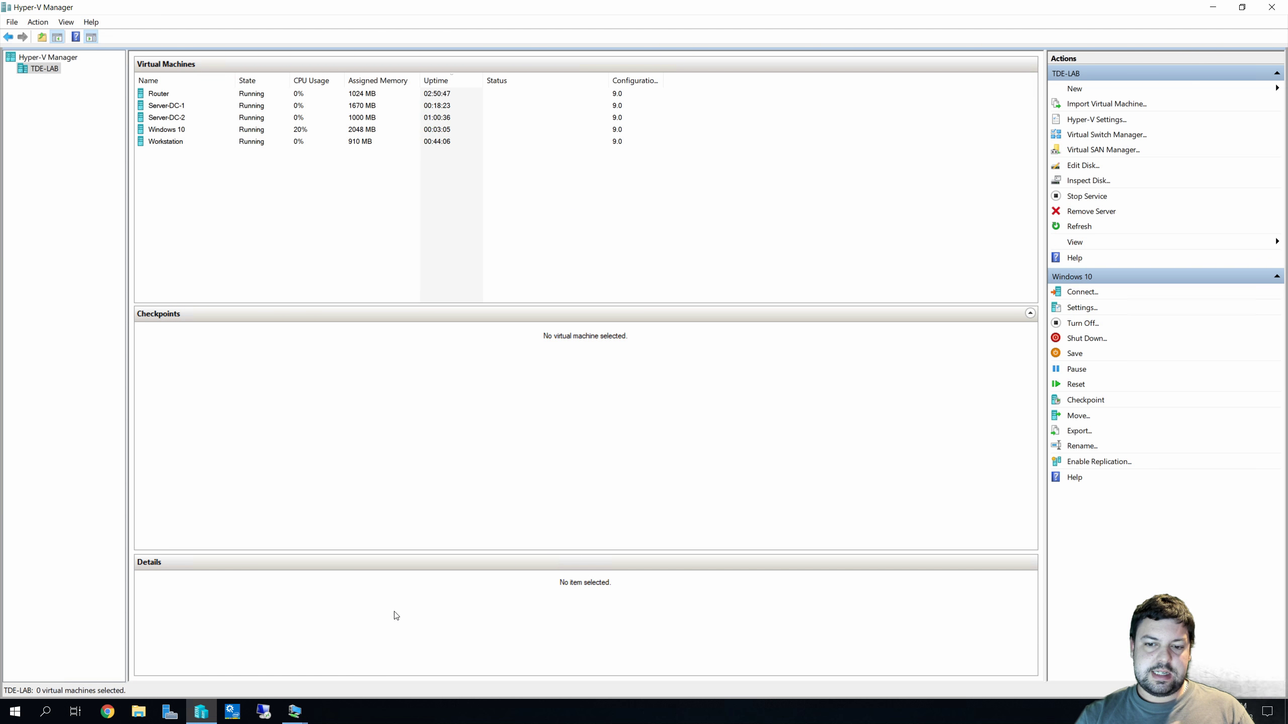
pyautogui.click(300, 716)
pyautogui.click(355, 659)
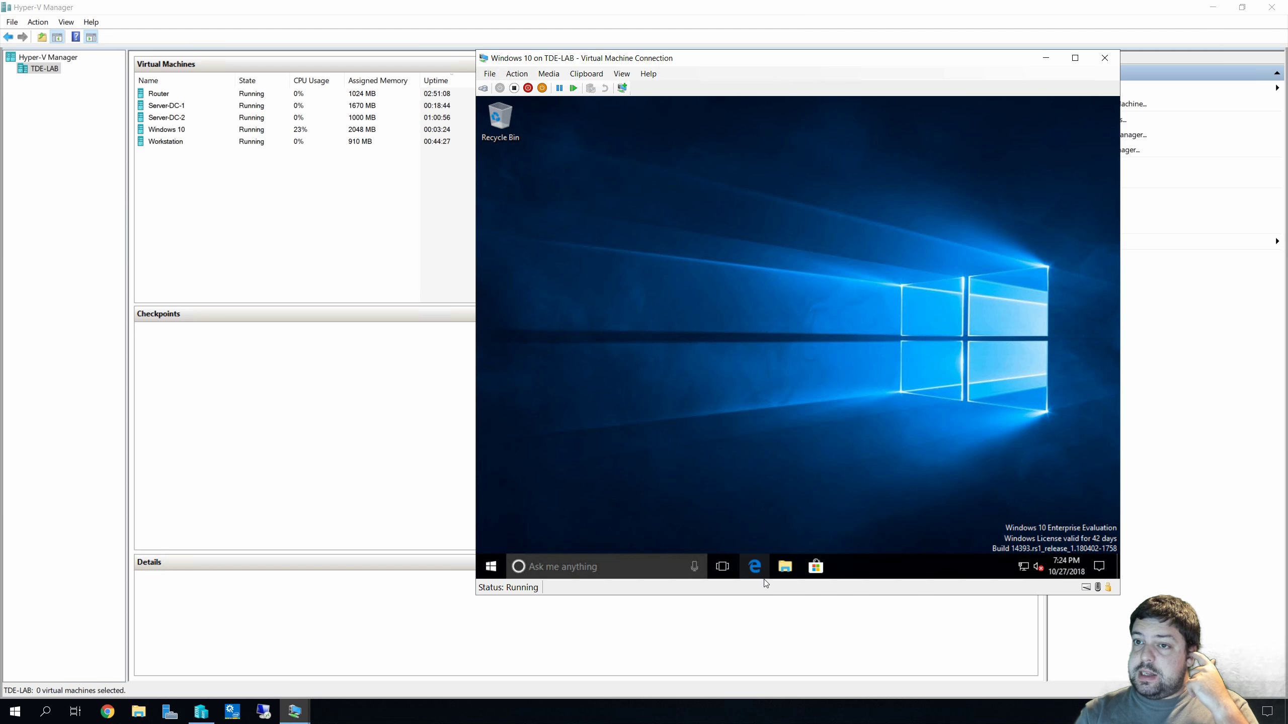
# View This PC's drives in File Explorer, close it, and bring Server-DC-1's window forward
pyautogui.press('super+e')
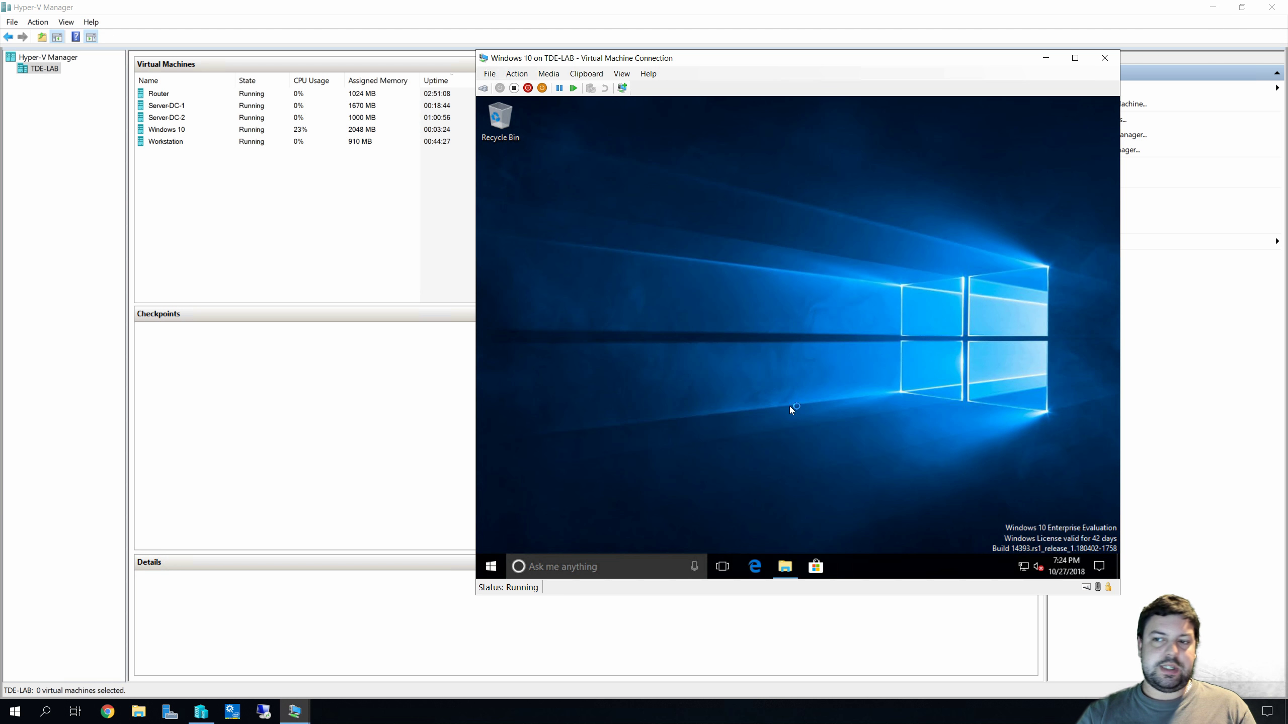
pyautogui.click(621, 327)
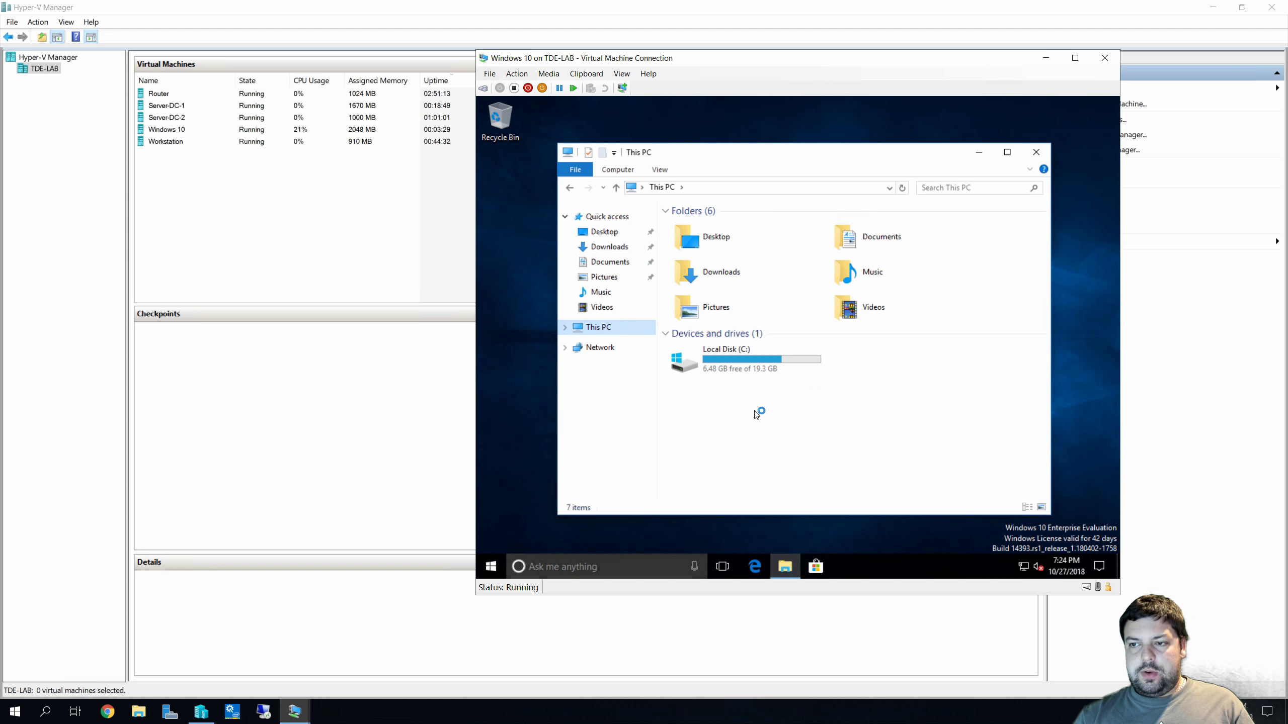
pyautogui.click(1036, 152)
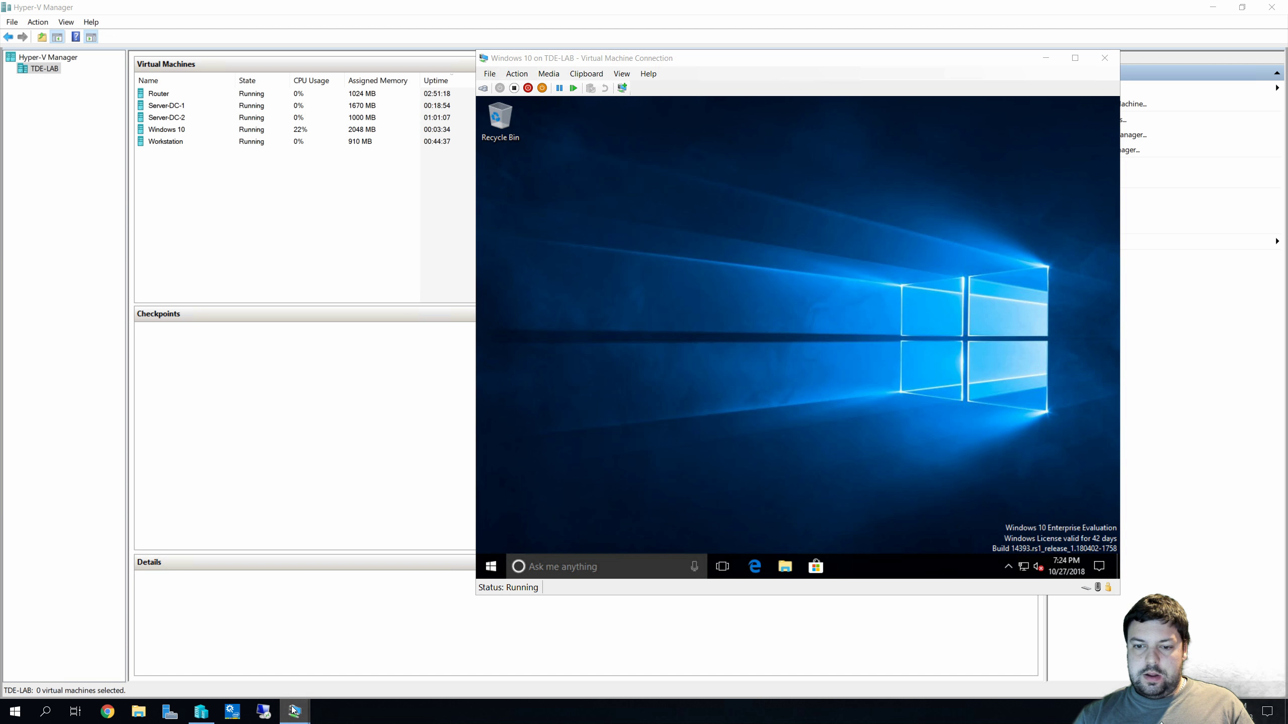
pyautogui.moveTo(295, 711)
pyautogui.click(274, 675)
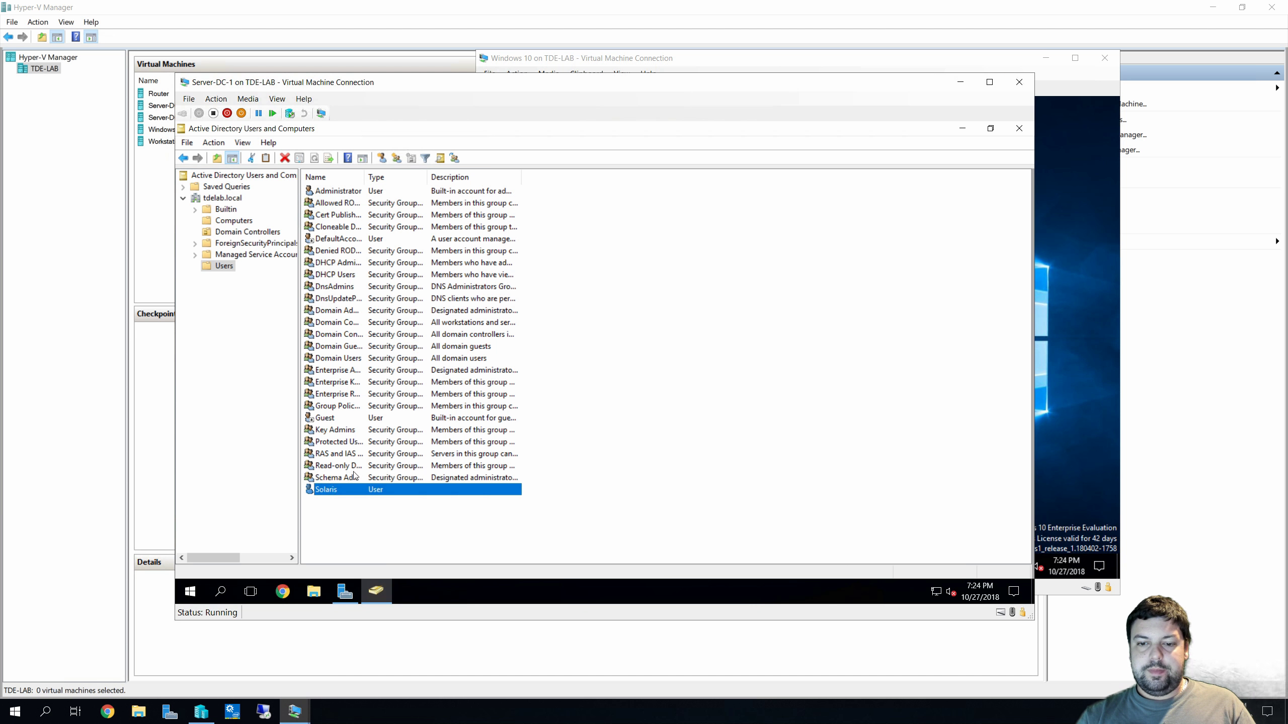
# Refresh tdelab.local's Computers container and widen the Name column to reveal DESKTOP-54JR8OD
pyautogui.click(235, 222)
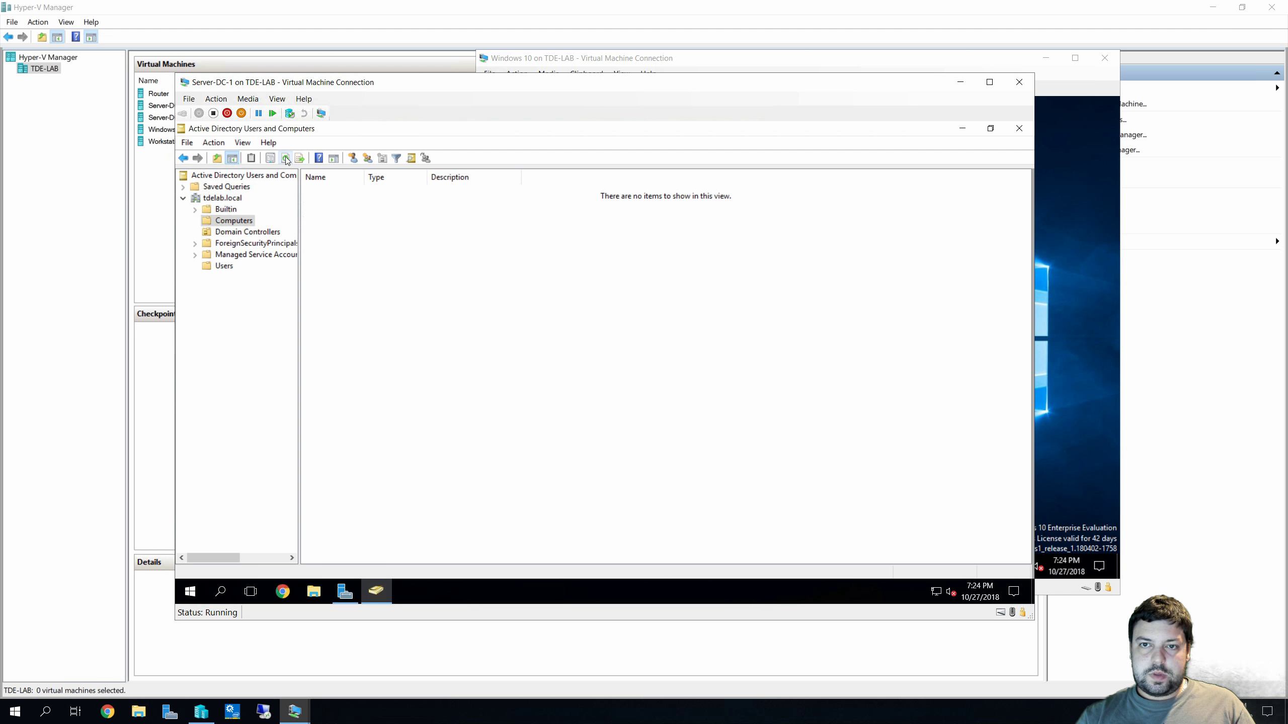
pyautogui.click(285, 159)
pyautogui.click(332, 191)
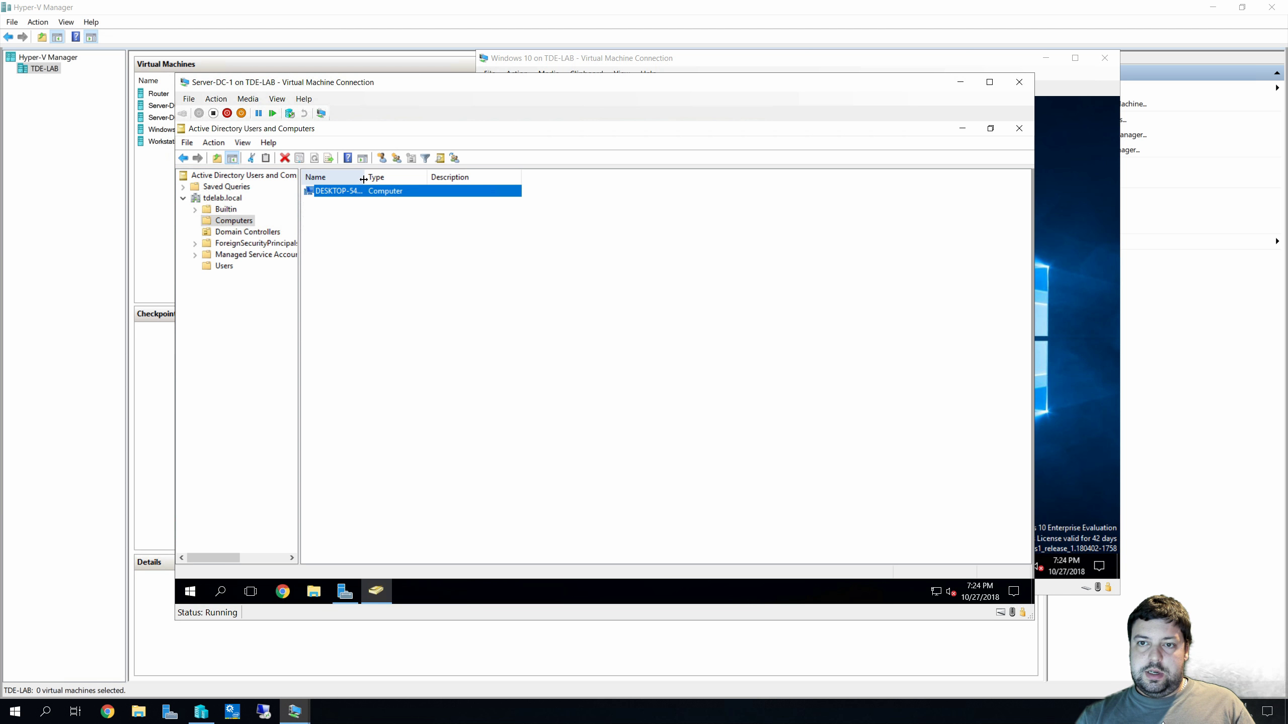
pyautogui.moveTo(427, 177); pyautogui.dragTo(416, 187)
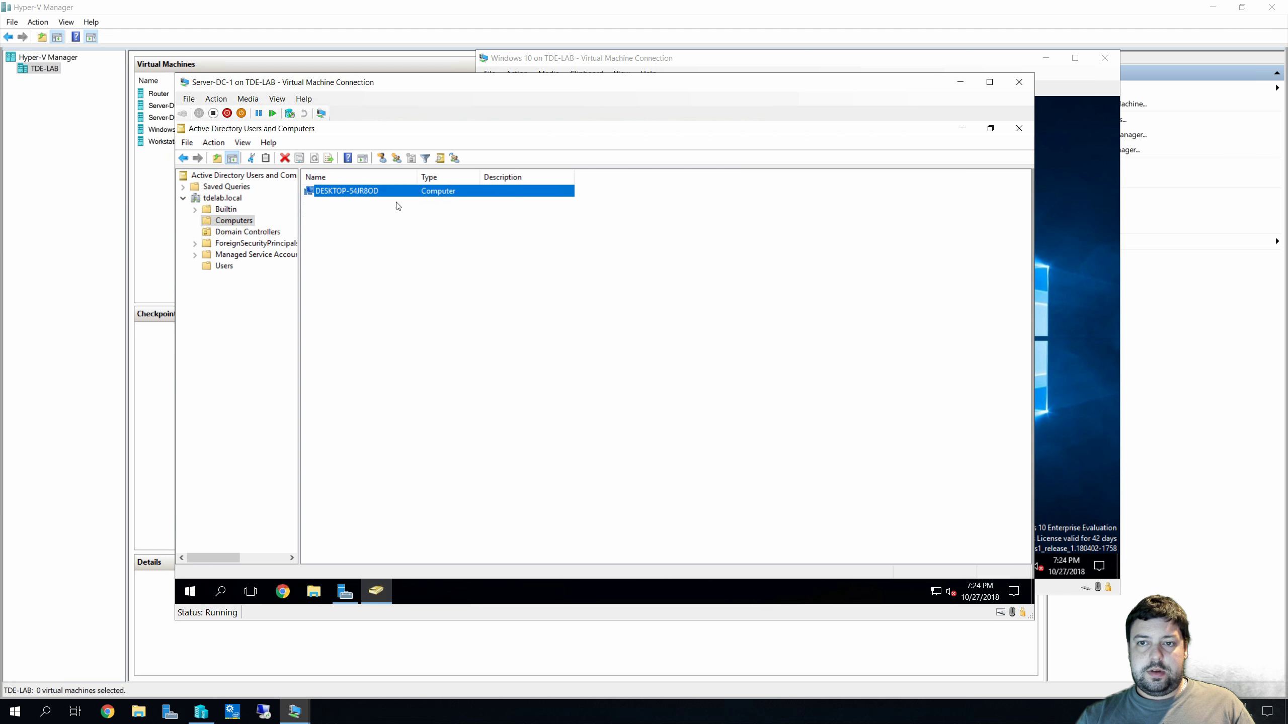
pyautogui.click(242, 231)
pyautogui.click(237, 220)
# Review DESKTOP-54JR8OD's Operating System, Member Of, Delegation and Location properties, then close ADUC
pyautogui.click(361, 197)
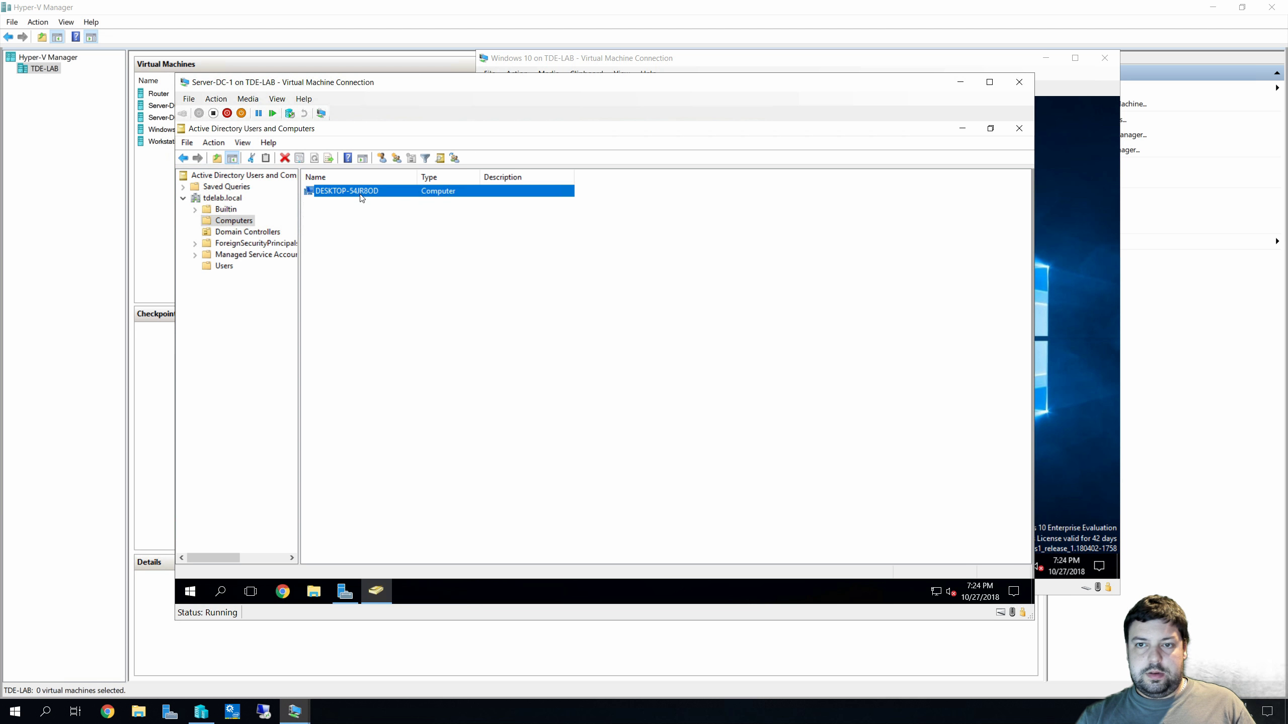
pyautogui.rightClick(361, 196)
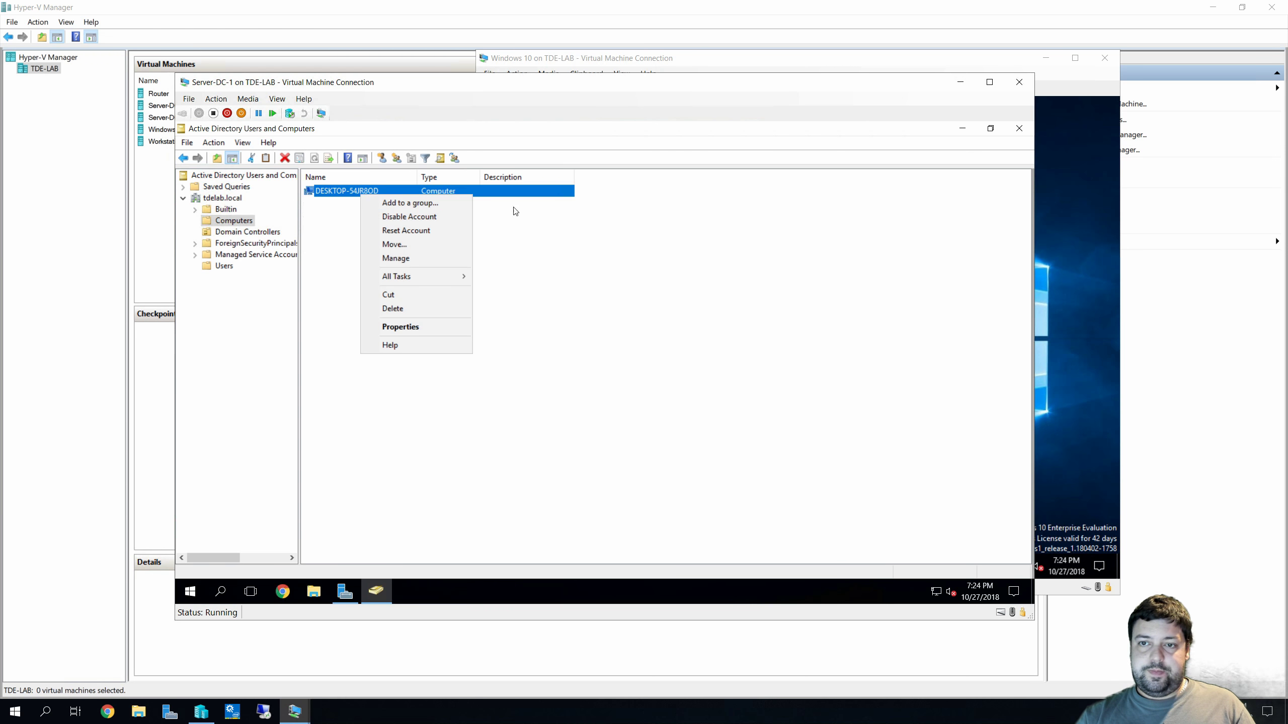
pyautogui.click(448, 327)
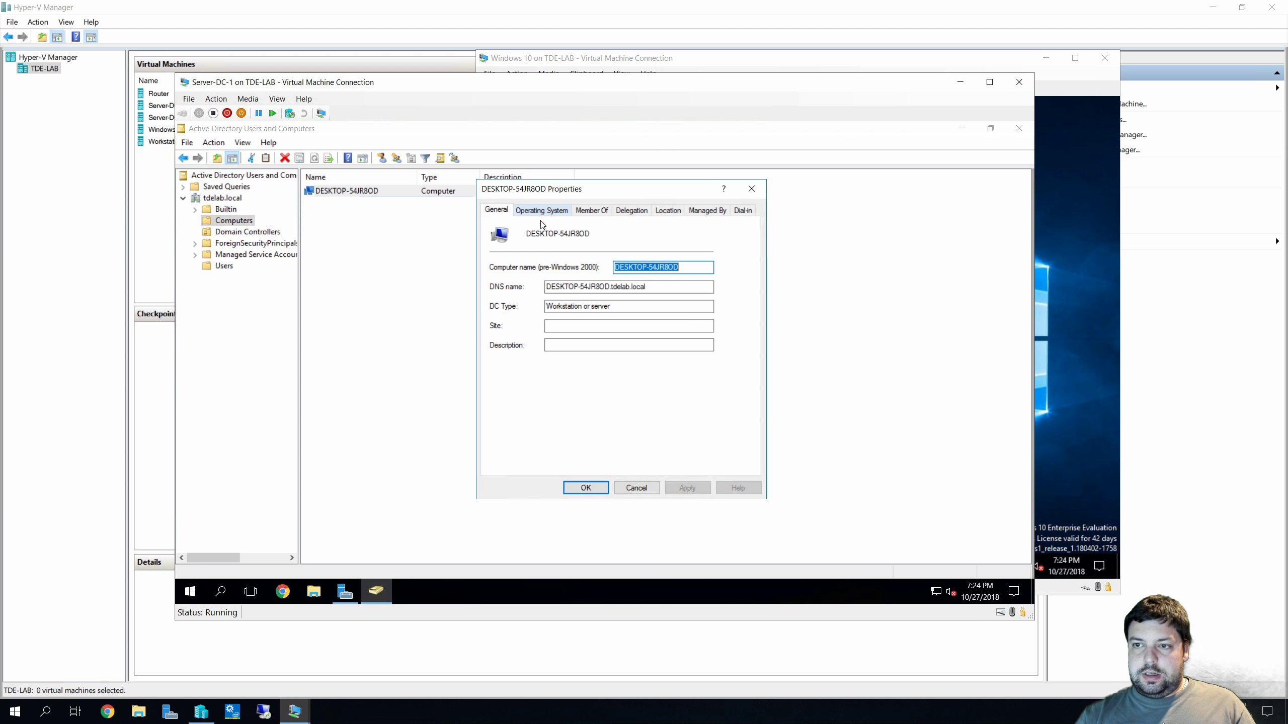
pyautogui.click(550, 212)
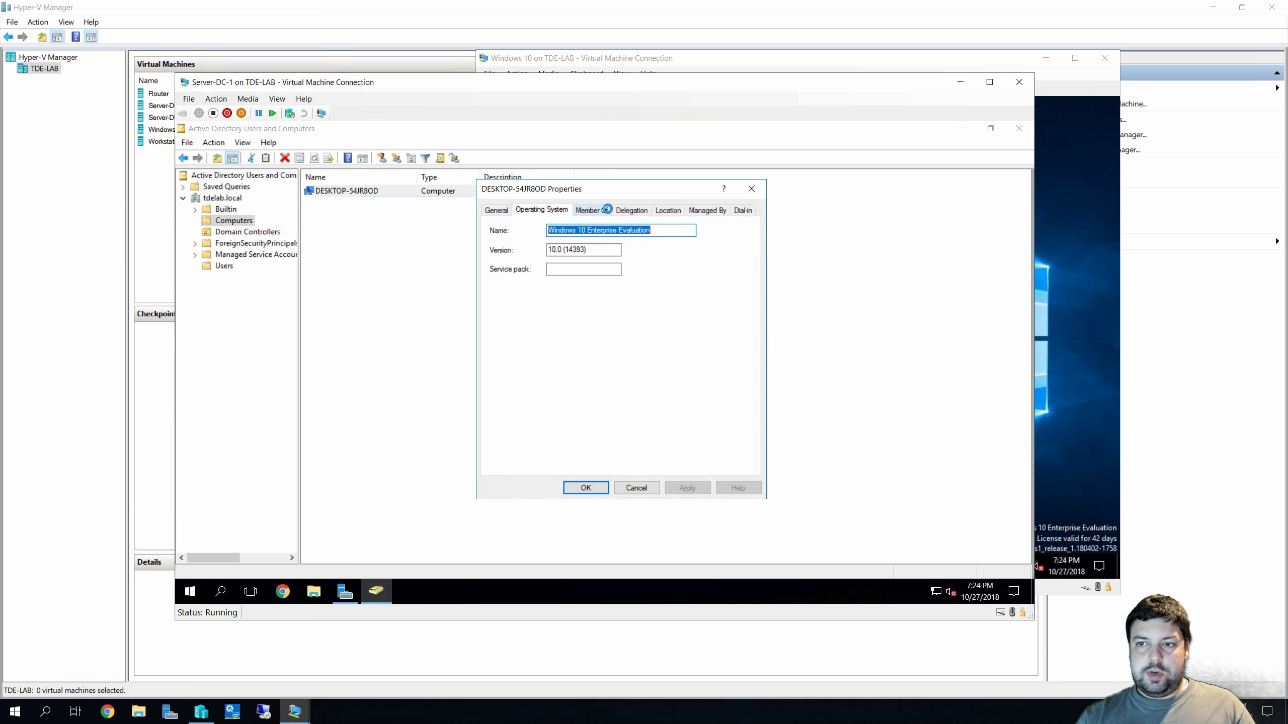
pyautogui.click(605, 213)
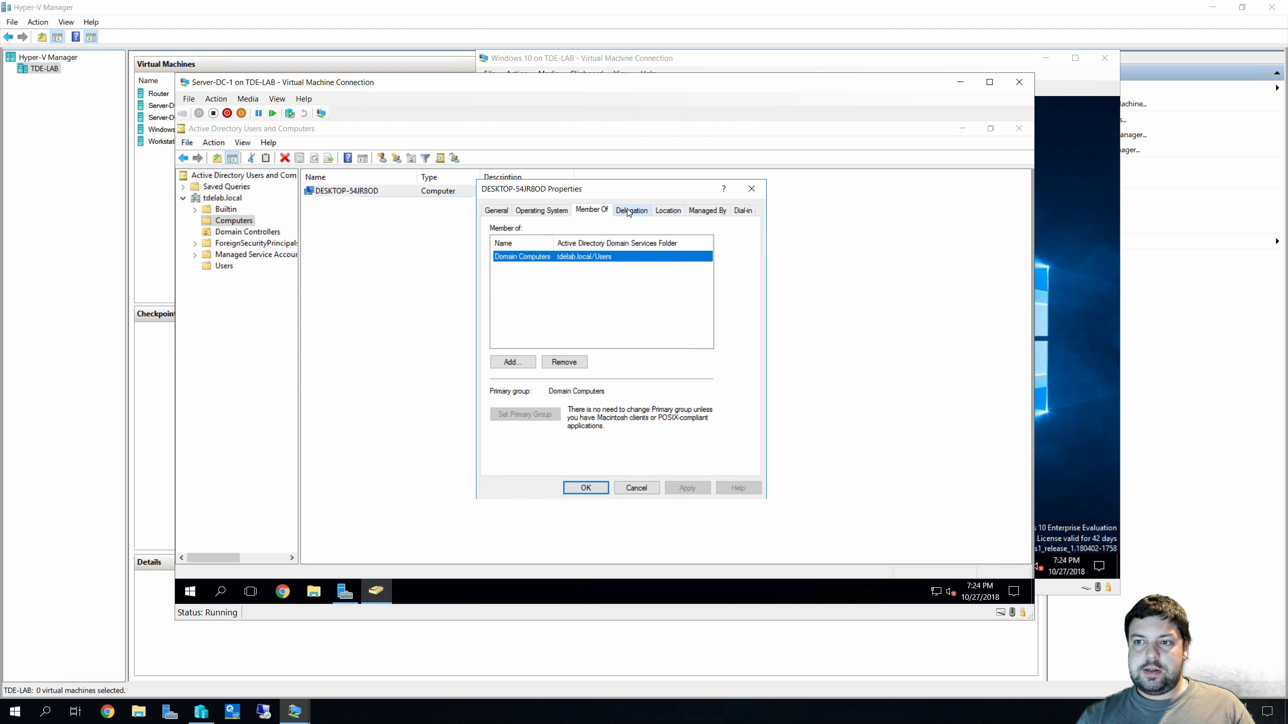
pyautogui.click(632, 210)
pyautogui.click(665, 212)
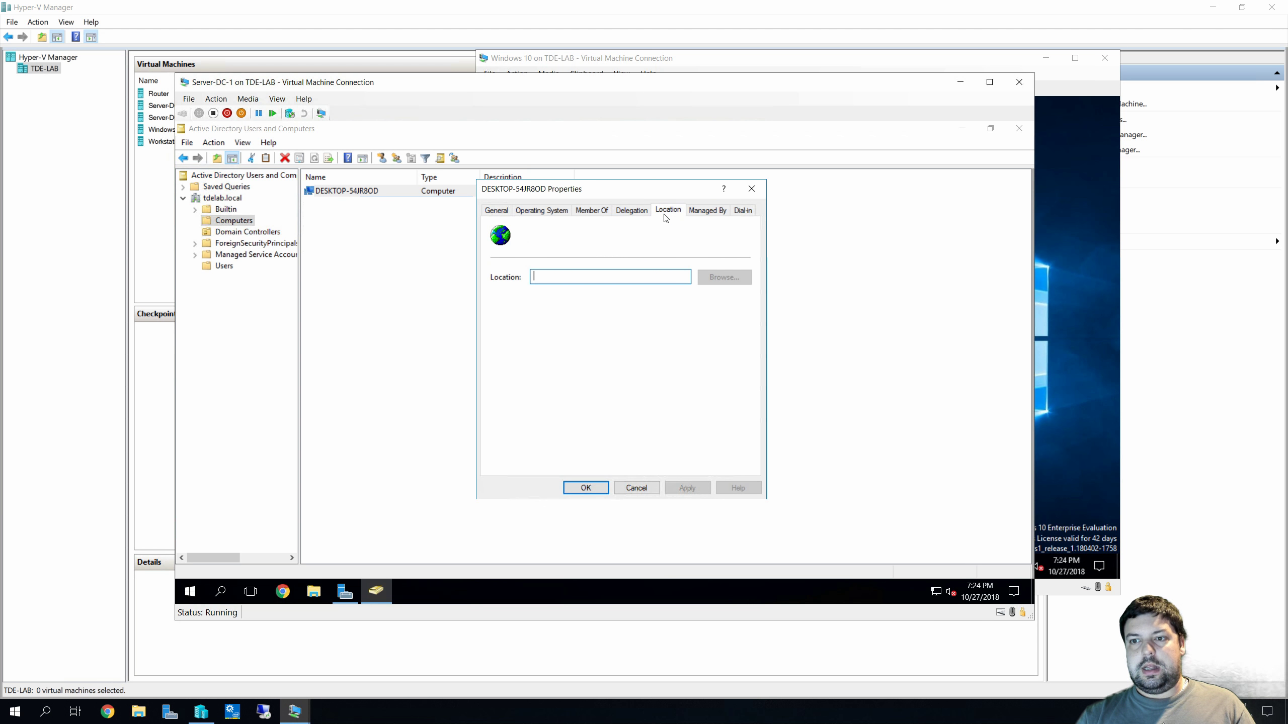
pyautogui.click(752, 190)
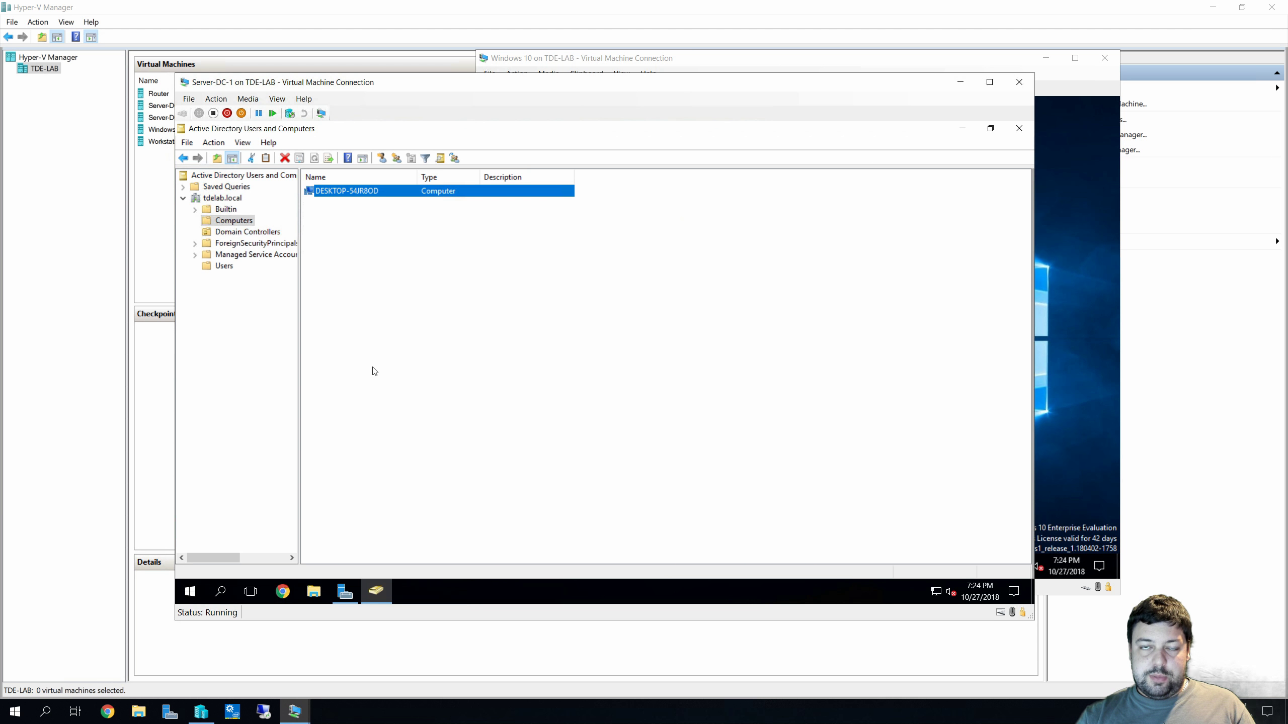
pyautogui.click(1019, 128)
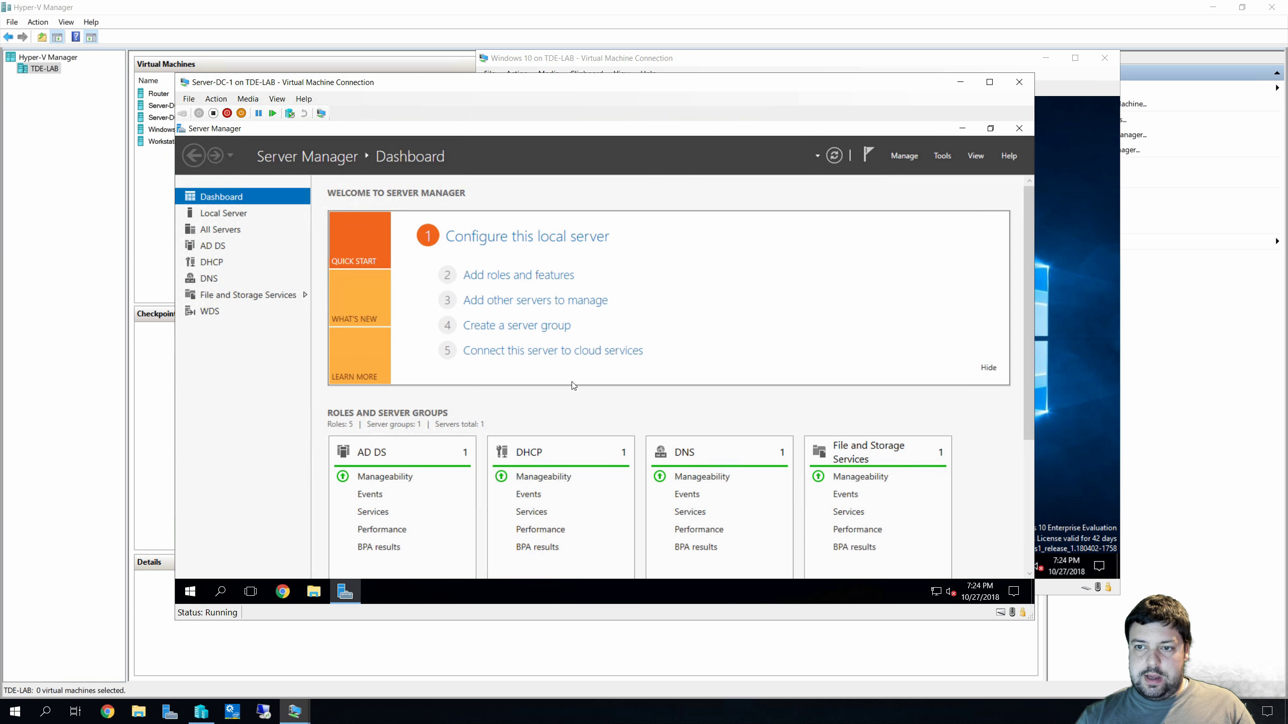
# Scroll through the Dashboard's role and server tiles, then close Server Manager
pyautogui.scroll(-3, 611, 396)
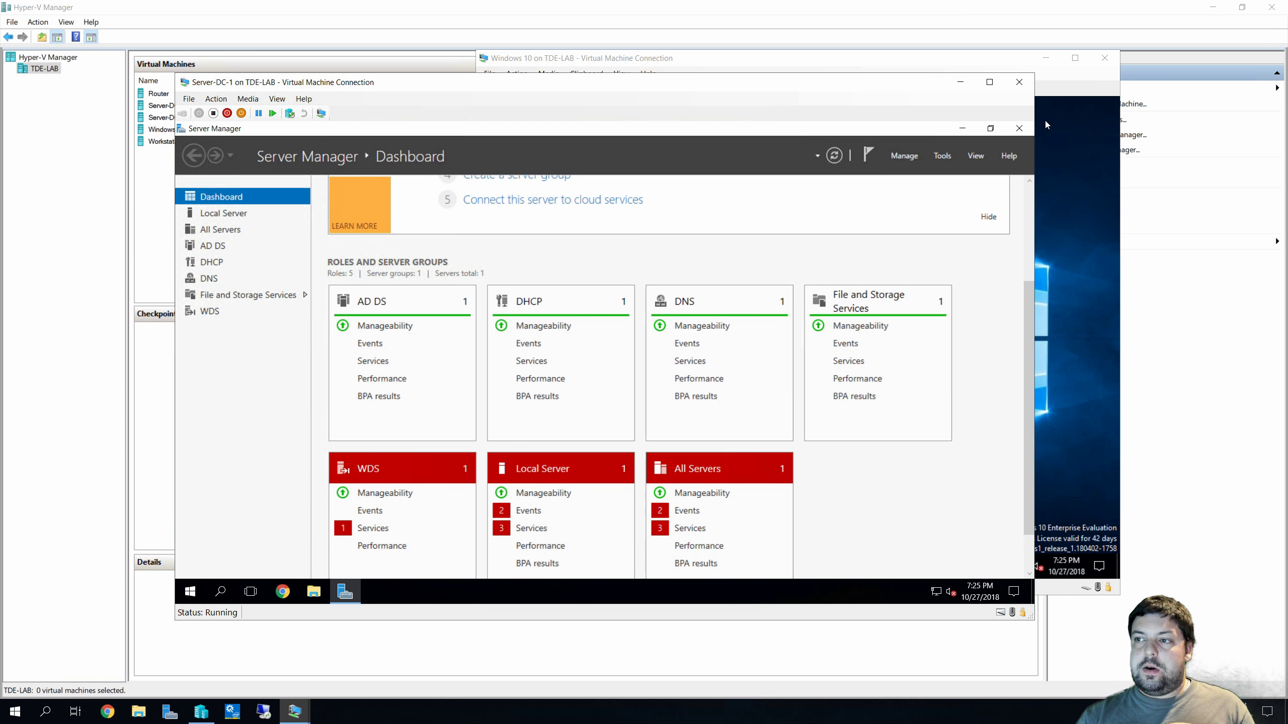
pyautogui.click(1019, 128)
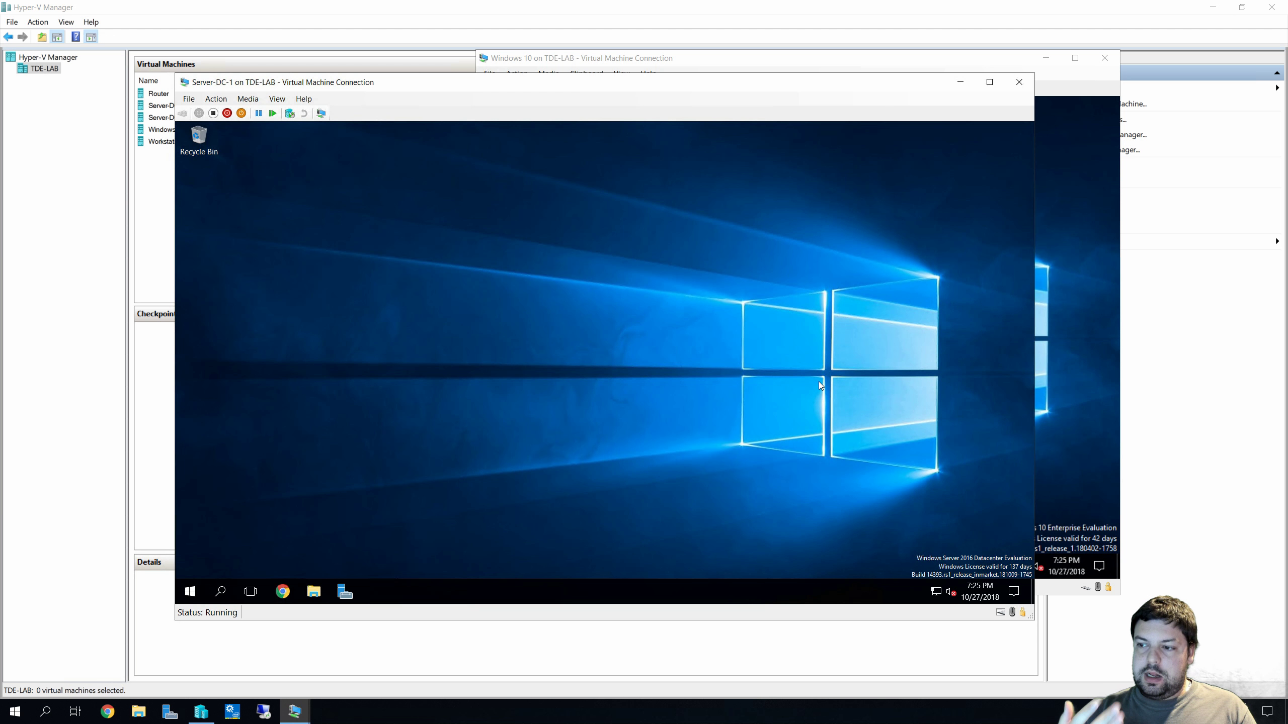
# Dismiss the OneDrive update prompt in the Windows 10 VM and show the account's sign-out options in Start
pyautogui.click(1092, 348)
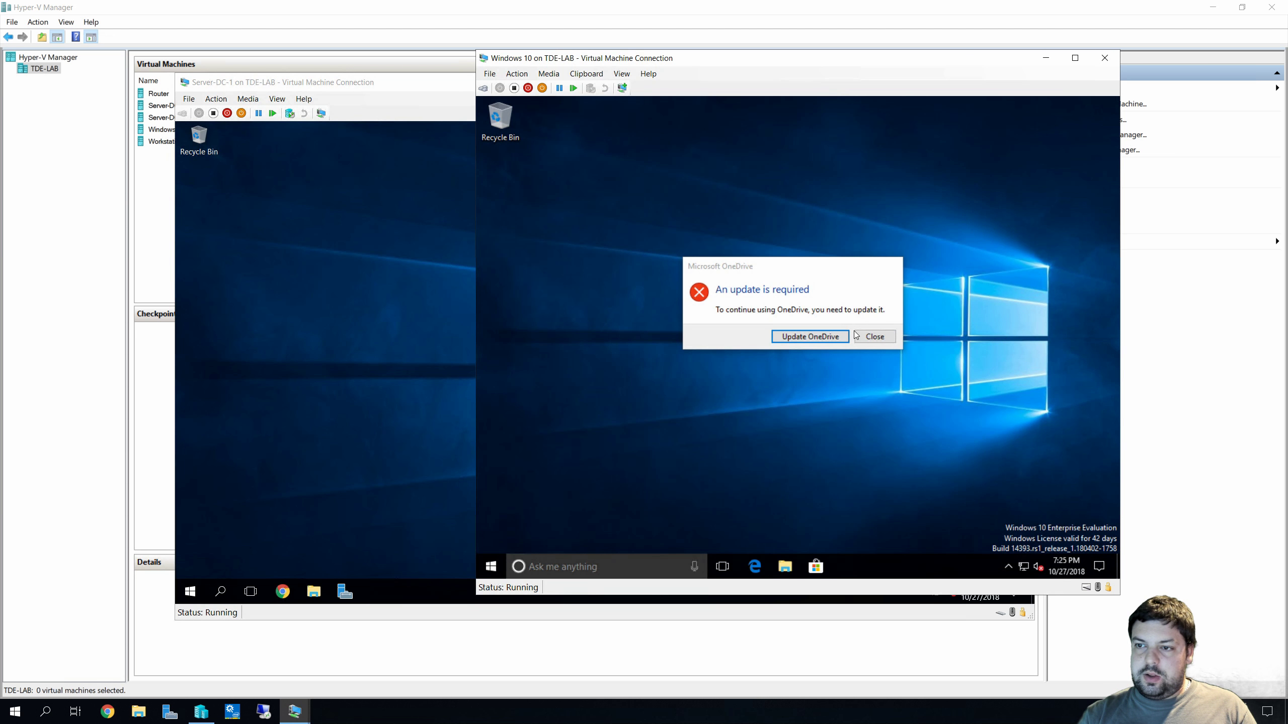
pyautogui.click(873, 338)
pyautogui.click(499, 569)
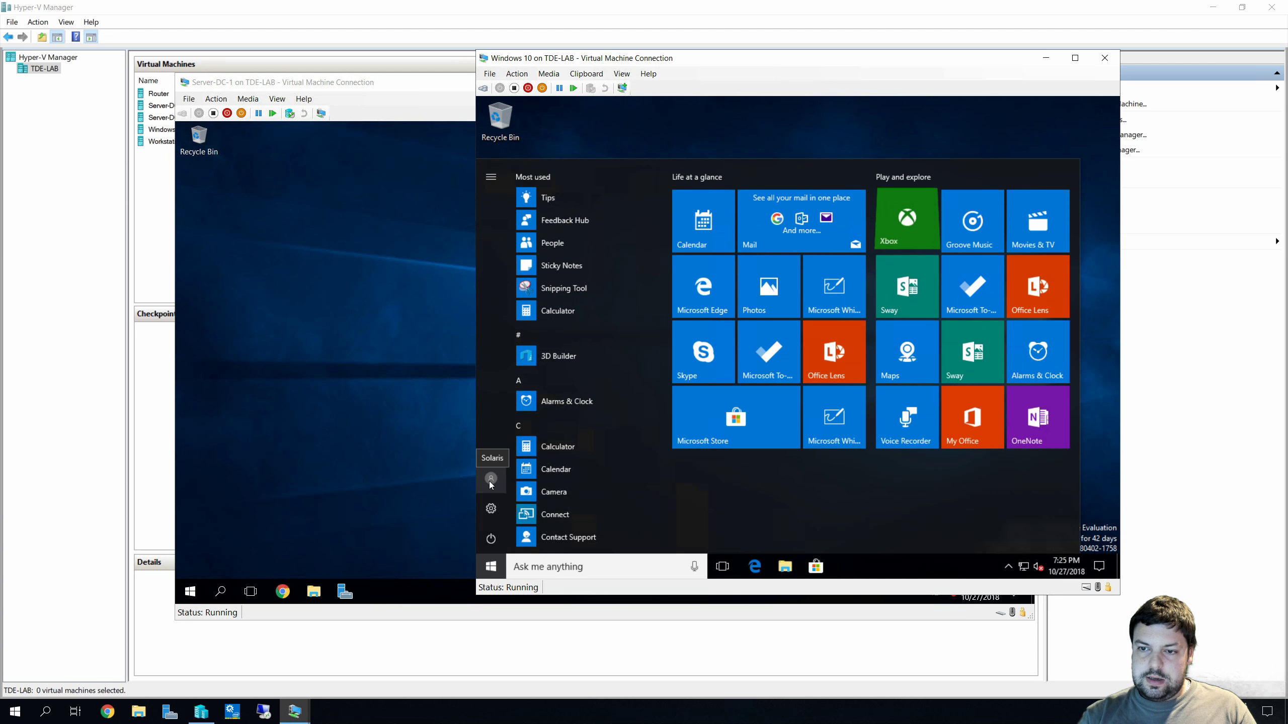
pyautogui.click(490, 483)
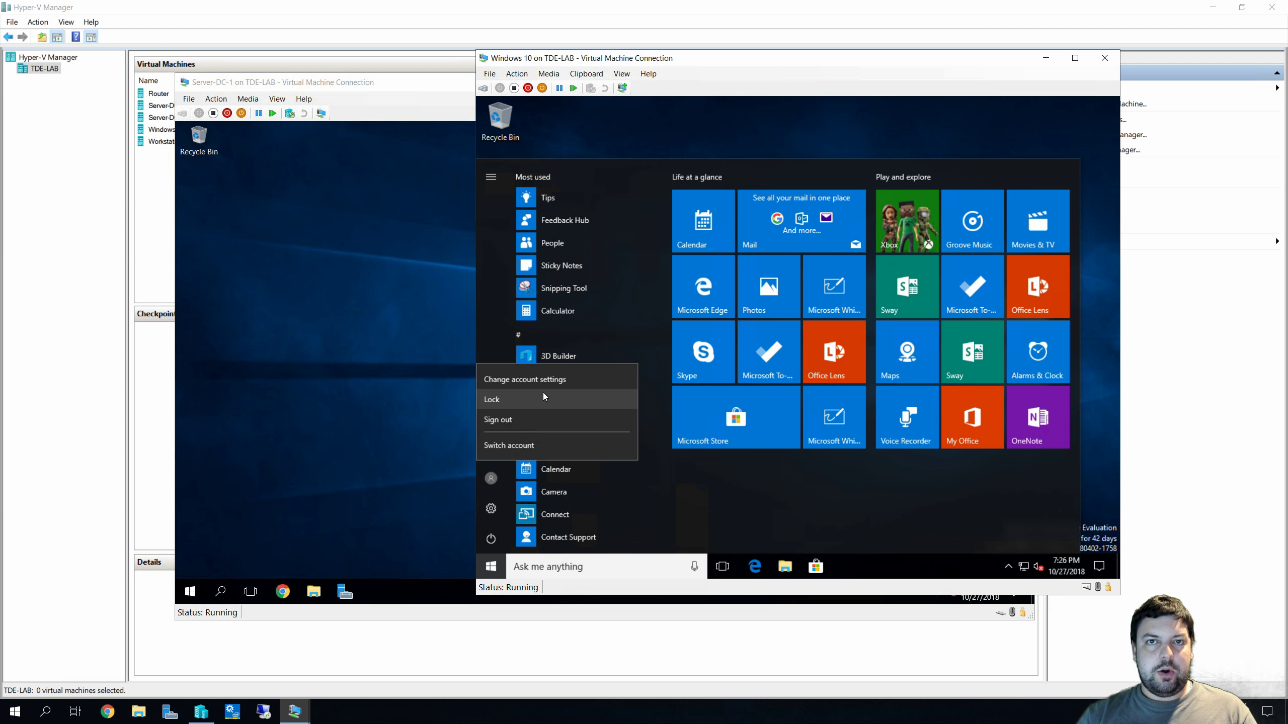
pyautogui.click(543, 397)
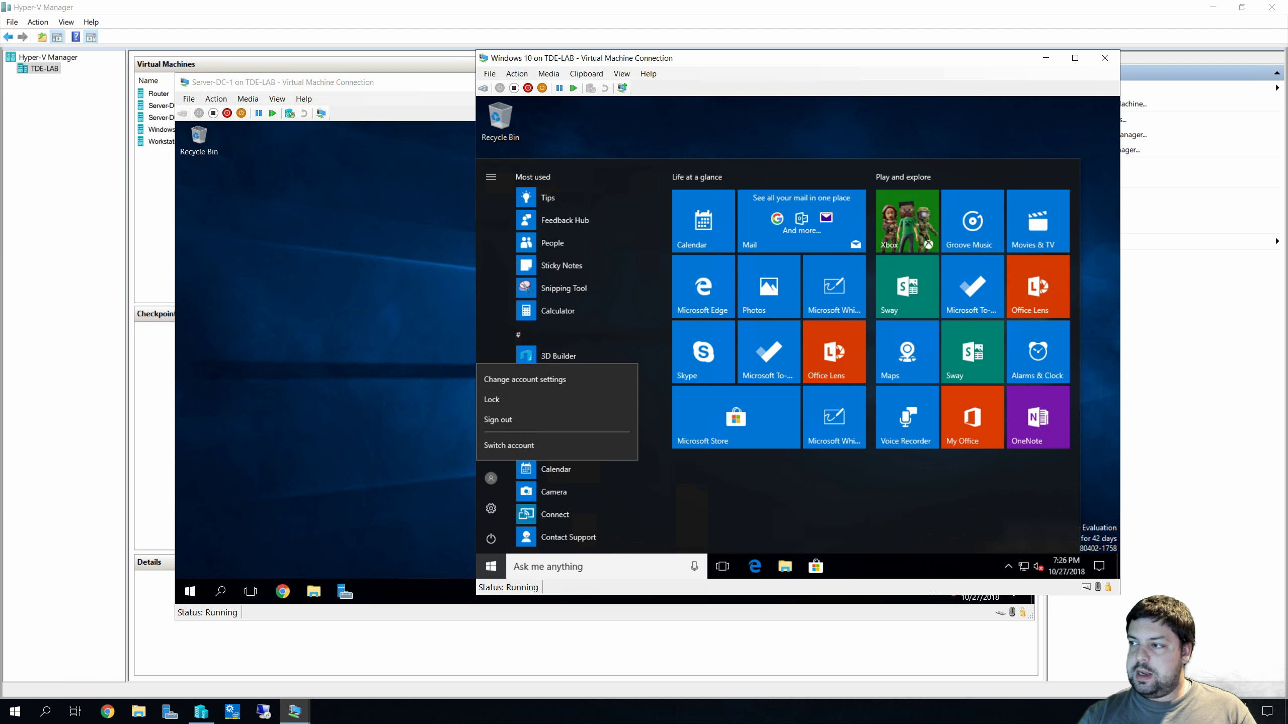